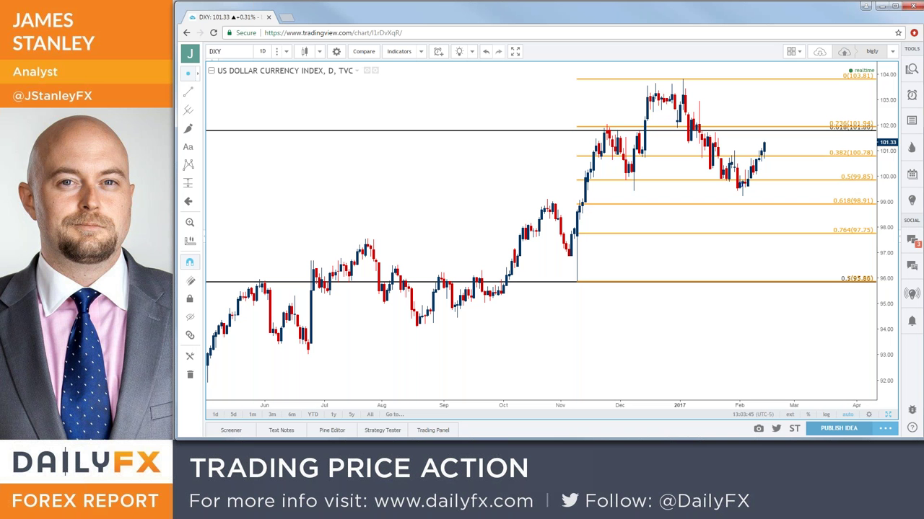
Step: Maximize the window so the DXY daily chart and its 95.86–103.81 Fibonacci fill the screen
click(881, 6)
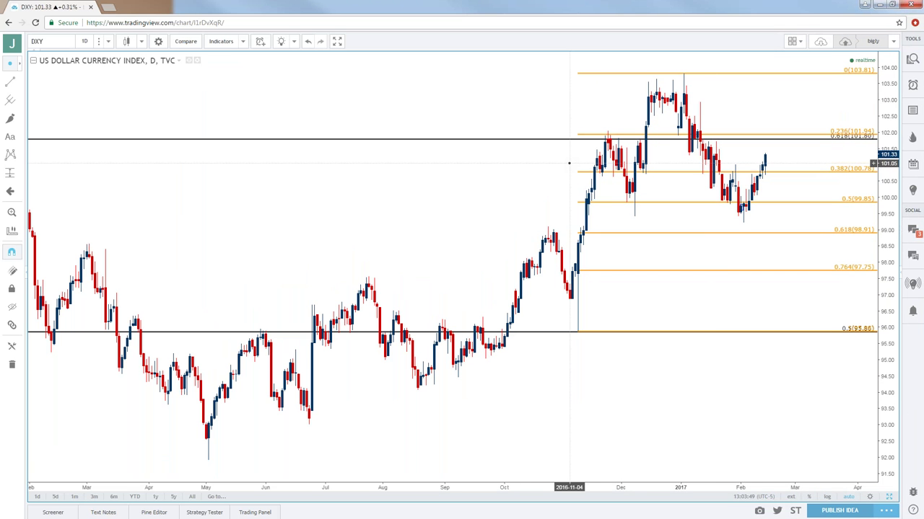
scroll(556, 163, up, 3)
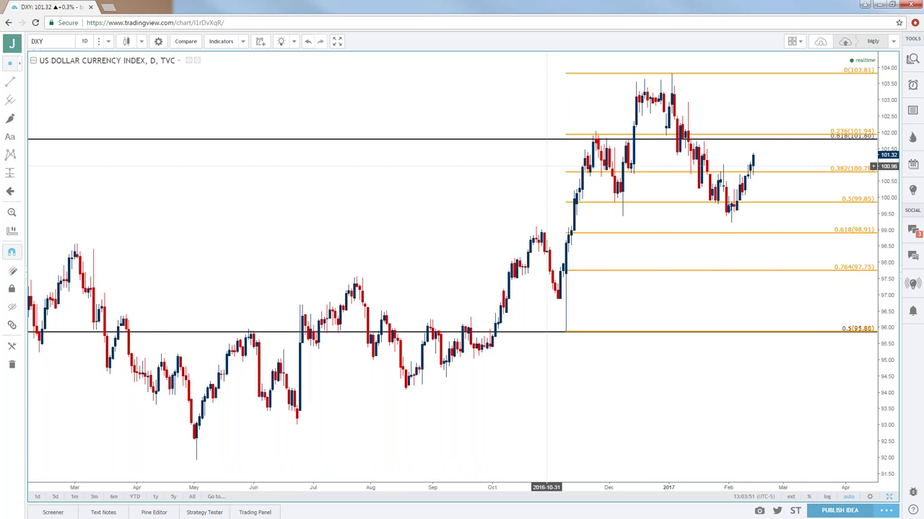
scroll(542, 167, down, 2)
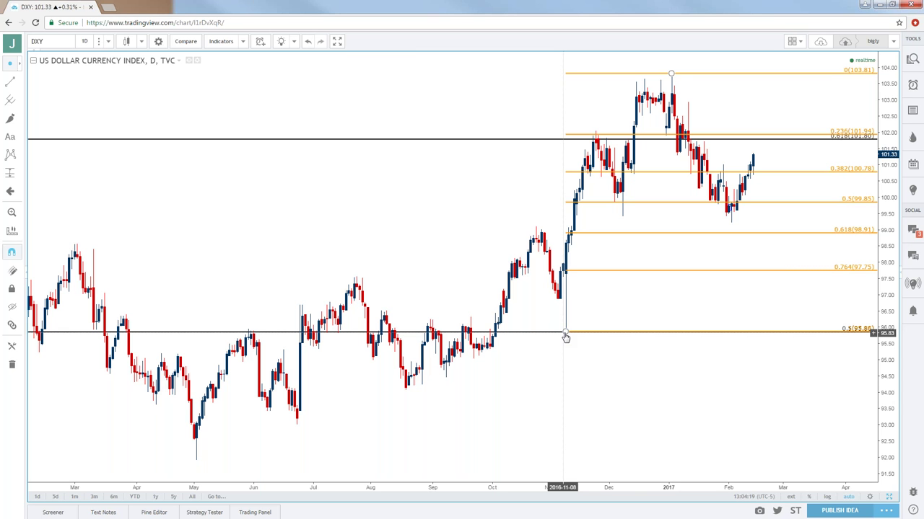
click(108, 41)
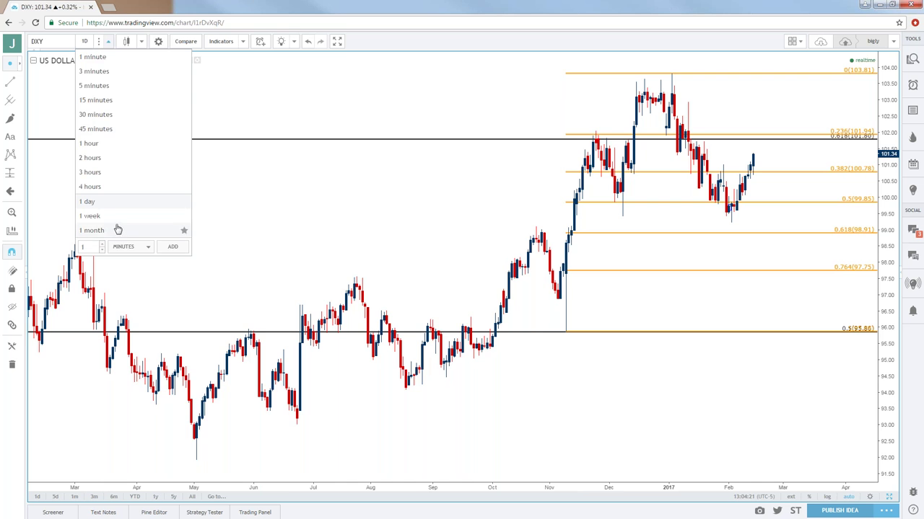
click(91, 230)
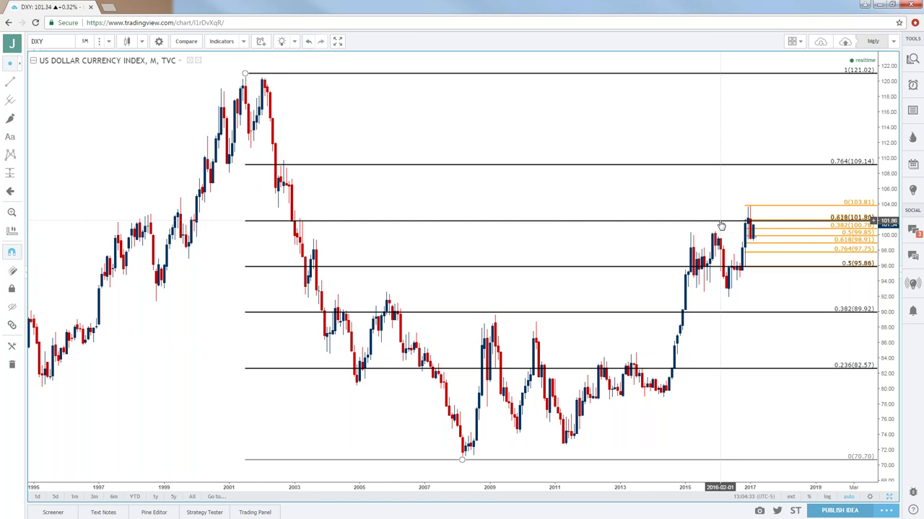
click(108, 41)
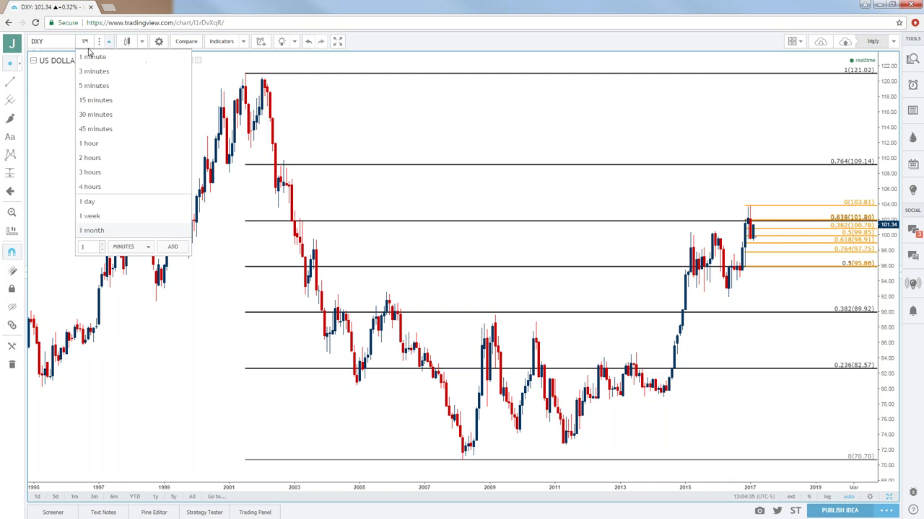
click(89, 204)
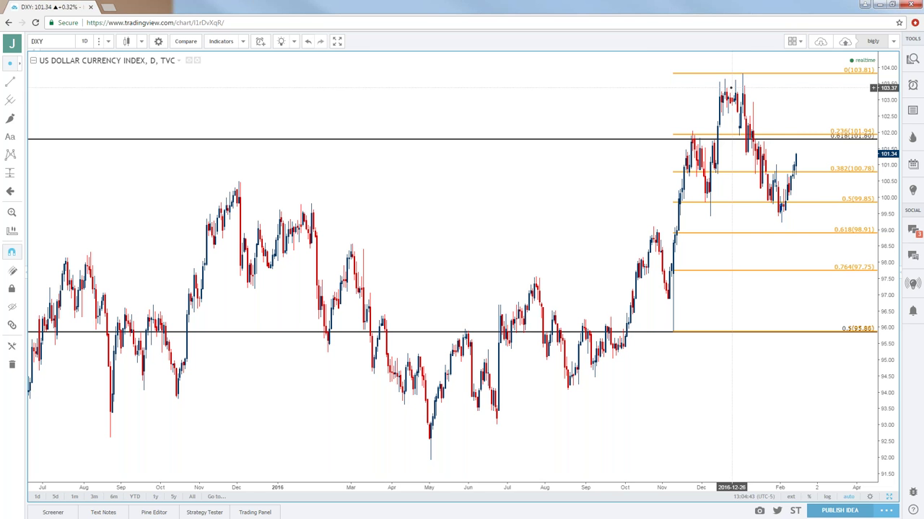
scroll(729, 87, up, 6)
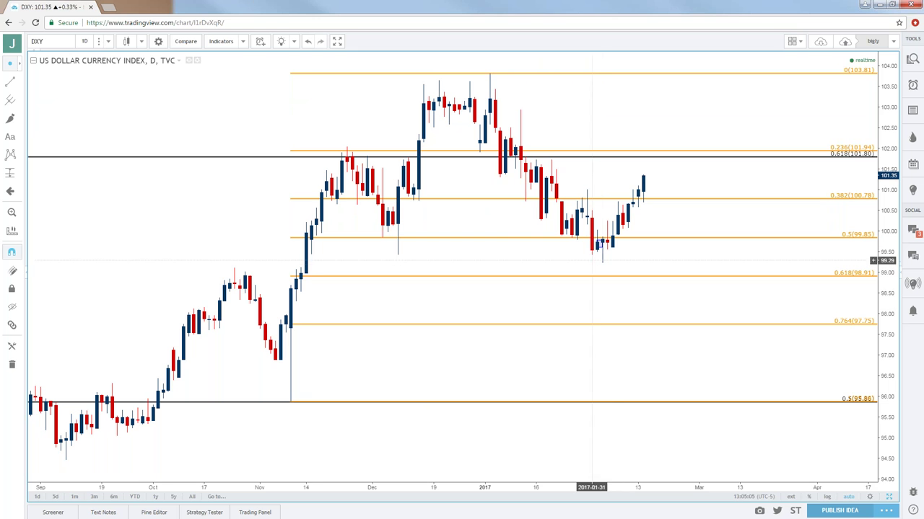
Step: Select the Fibonacci retracement and switch to the four-chart layout of daily and 60-minute DXY charts
click(290, 402)
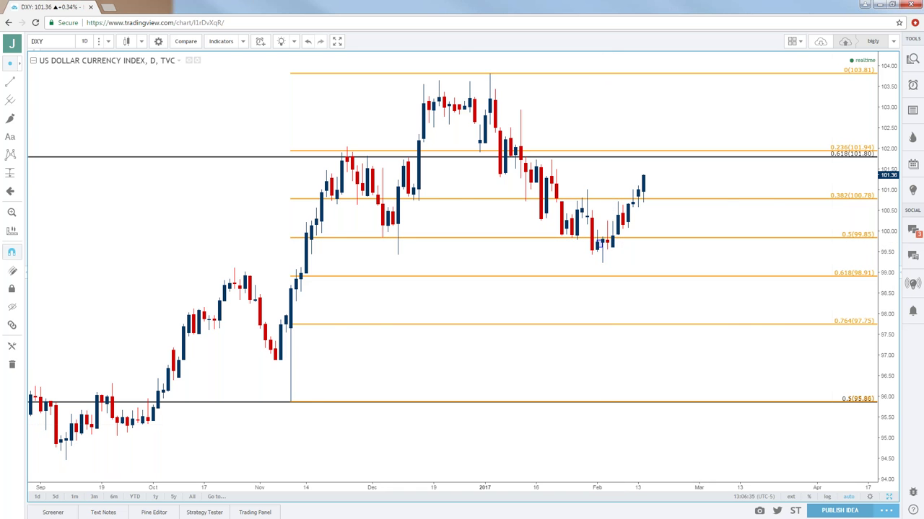
click(893, 500)
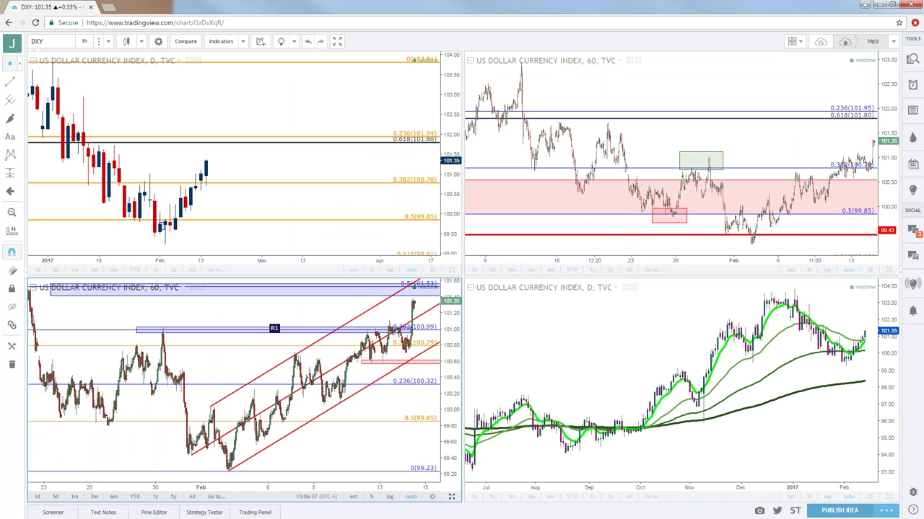
Step: Expand the bottom-left 60-minute DXY chart to a single view and pan toward the latest bars
click(454, 477)
click(889, 497)
scroll(748, 385, up, 2)
drag(748, 386, 681, 402)
scroll(680, 401, down, 2)
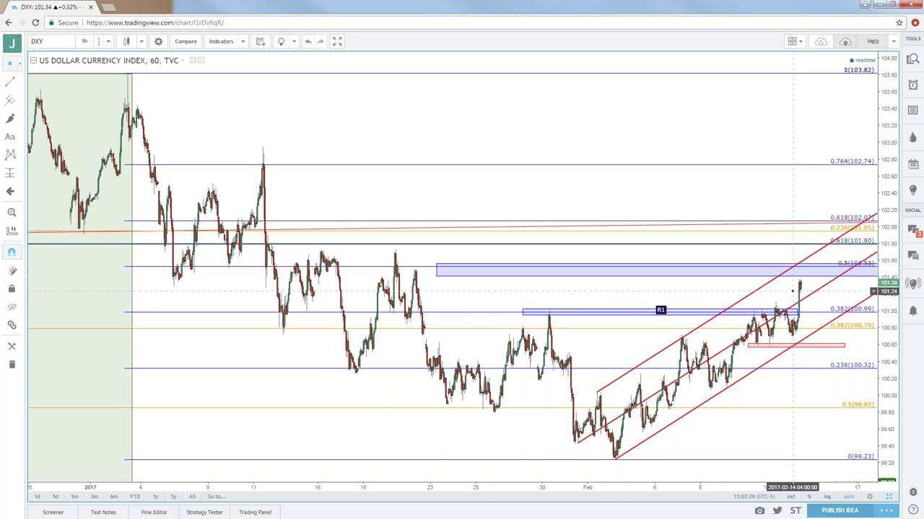
scroll(792, 291, up, 5)
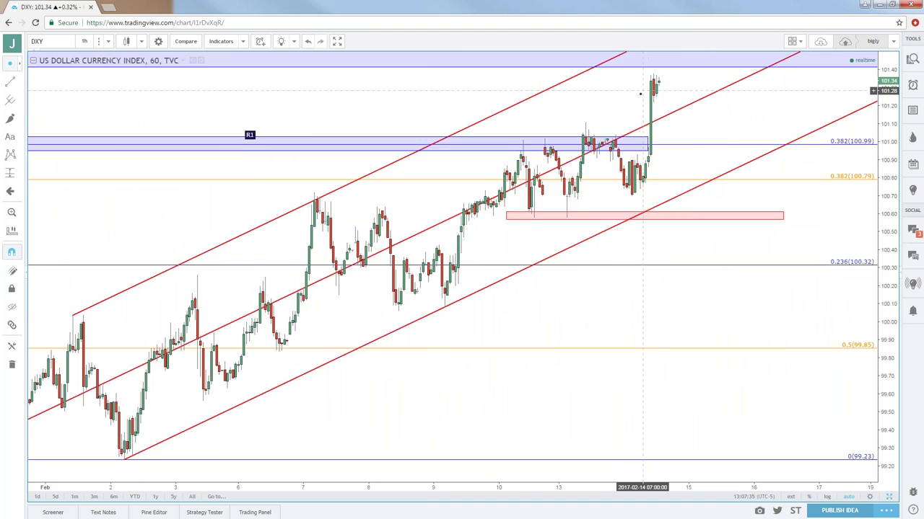
scroll(635, 108, up, 3)
scroll(636, 108, up, 3)
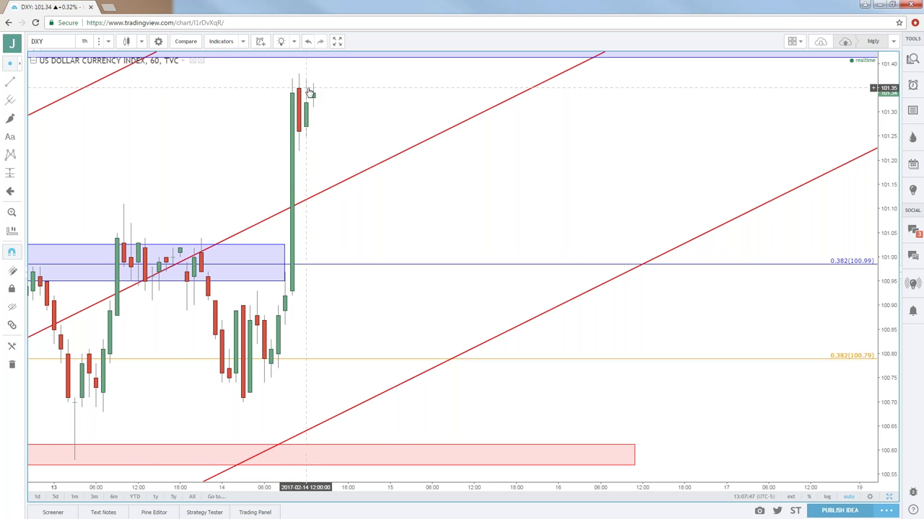
scroll(317, 93, down, 5)
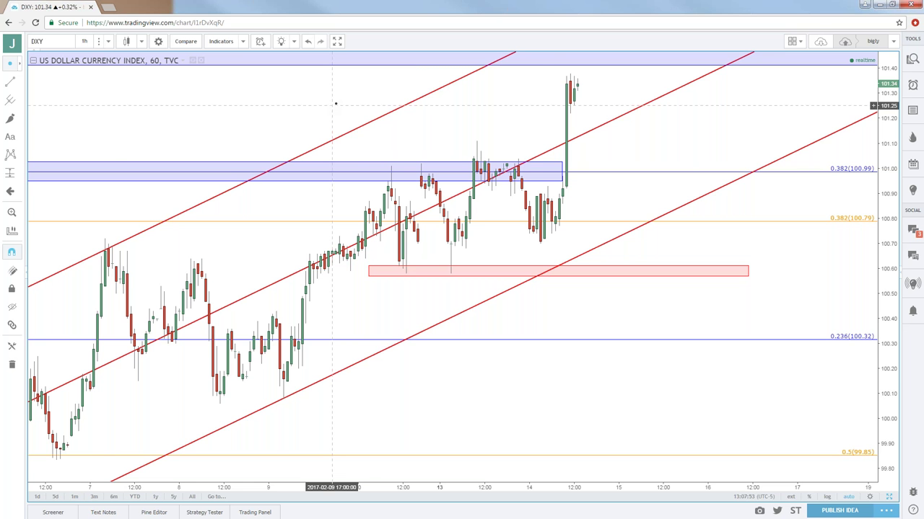
scroll(342, 112, down, 8)
scroll(382, 172, down, 10)
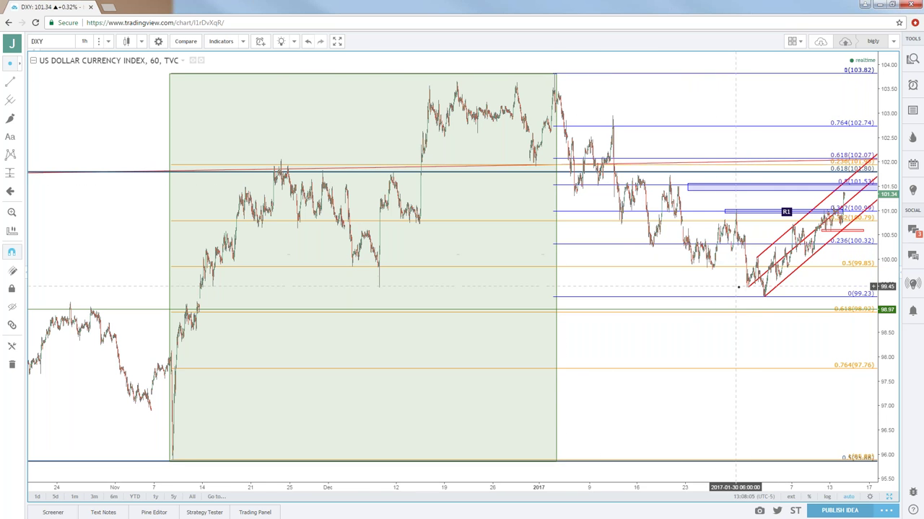
Step: Pan and zoom the 60-minute DXY chart onto the latest bars around the red channel and R1 box
drag(725, 291, 695, 291)
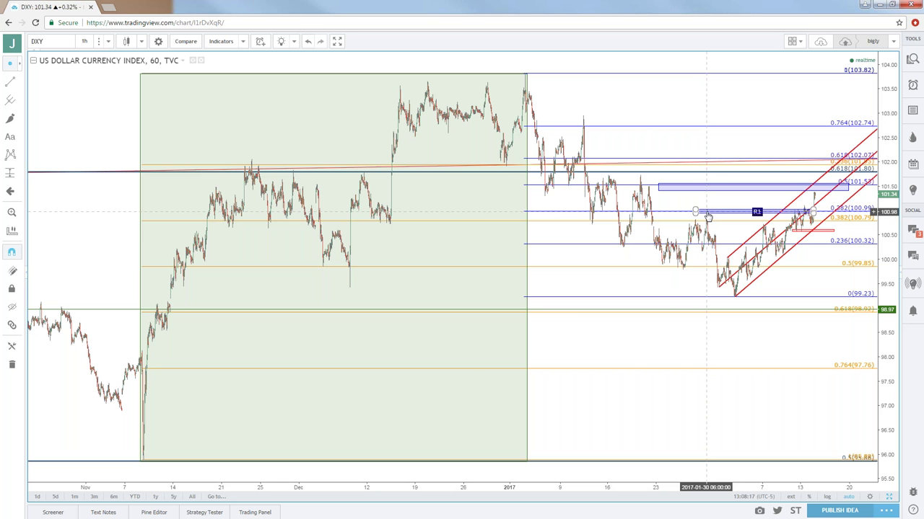
scroll(708, 217, up, 5)
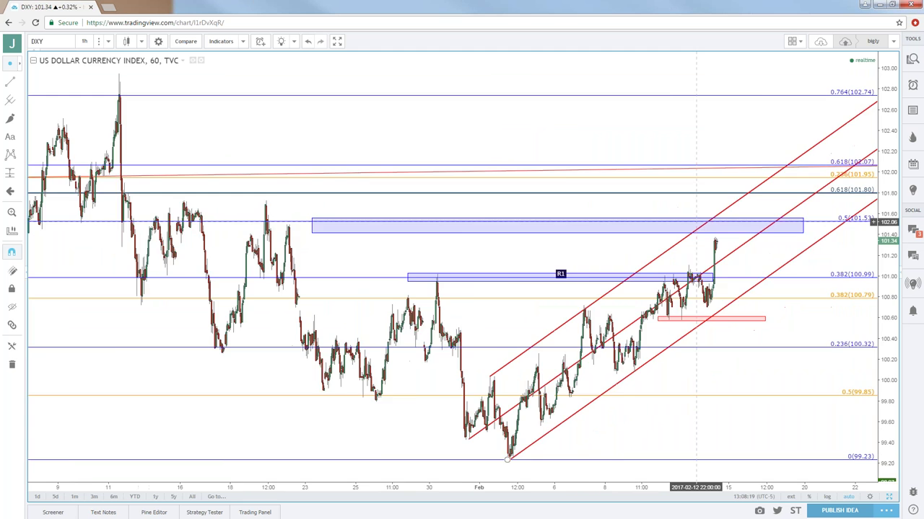
scroll(694, 224, down, 5)
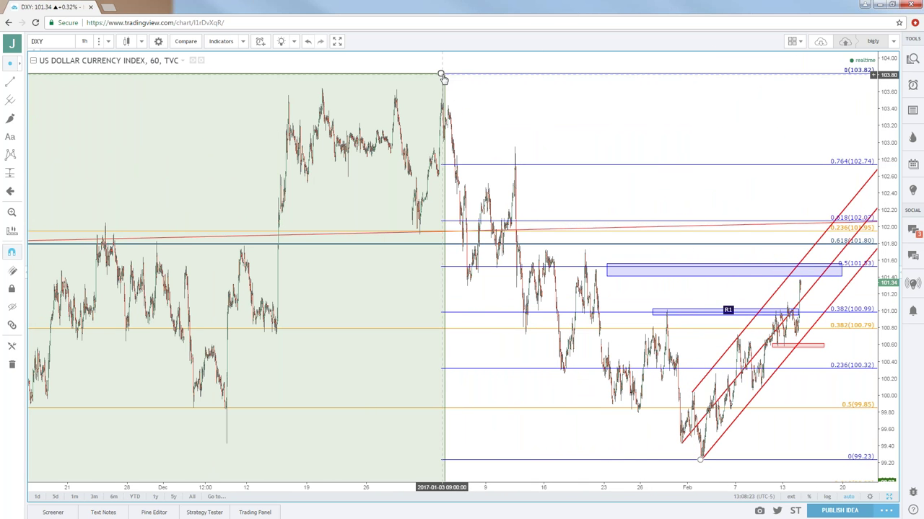
scroll(445, 80, down, 3)
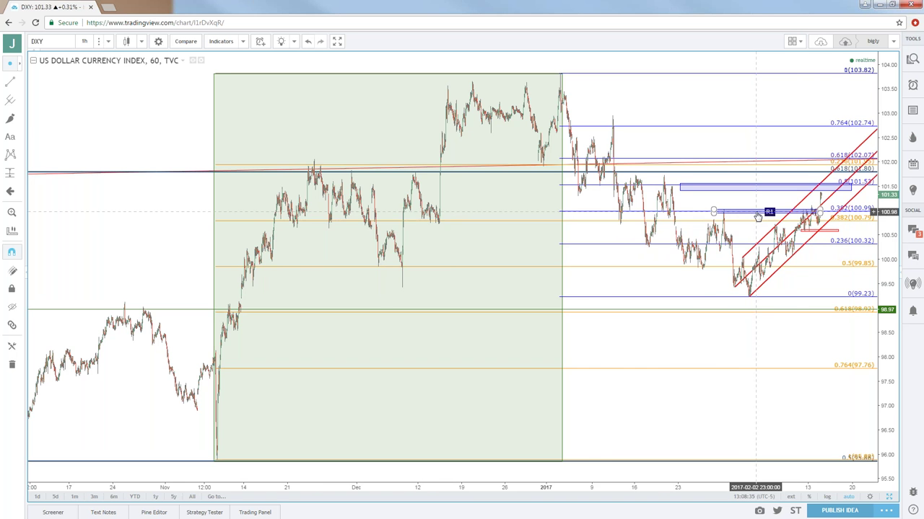
scroll(757, 216, up, 5)
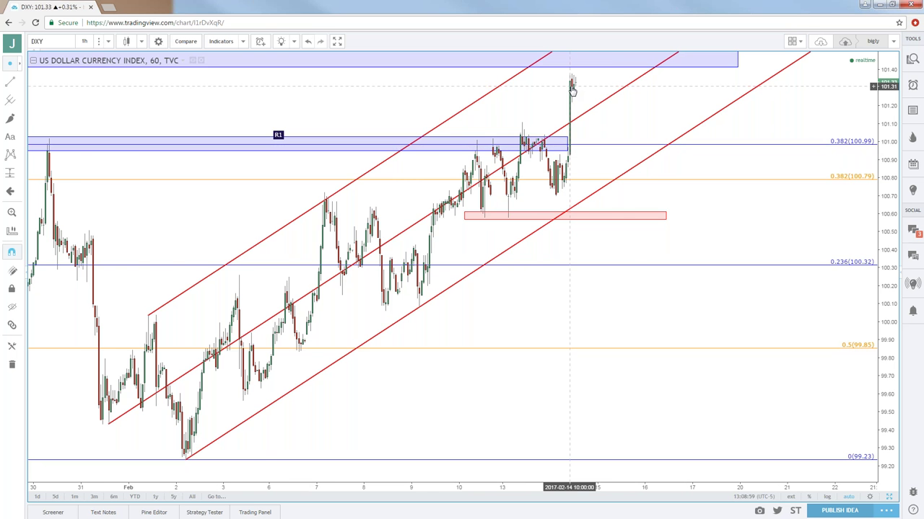
Step: Zoom and pan to review the hourly DXY Fibonacci levels, red channel and R1 box around 101.32
scroll(571, 88, down, 4)
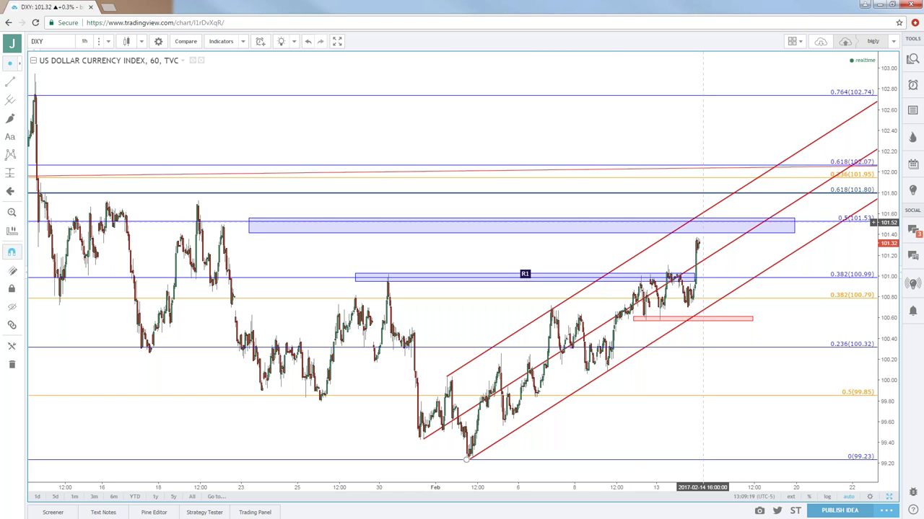
scroll(704, 223, down, 6)
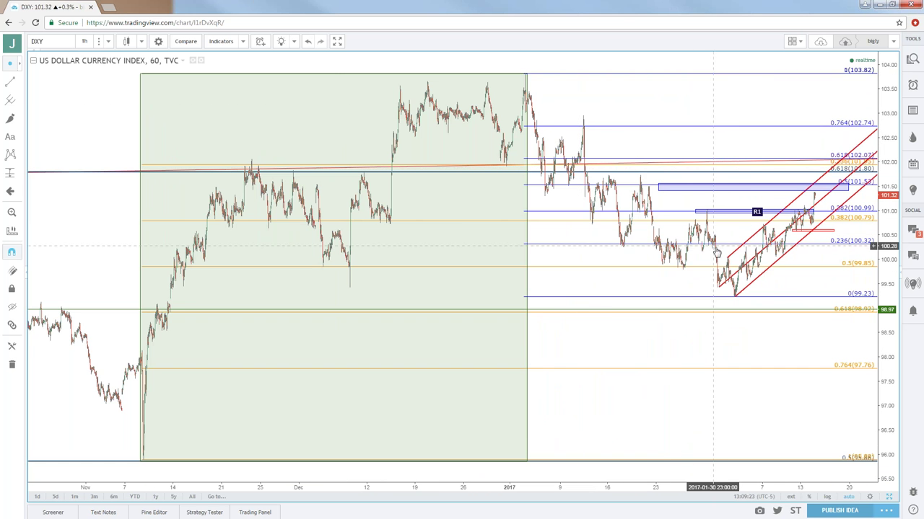
drag(719, 252, 707, 254)
scroll(570, 252, up, 2)
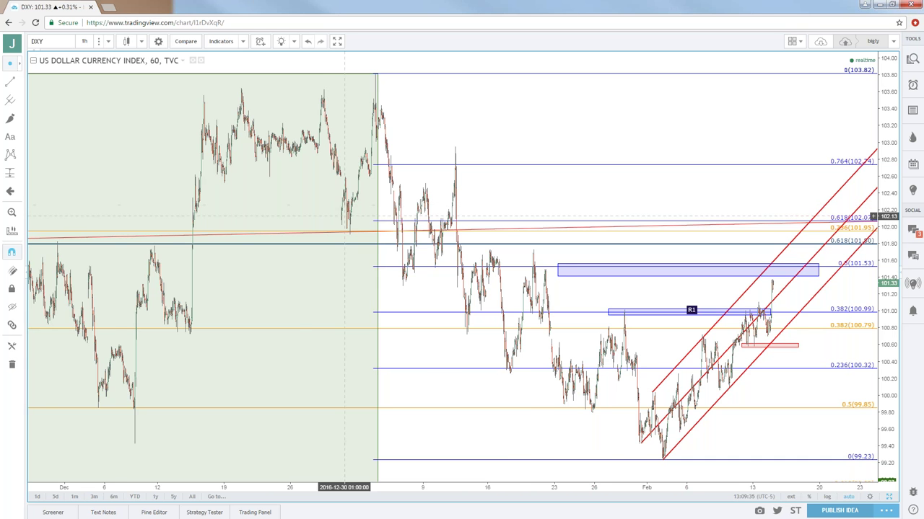
scroll(351, 218, up, 2)
scroll(351, 218, up, 1)
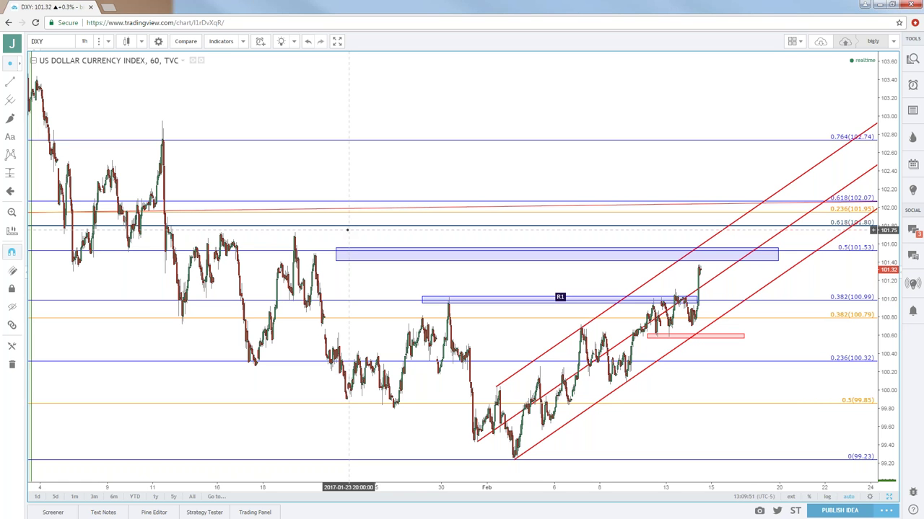
click(86, 43)
Step: Load the SPX500 symbol on the 1-day timeframe
click(60, 45)
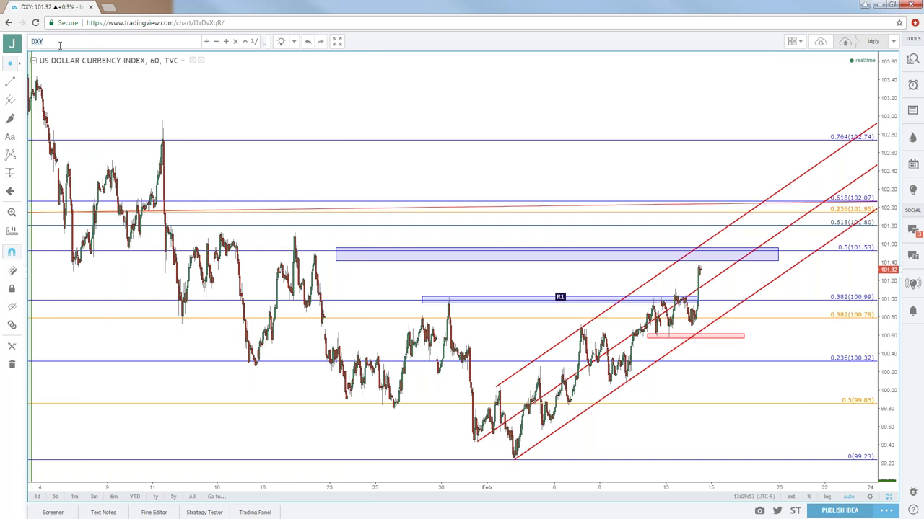
text(SPX500)
key(Return)
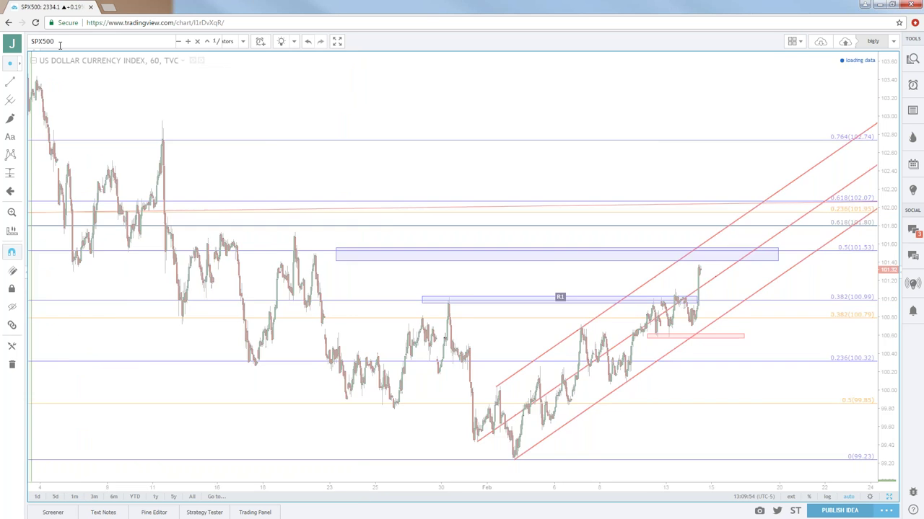
click(84, 41)
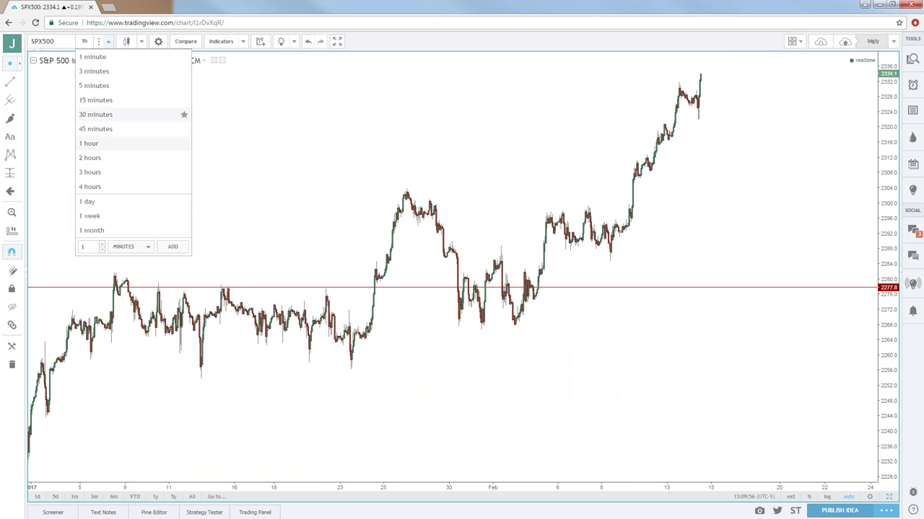
click(104, 206)
Step: Pan the S&P 500 daily chart back to the February 2016 low
scroll(268, 227, up, 5)
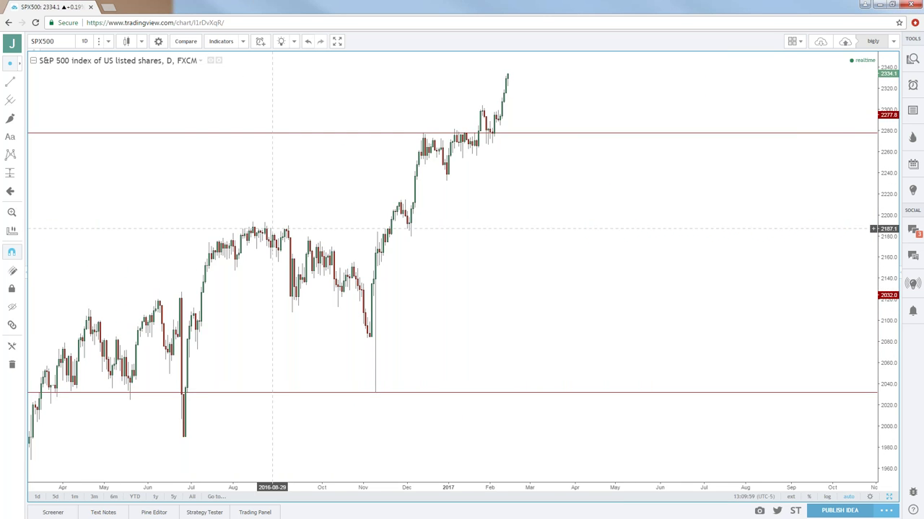
drag(186, 200, 707, 206)
scroll(532, 288, up, 3)
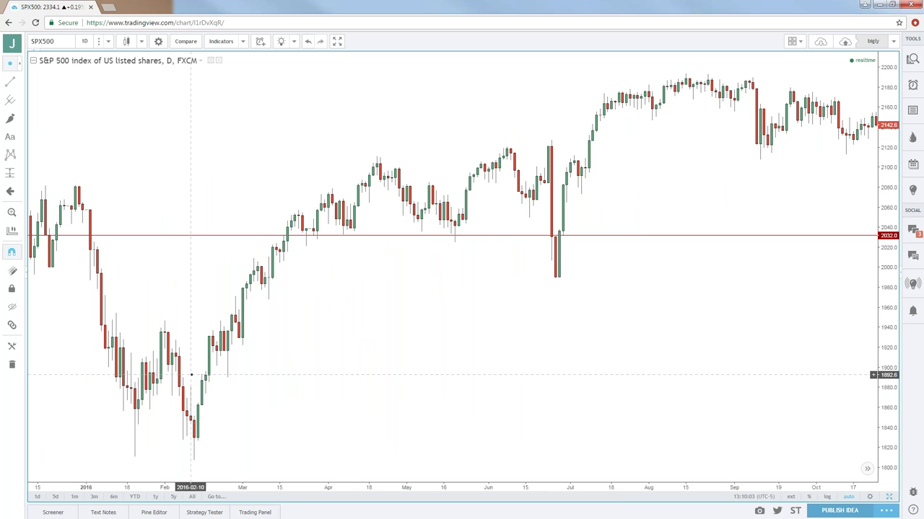
drag(192, 375, 553, 365)
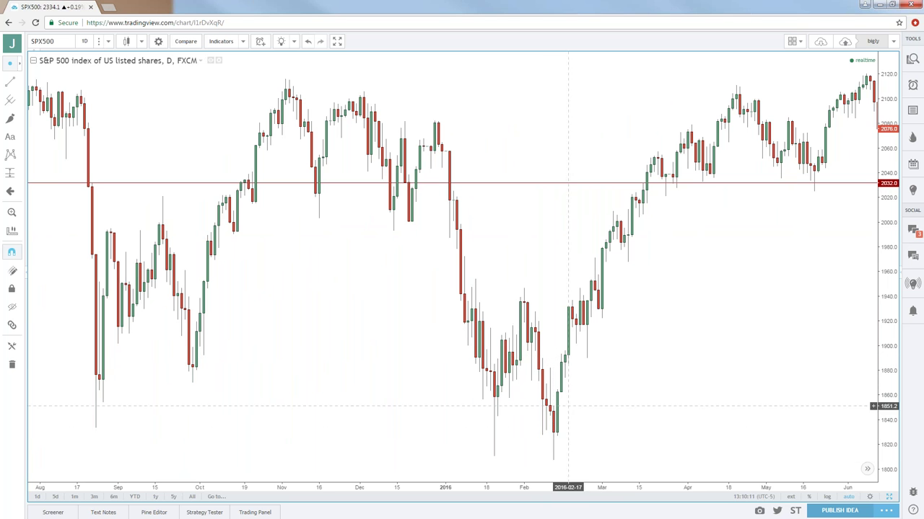
Step: Zoom out and pan the S&P 500 daily chart to span 2011 through February 2017
drag(713, 87, 324, 188)
scroll(397, 212, down, 2)
scroll(397, 211, down, 1)
drag(665, 321, 493, 348)
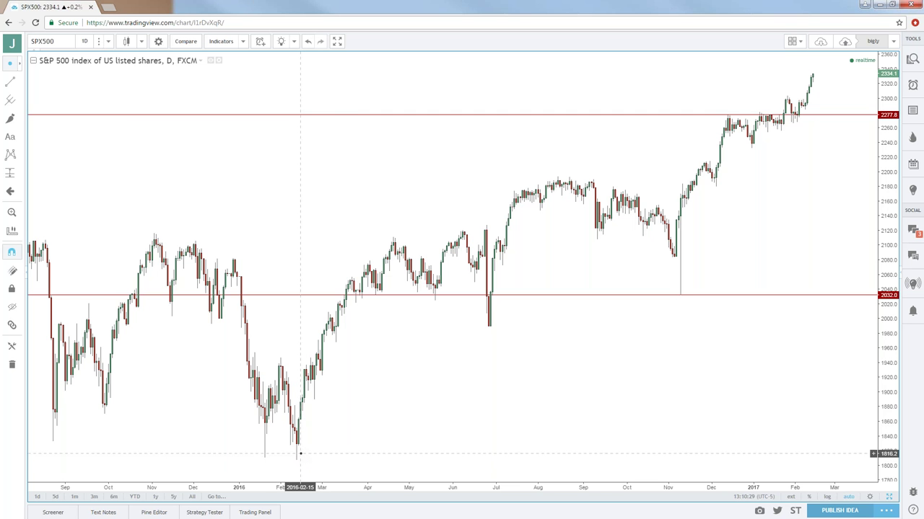
scroll(300, 454, down, 2)
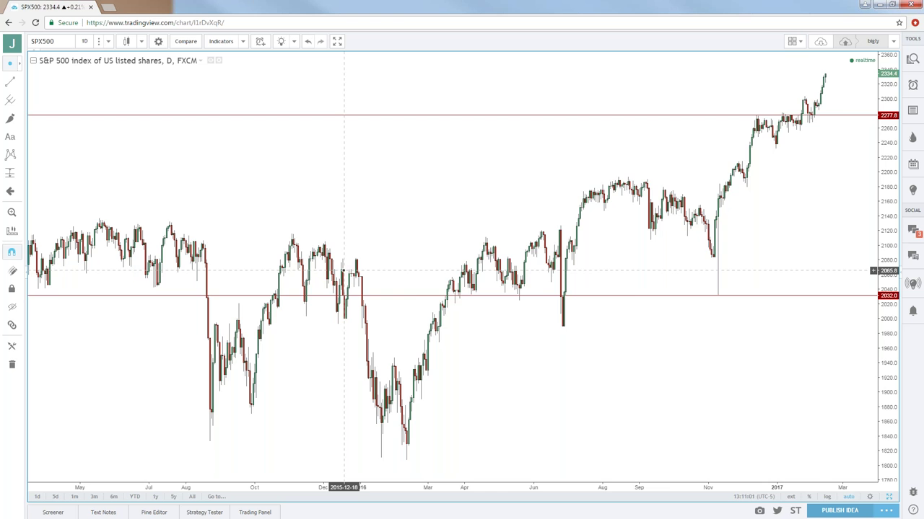
scroll(344, 271, down, 6)
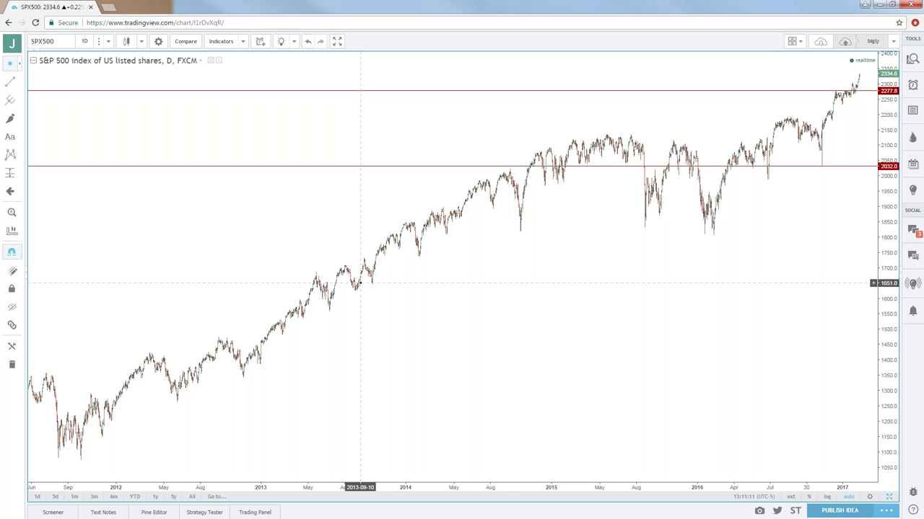
Step: Zoom the S&P 500 daily chart in to span March 2014 through early 2017
scroll(360, 284, up, 5)
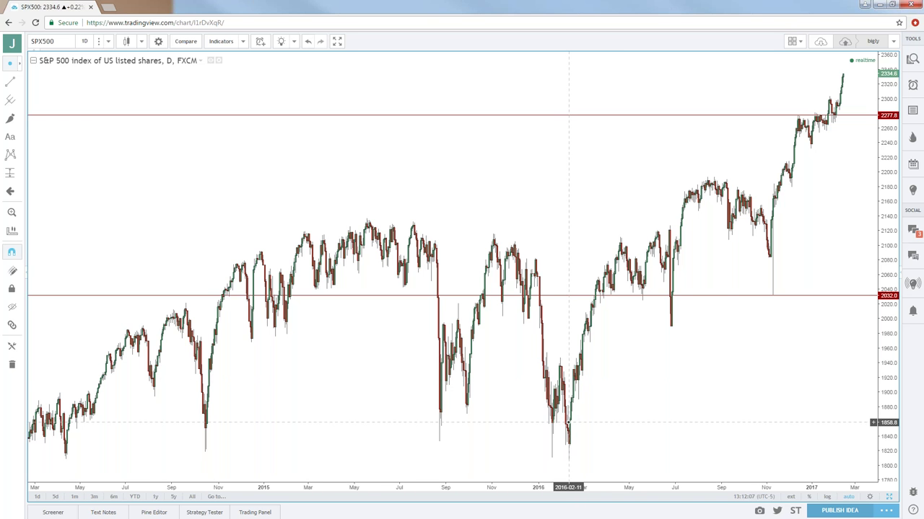
Step: Zoom in further to November 2015–February 2017, showing the November 2016 low at 2032
scroll(556, 420, up, 3)
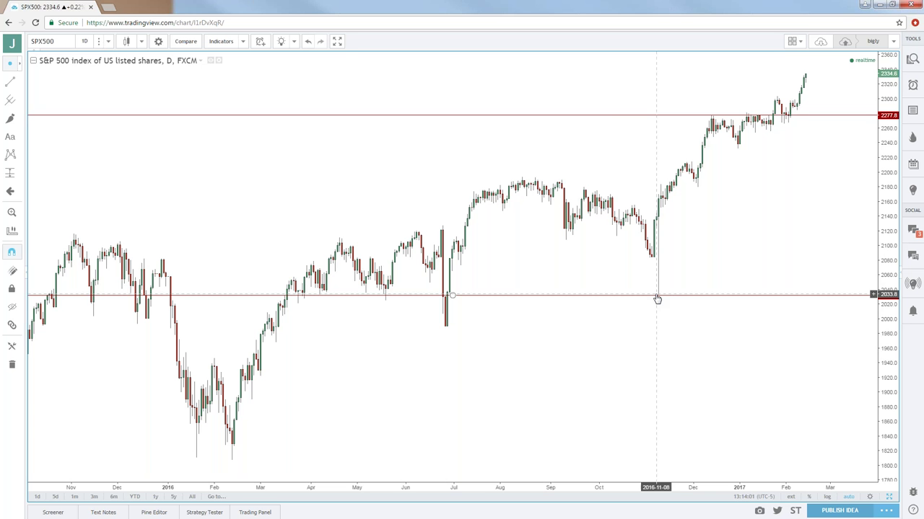
Step: Deselect the 2032 support line and place the upper horizontal line at 2277.8
click(475, 346)
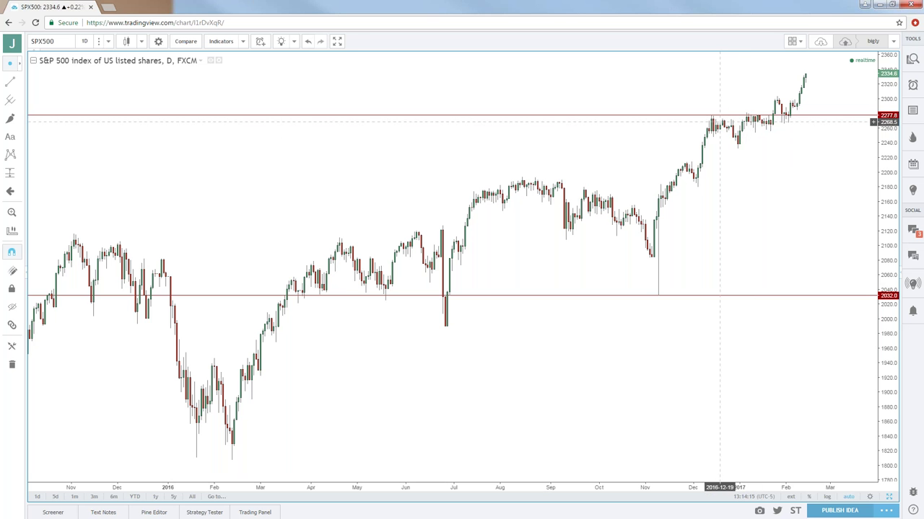
click(714, 118)
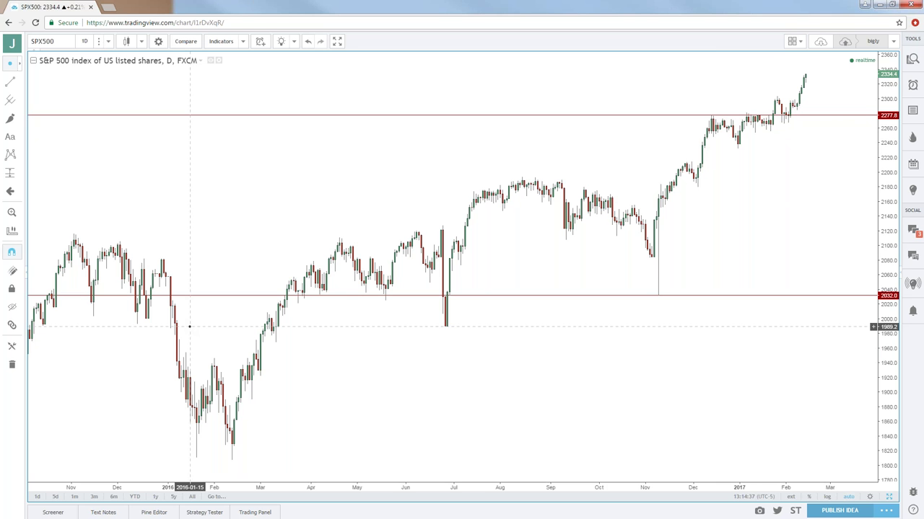
Step: Select the 2277.8 resistance line and zoom the S&P 500 daily chart out to mid-2015
click(741, 116)
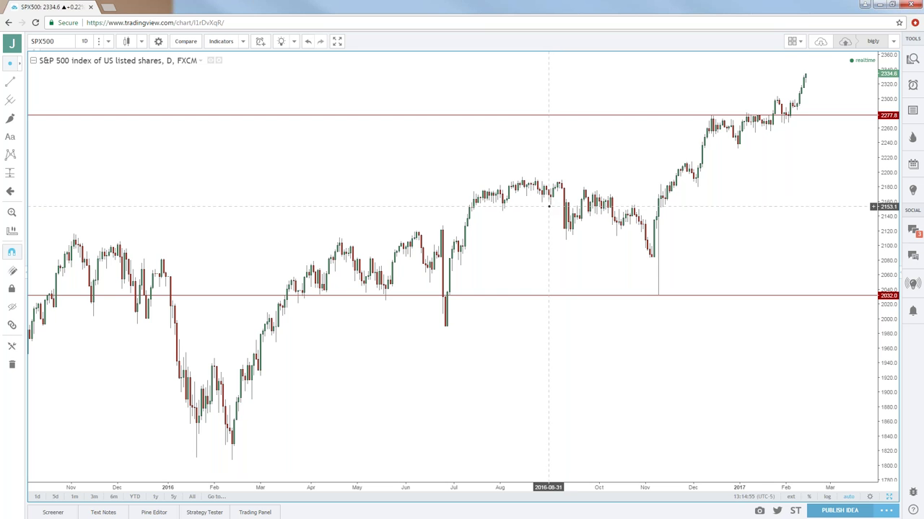
scroll(549, 204, down, 3)
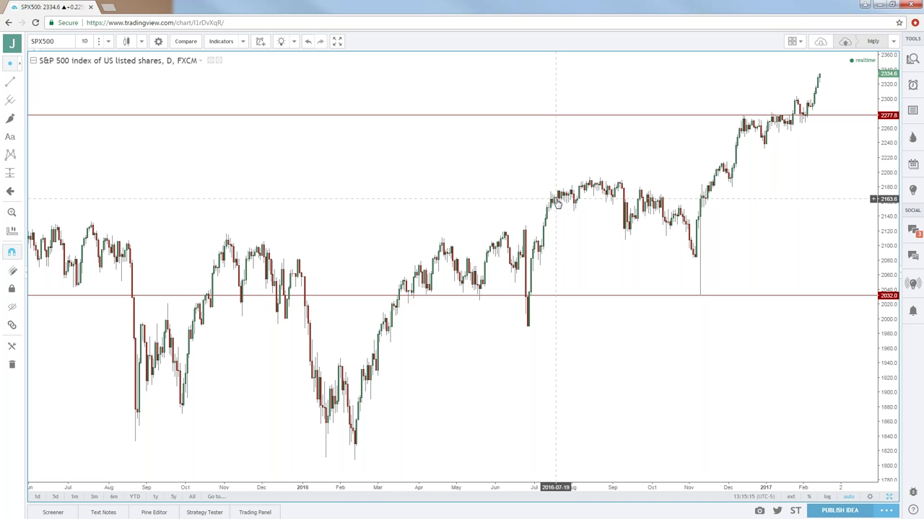
Step: Load the US Dollar Currency Index (DXY) chart
click(68, 41)
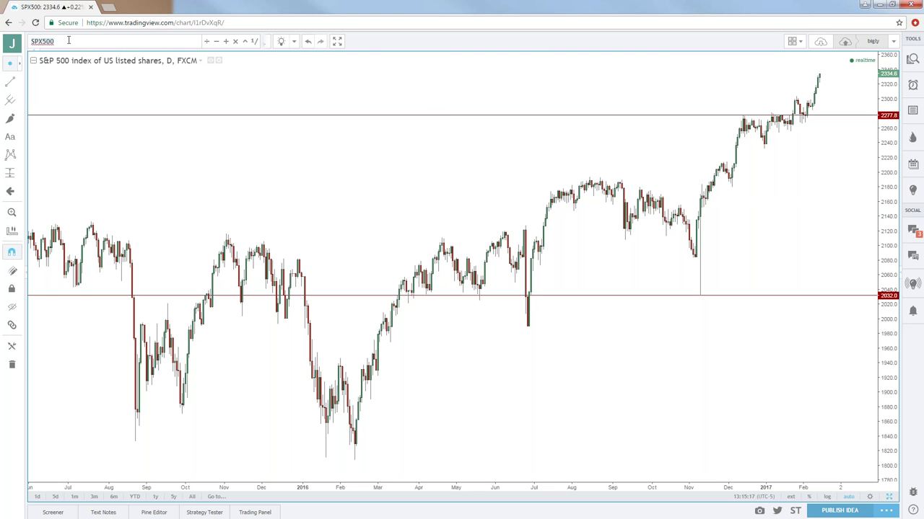
text(DXY)
key(Return)
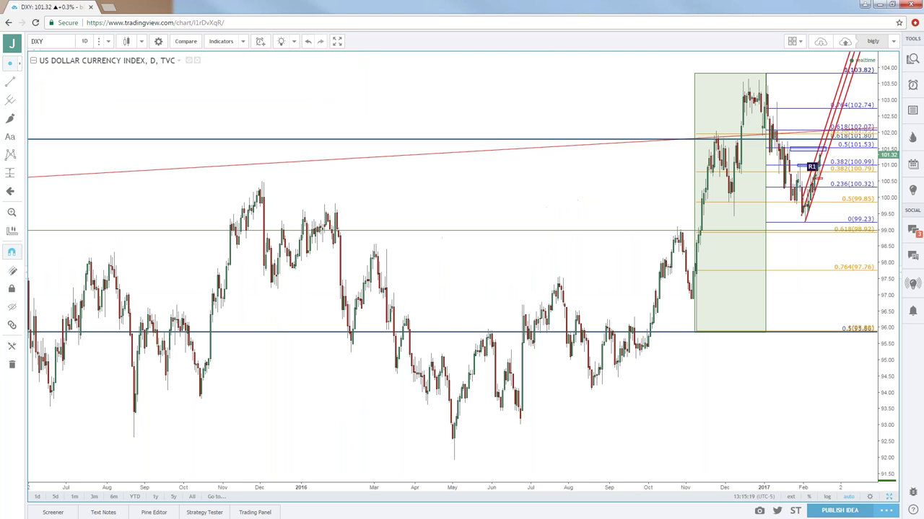
Step: Switch DXY to the 4-hour timeframe and frame the price inside its rising channel
click(108, 41)
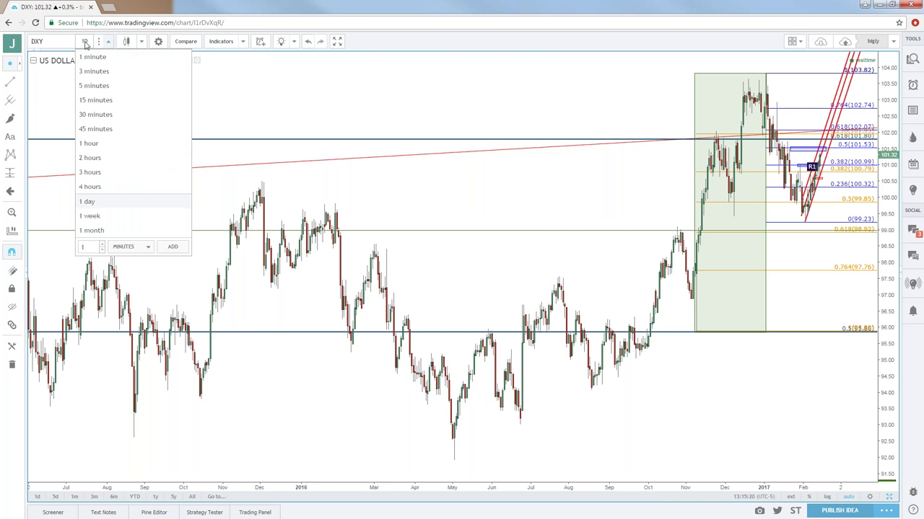
click(100, 187)
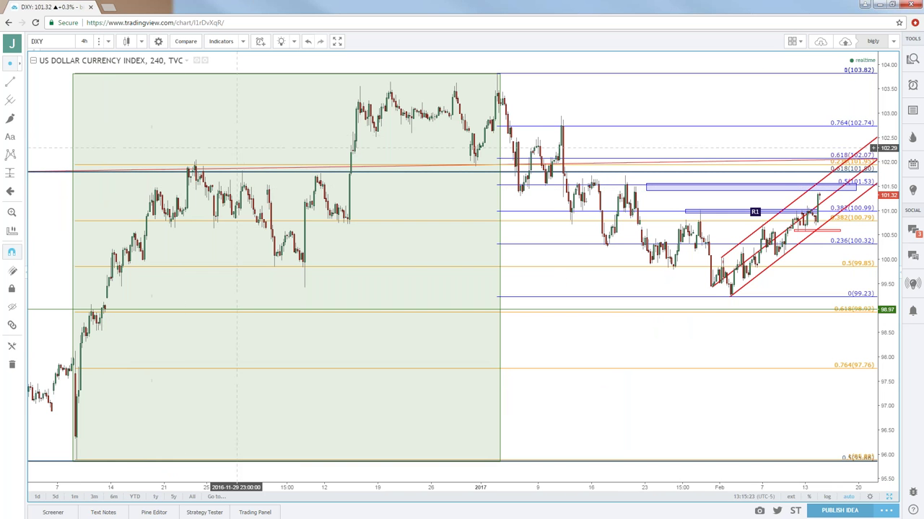
scroll(202, 138, right, 3)
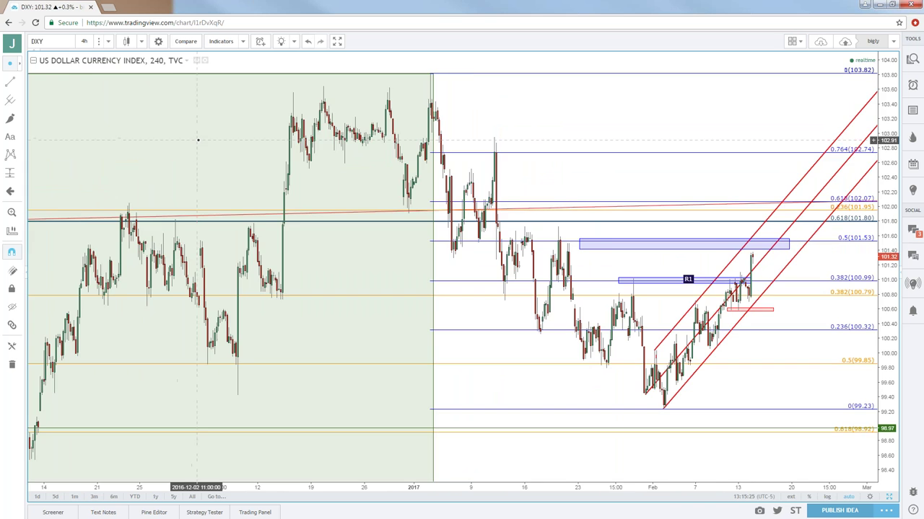
scroll(197, 139, down, 3)
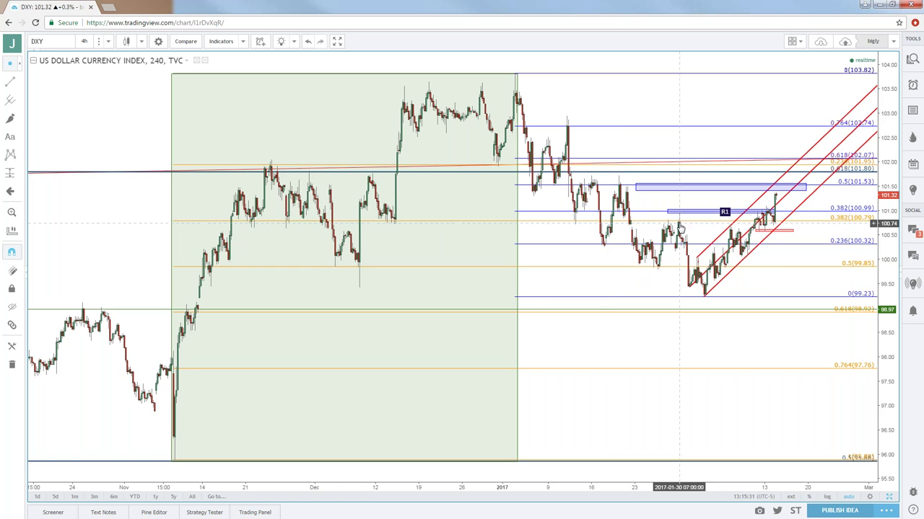
scroll(715, 219, up, 3)
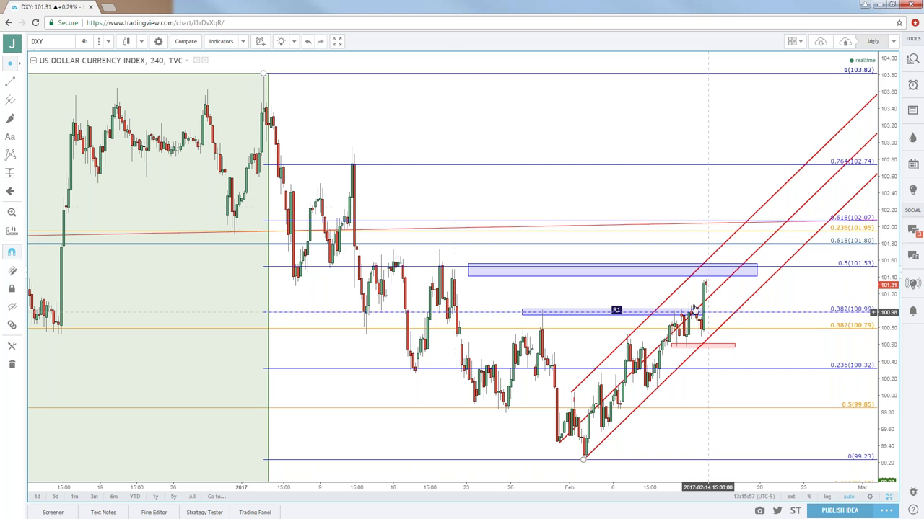
Step: Put DXY on 1-hour candles, zoom out, and pick the Rectangle drawing tool
click(108, 41)
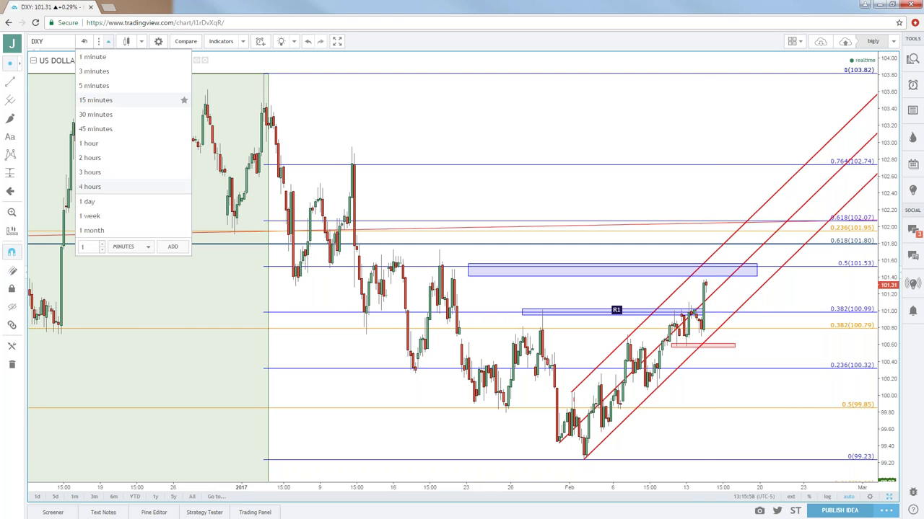
click(91, 143)
scroll(711, 241, down, 3)
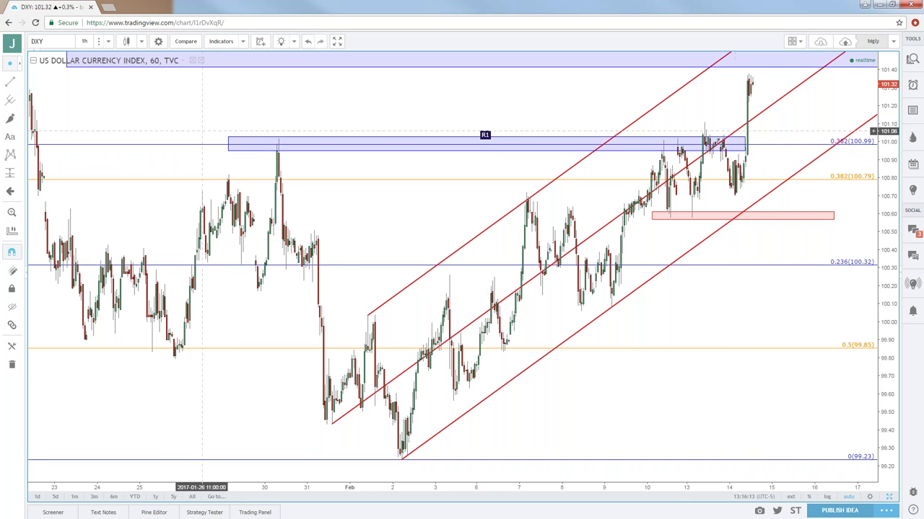
click(20, 119)
click(46, 138)
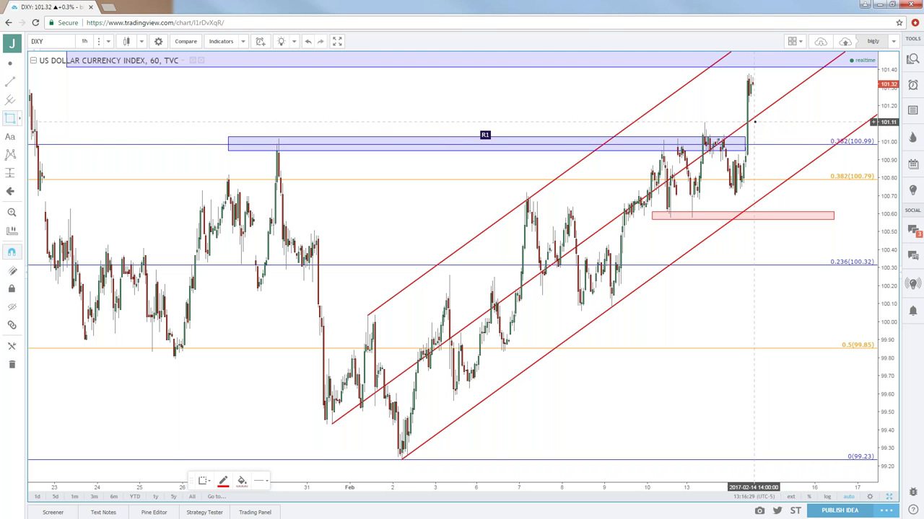
Step: Draw a pink box beside the latest candles around 100.90–101.10 and check the 100.60 support box
click(754, 122)
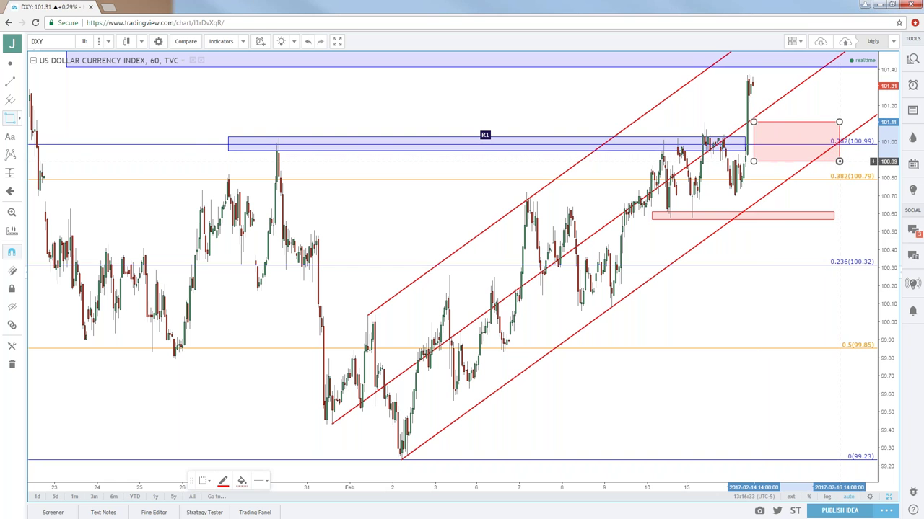
click(841, 161)
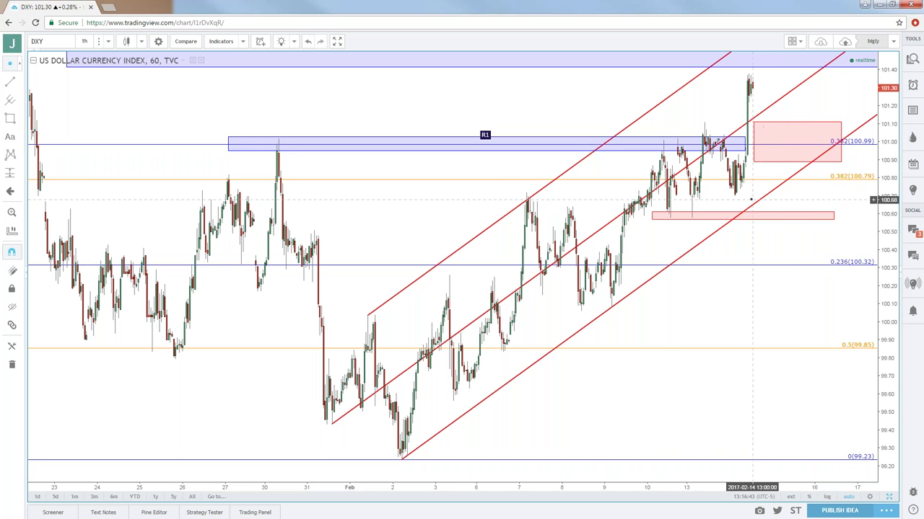
click(694, 218)
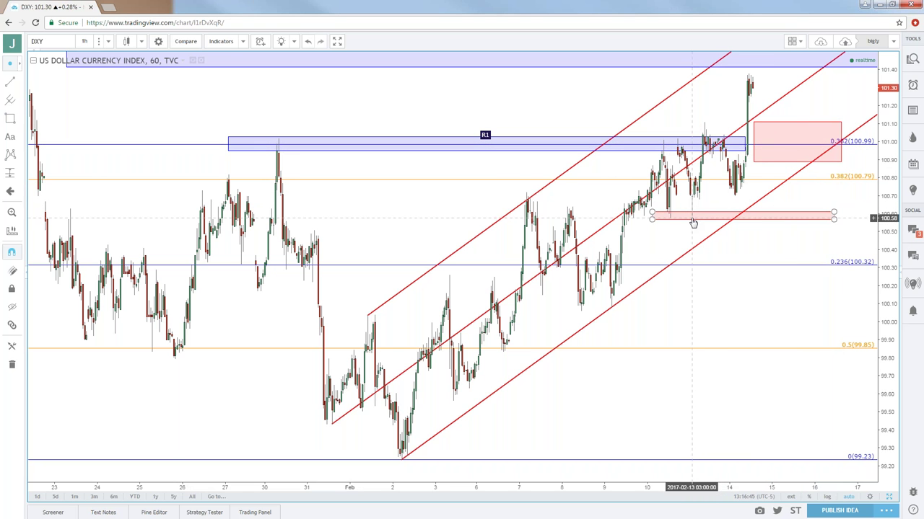
click(693, 232)
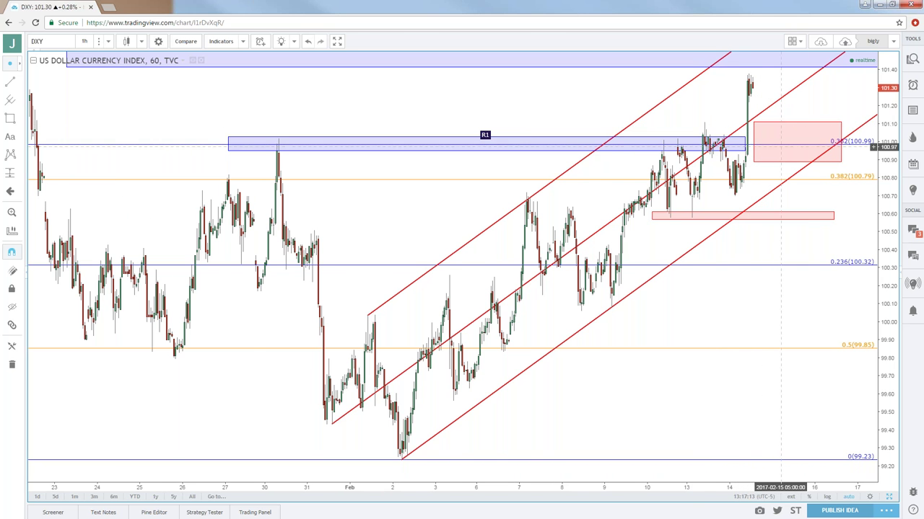
Step: Zoom out to show Fibonacci 0.618 at 98.92 and 0.764 at 97.76, inspecting the zones and retracement
scroll(777, 141, down, 2)
scroll(777, 141, down, 1)
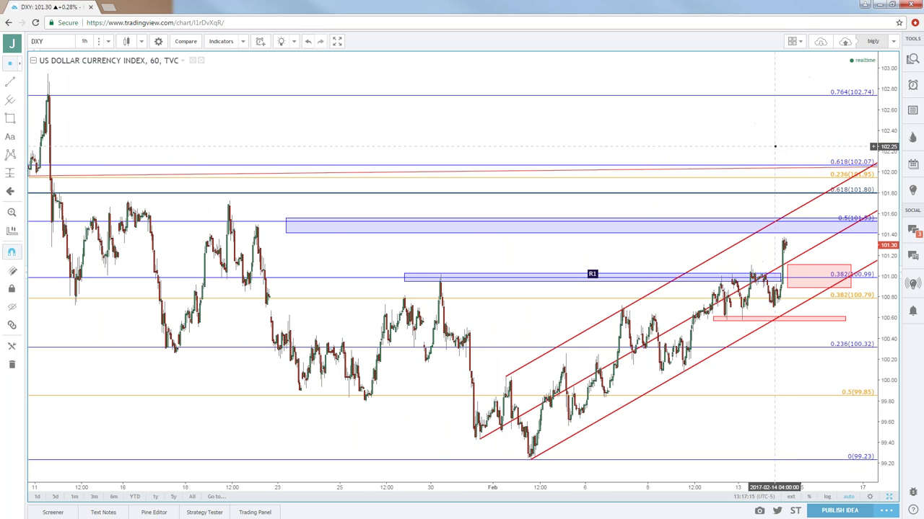
click(781, 220)
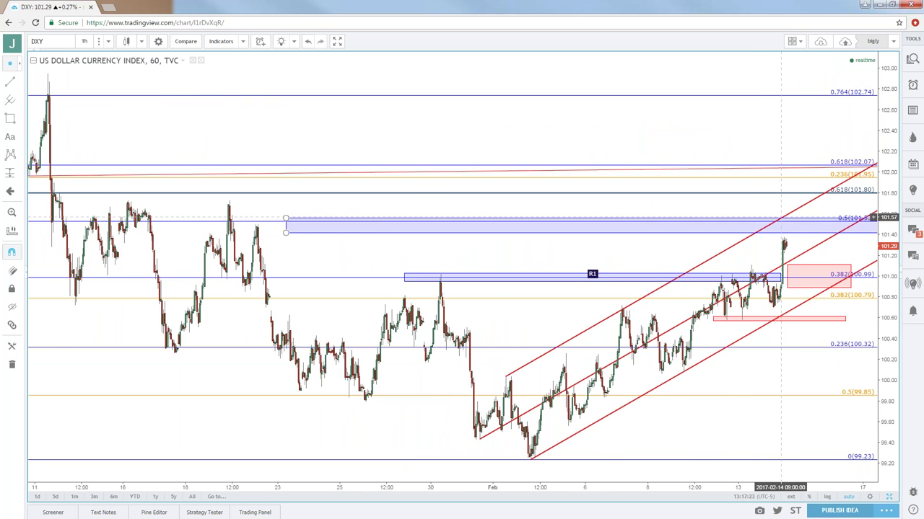
scroll(781, 220, down, 5)
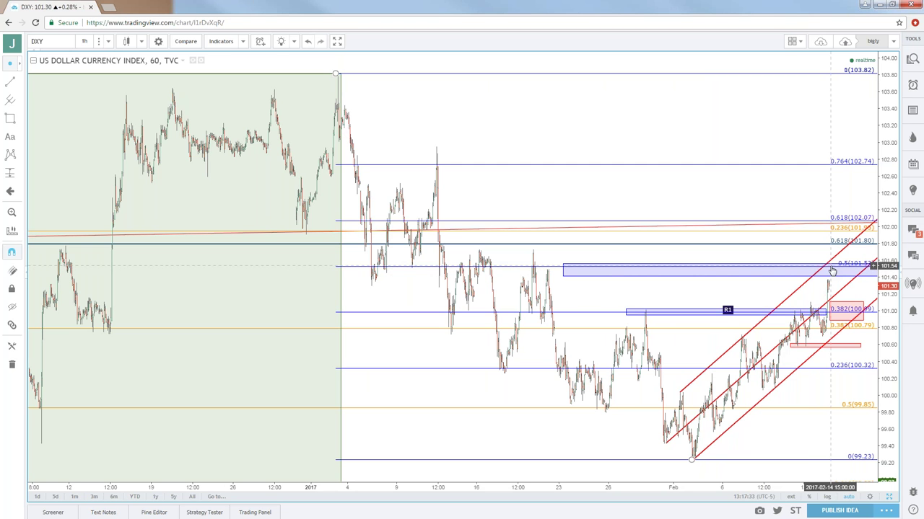
click(835, 306)
click(834, 333)
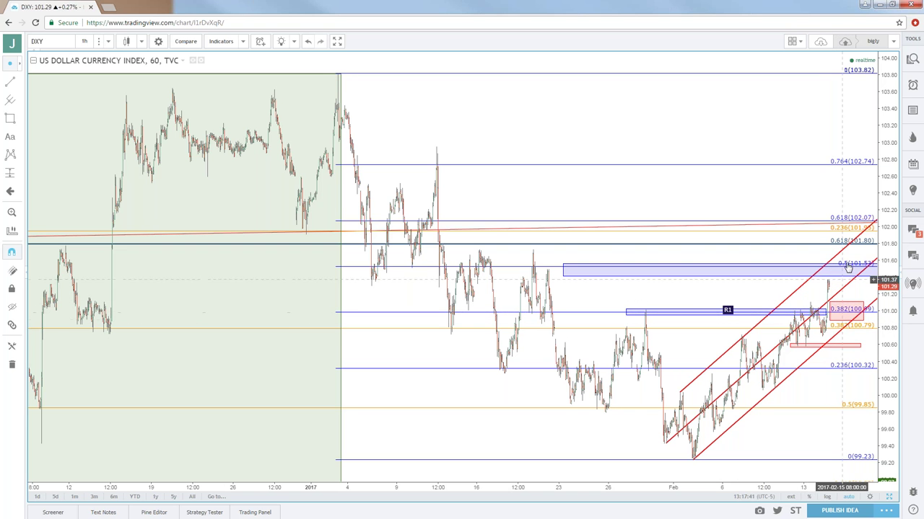
scroll(795, 264, down, 3)
scroll(796, 264, down, 2)
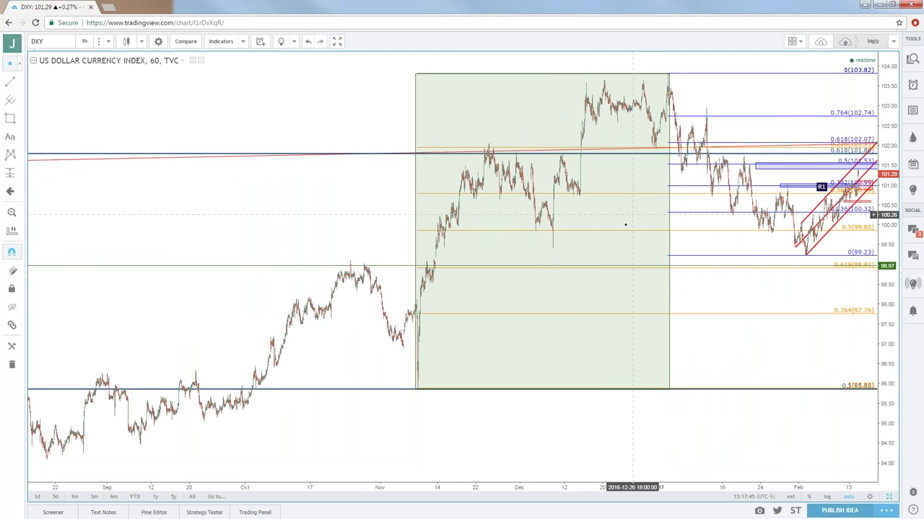
Step: Load the USDJPY hourly chart
click(67, 41)
text(USDJPY)
key(Return)
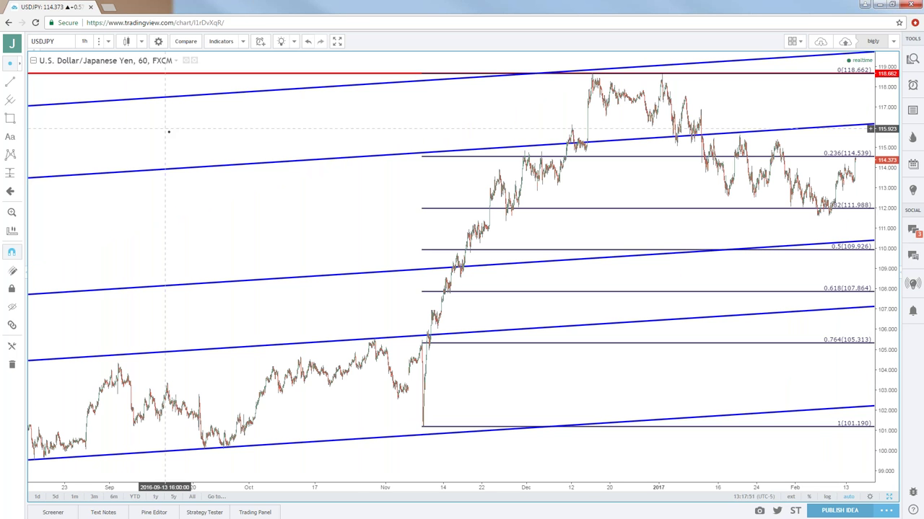
Step: Pan and zoom to frame the Fibonacci retracement from 101.19 to 118.66
drag(775, 447, 726, 393)
scroll(681, 379, up, 5)
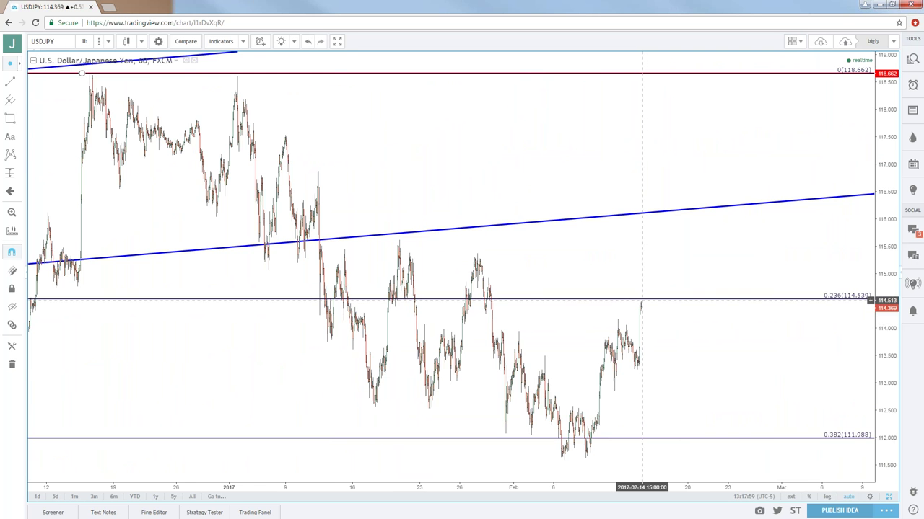
scroll(642, 302, down, 5)
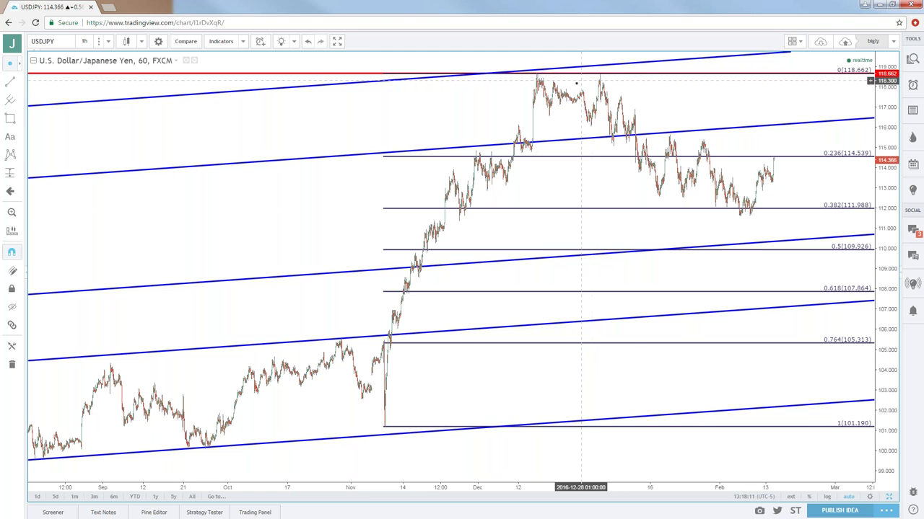
Step: Load the FX_IDC US Dollar / Yen symbol
click(65, 41)
text(USDJPY)
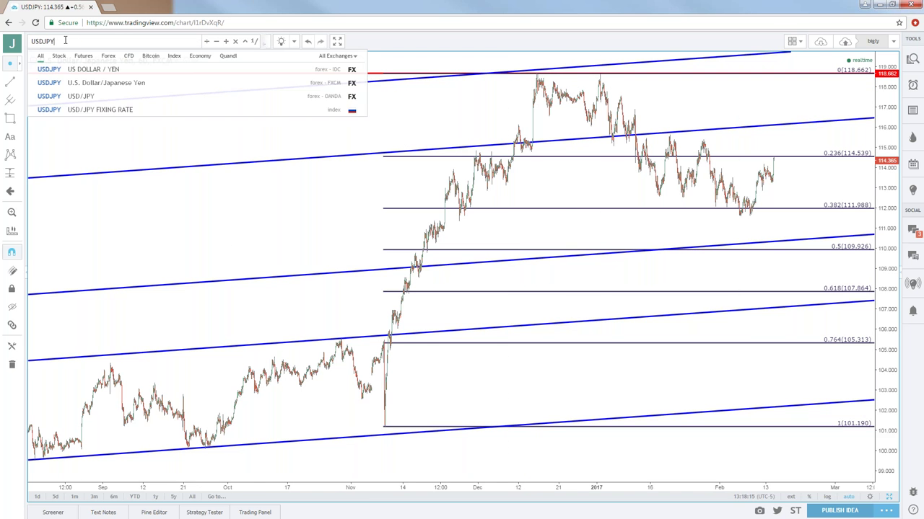
click(117, 70)
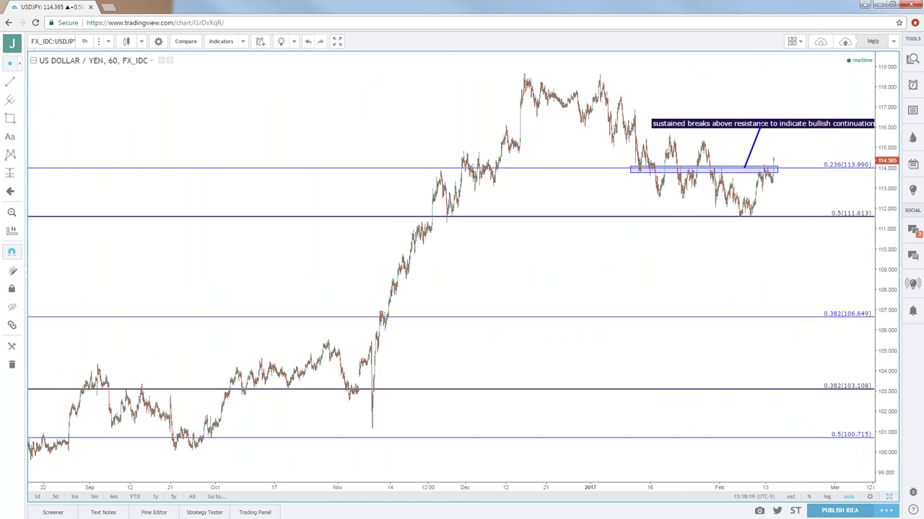
Step: Maximize the daily USDJPY pane and zoom out to April 2016, checking the 111.6–112.4 green zone
click(889, 499)
click(452, 271)
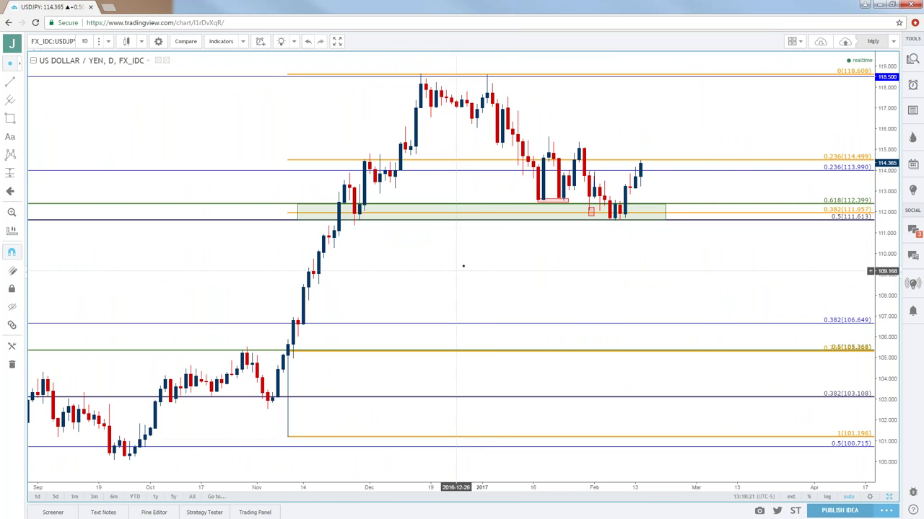
scroll(508, 234, down, 3)
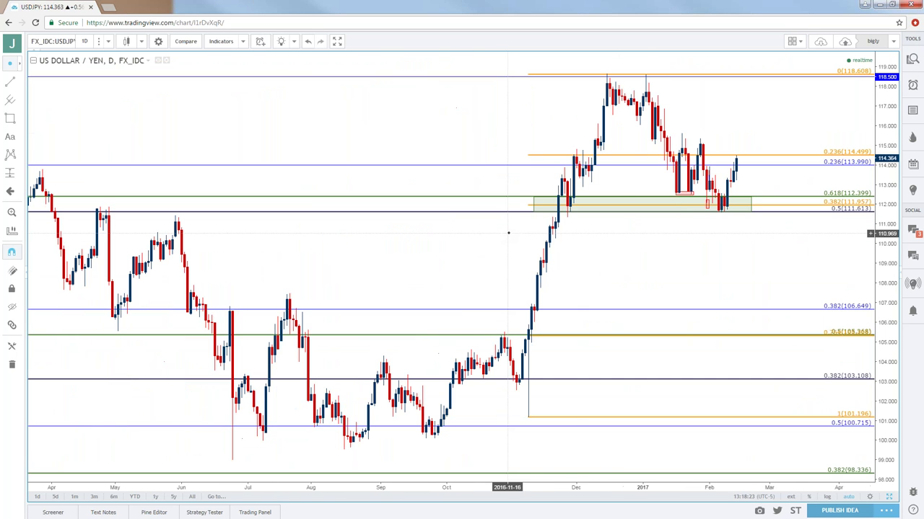
click(712, 202)
click(713, 205)
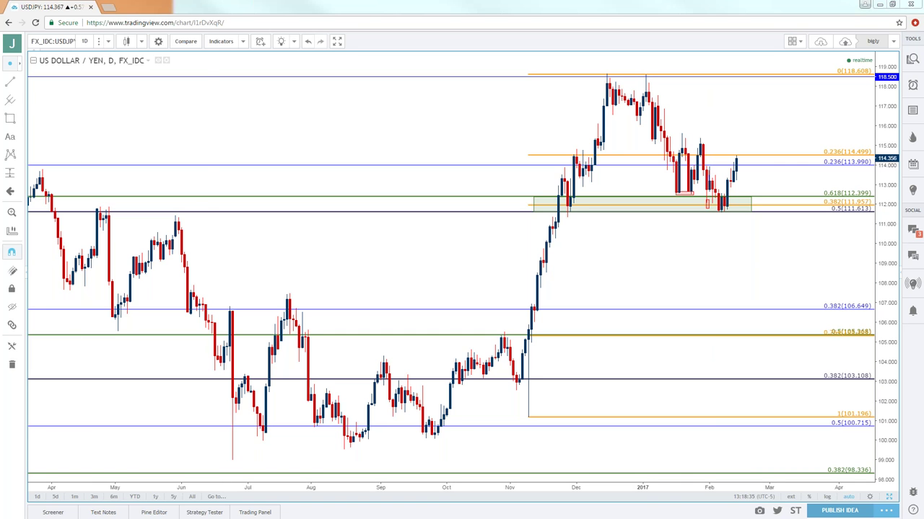
click(55, 41)
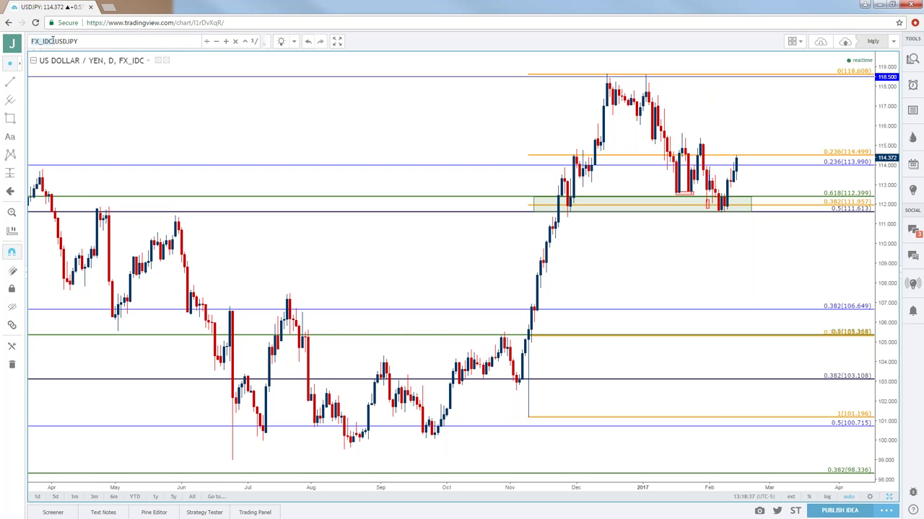
Step: Switch to the DXY daily chart and back to USDJPY
triple_click(53, 41)
text(DXY)
key(Return)
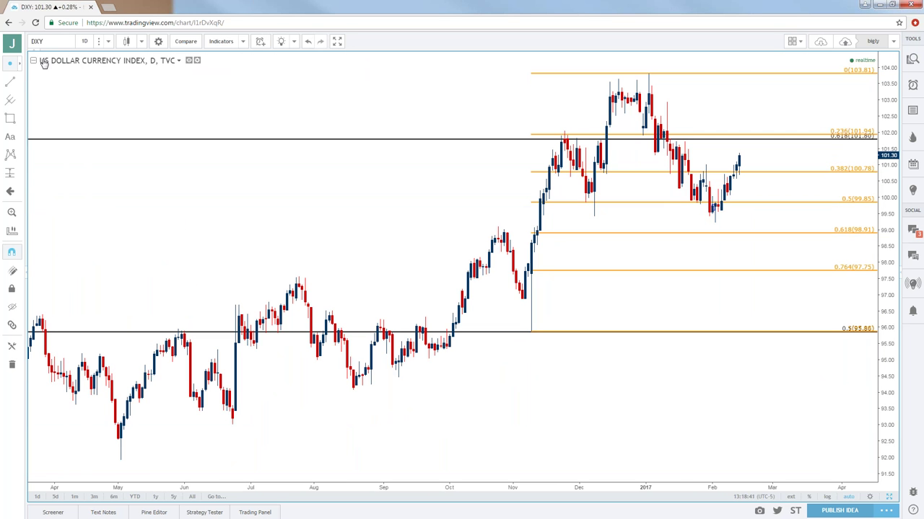
click(62, 42)
text(USDJPY)
key(Return)
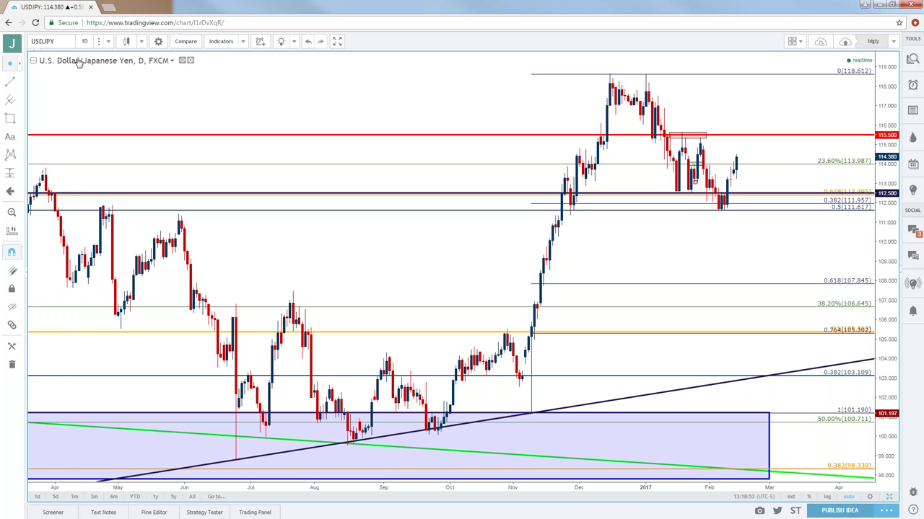
Step: Check DXY once more, then reload the USDJPY daily chart between its 112.50 and 115.50 lines
click(49, 43)
text(DXY)
key(Return)
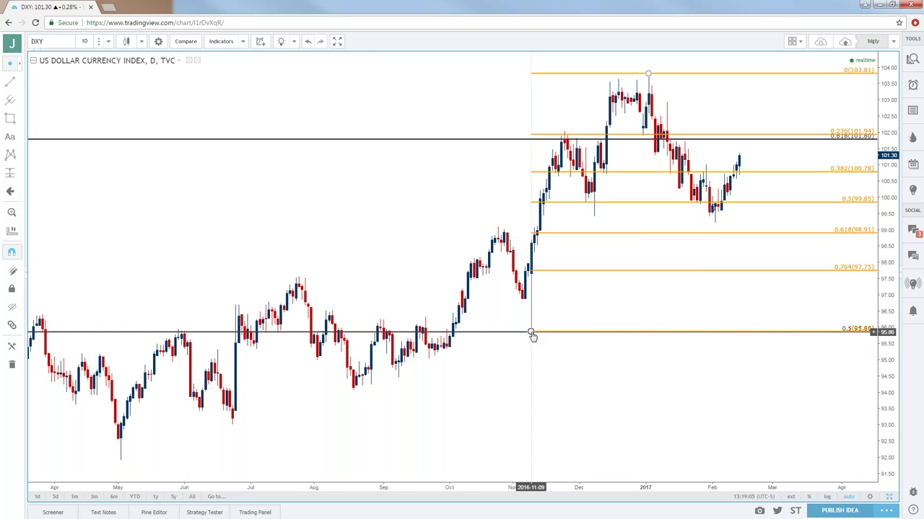
click(51, 41)
text(USDJPY)
key(Return)
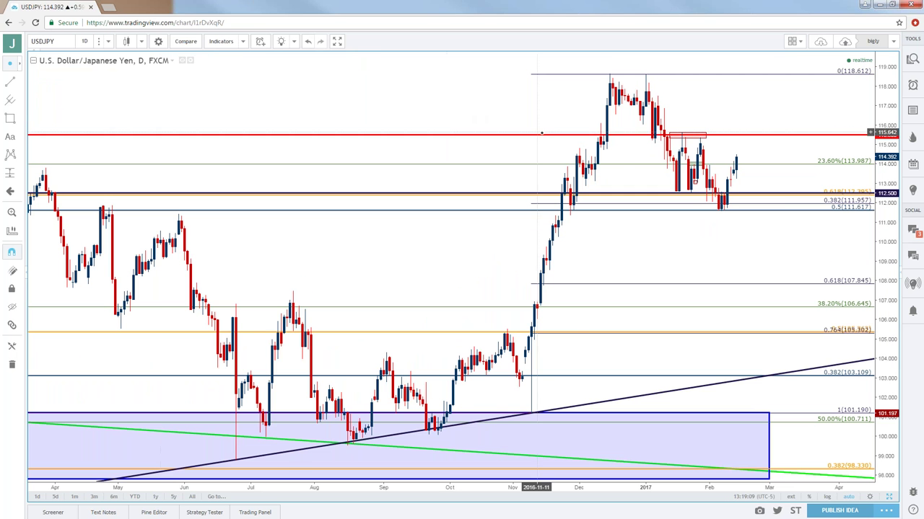
Step: Zoom the USDJPY daily chart out to early 2016, price 114.38 above the 23.6% level at 113.987
scroll(603, 139, down, 2)
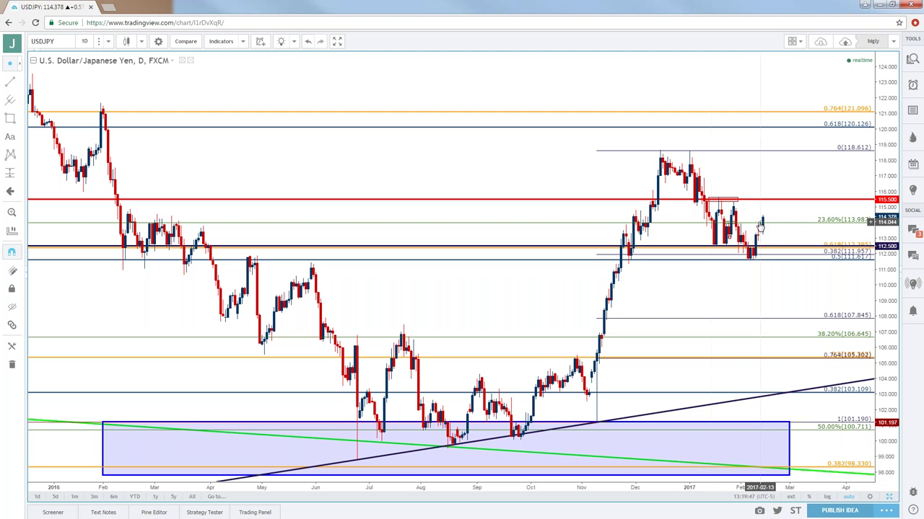
click(54, 42)
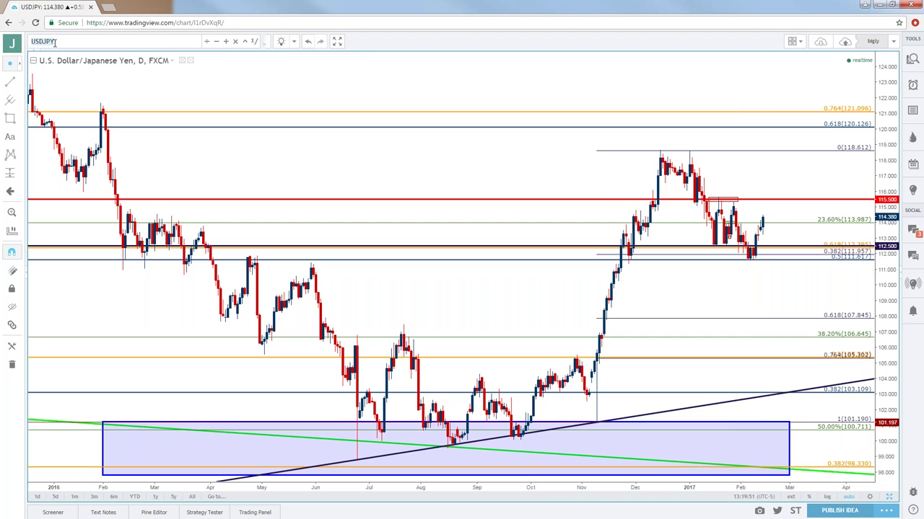
Step: Load the FX_IDC US Dollar / Yen chart
click(54, 42)
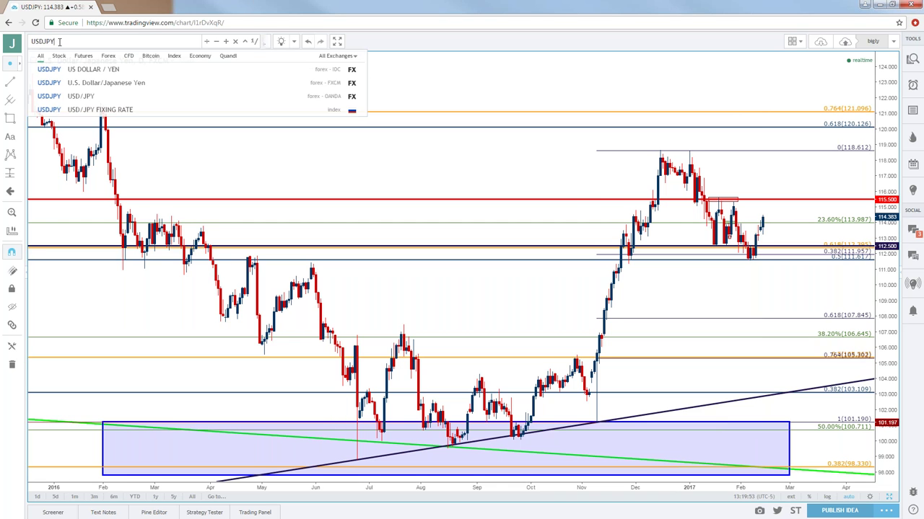
click(77, 70)
scroll(557, 299, up, 3)
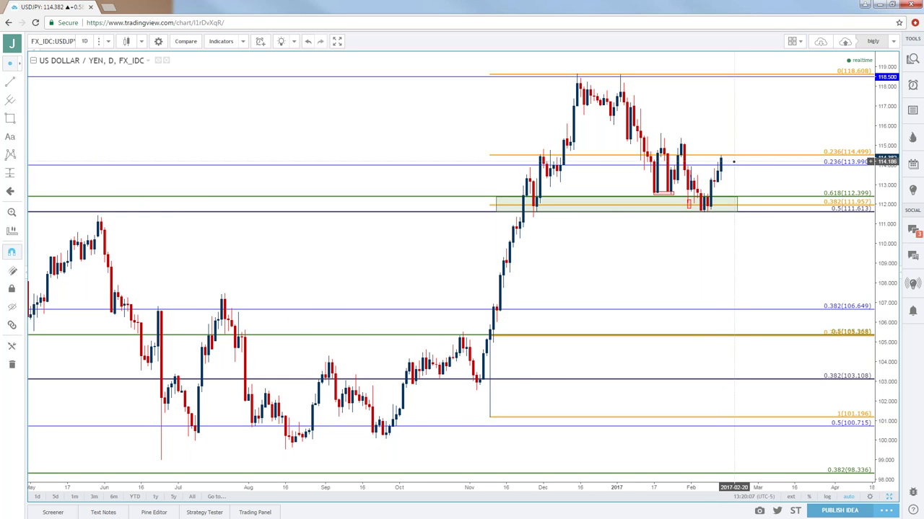
Step: Switch the chart to 4-hour candles, then to monthly candles
click(84, 45)
click(98, 189)
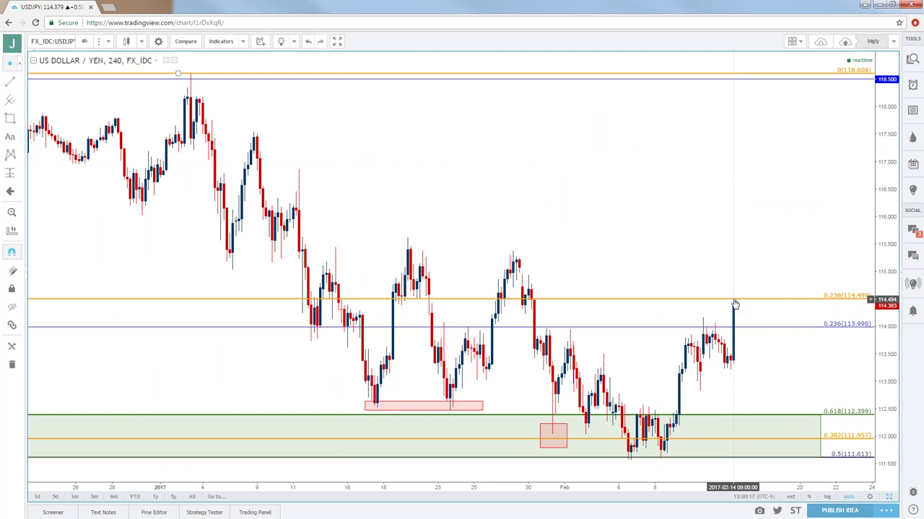
click(108, 41)
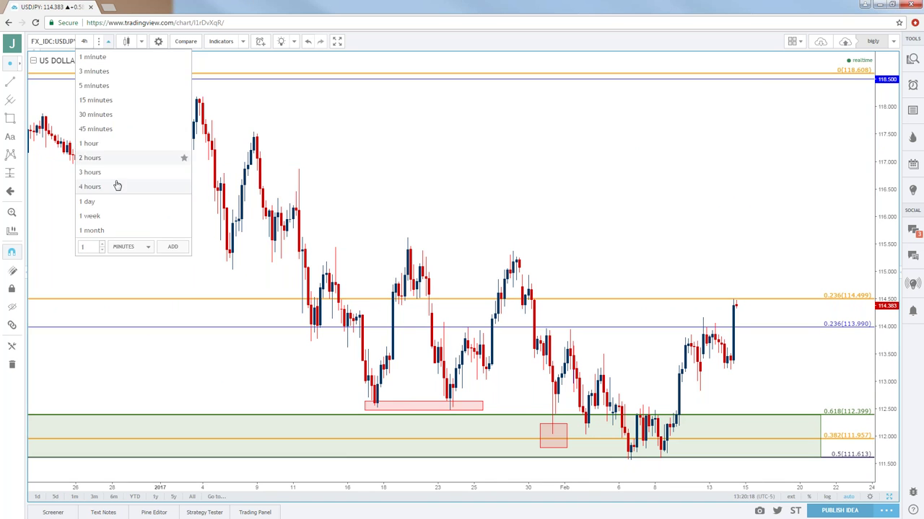
click(112, 232)
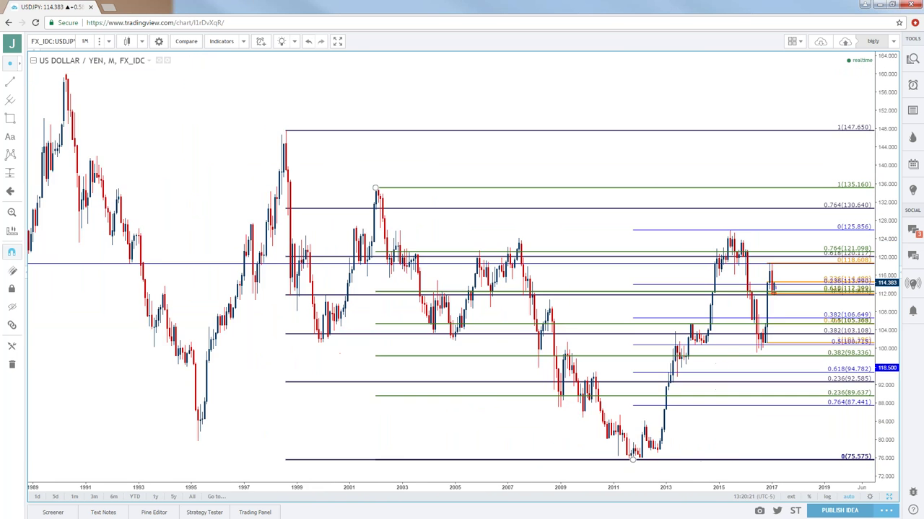
Step: Put USD/JPY on daily candles and zoom in on the recent lows above the 111.61–112.40 support box
scroll(293, 264, up, 1)
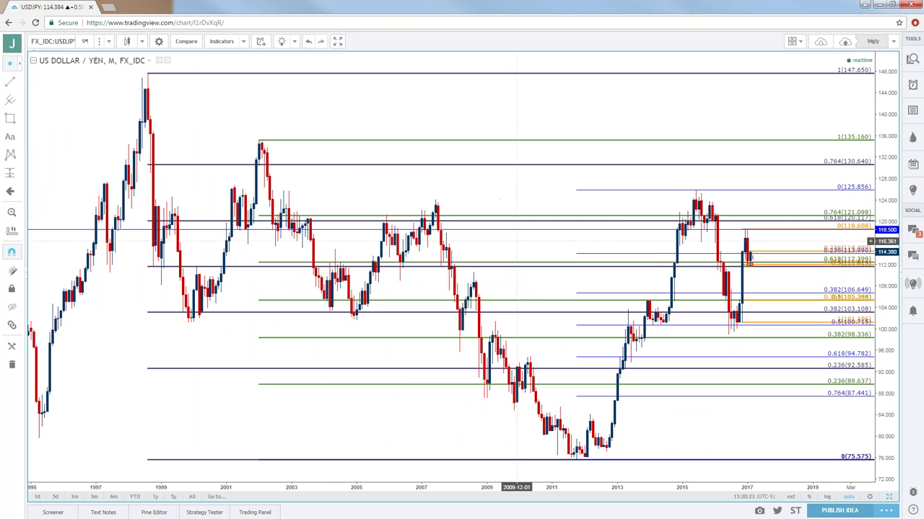
drag(534, 241, 513, 248)
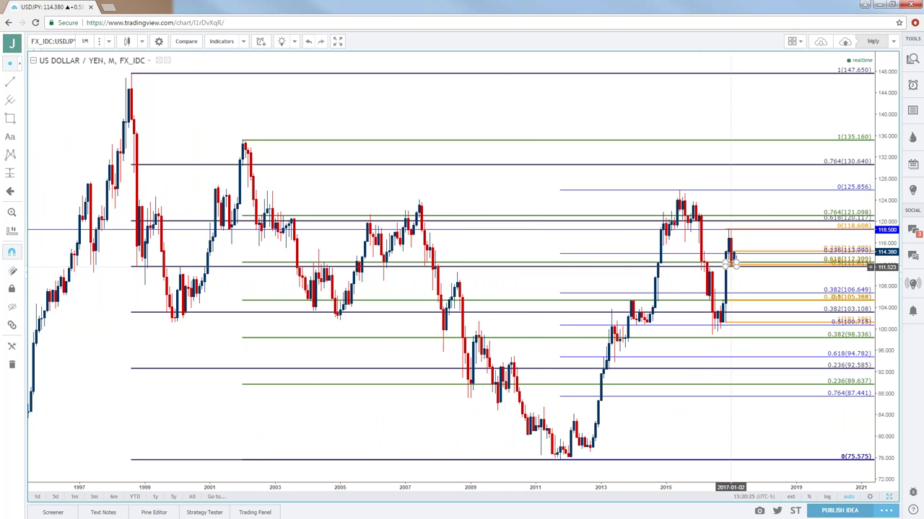
click(85, 41)
click(87, 202)
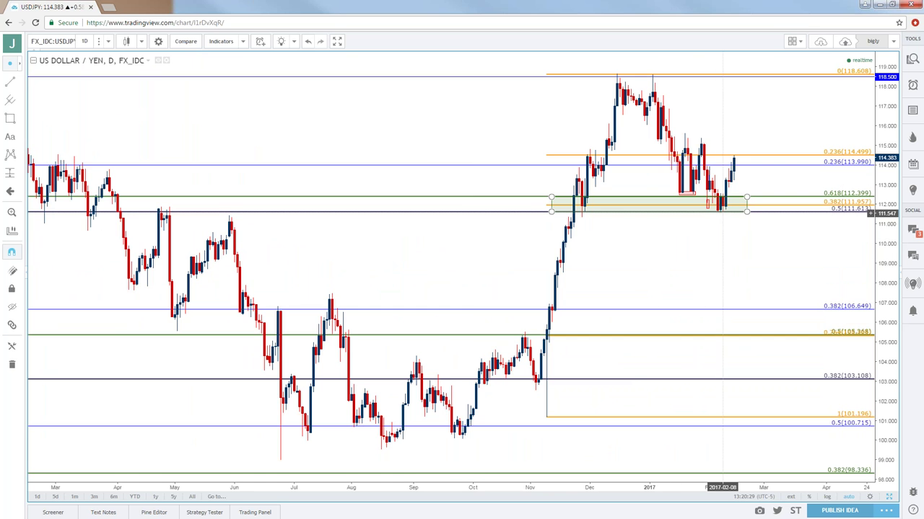
scroll(719, 218, up, 5)
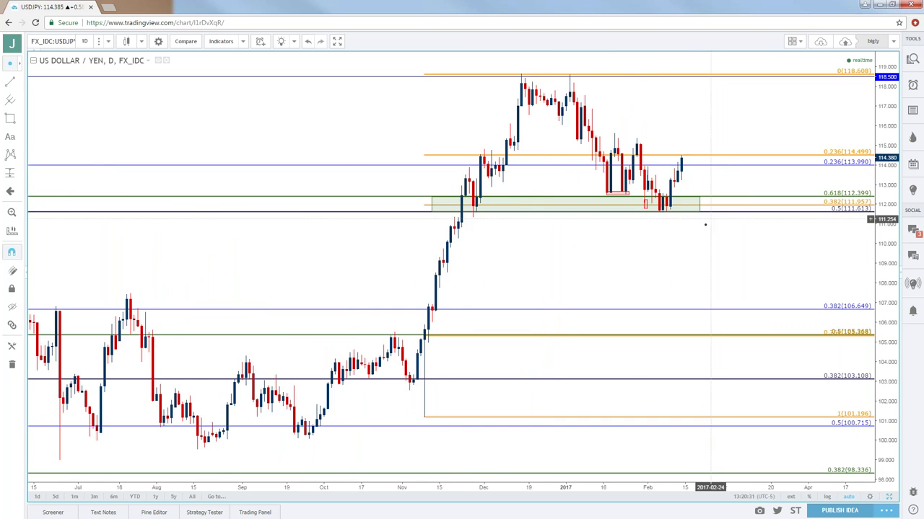
scroll(490, 319, up, 3)
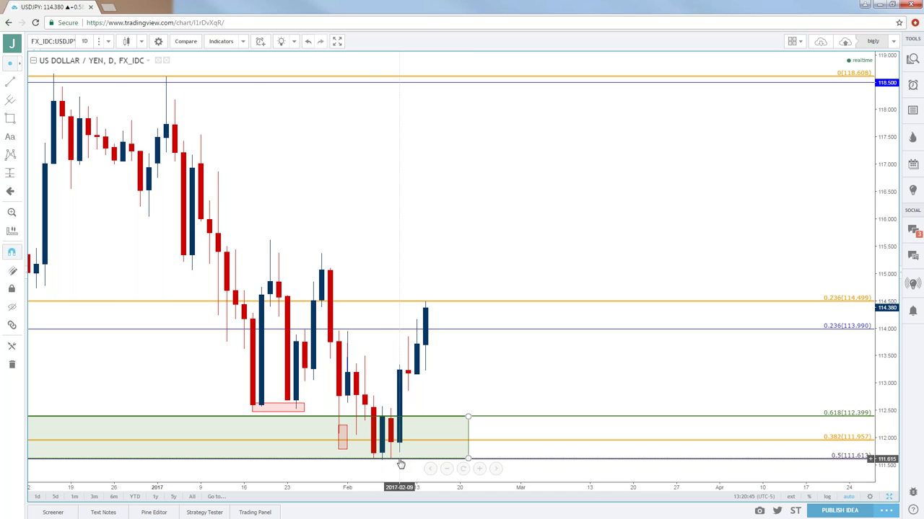
click(108, 41)
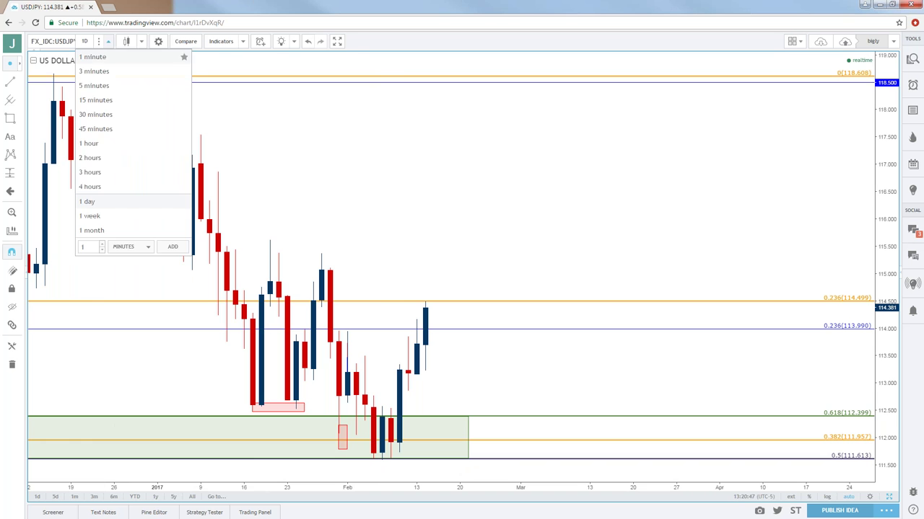
Step: Return USD/JPY to monthly candles, zoomed out to show Fibonacci levels from 147.650 down to 75.575
click(94, 230)
scroll(295, 264, down, 5)
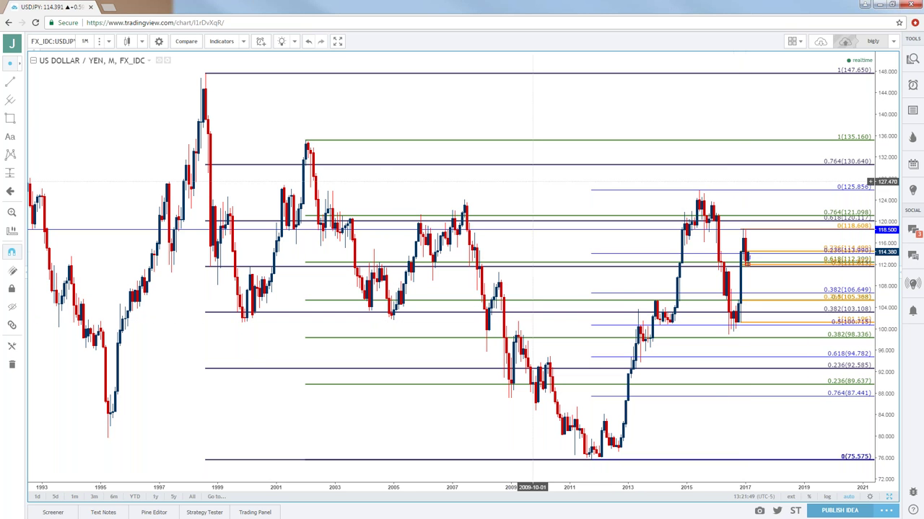
Step: Change USD/JPY to daily, then 4-hour candles, zoomed on the mid-December to February bars
click(85, 41)
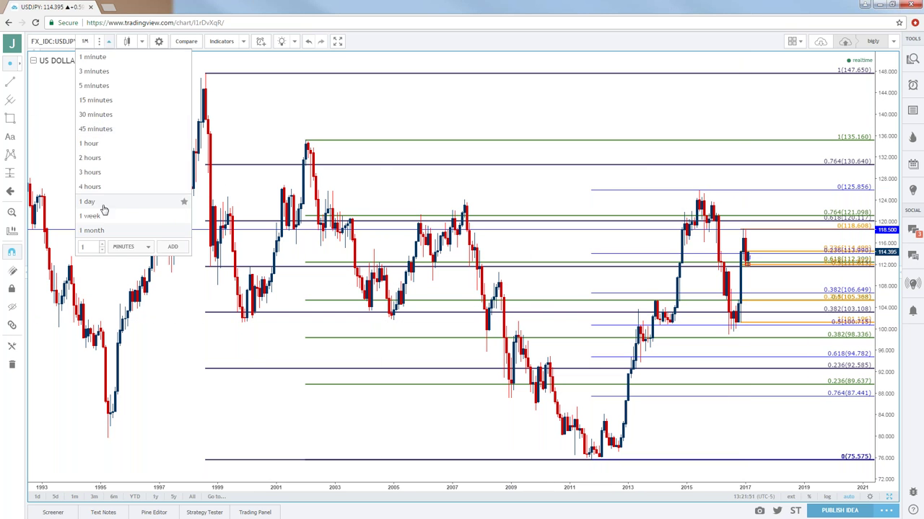
click(93, 200)
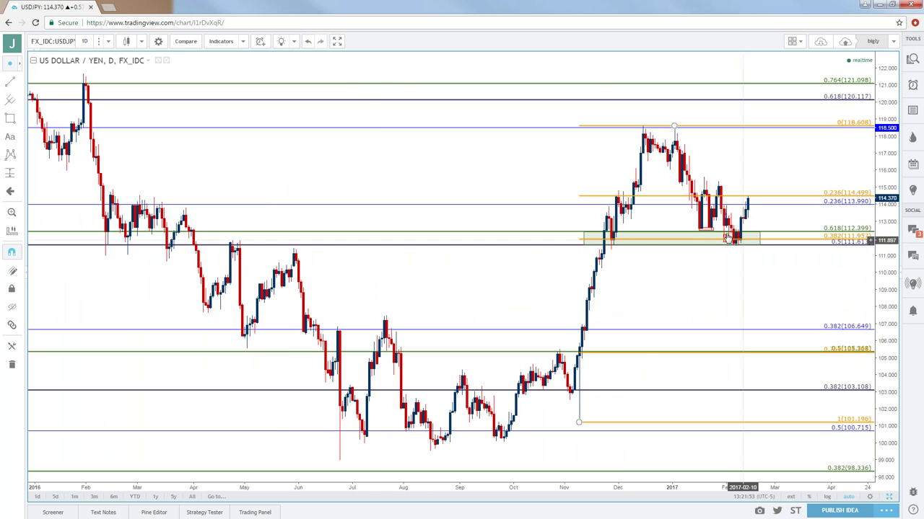
click(84, 41)
click(95, 186)
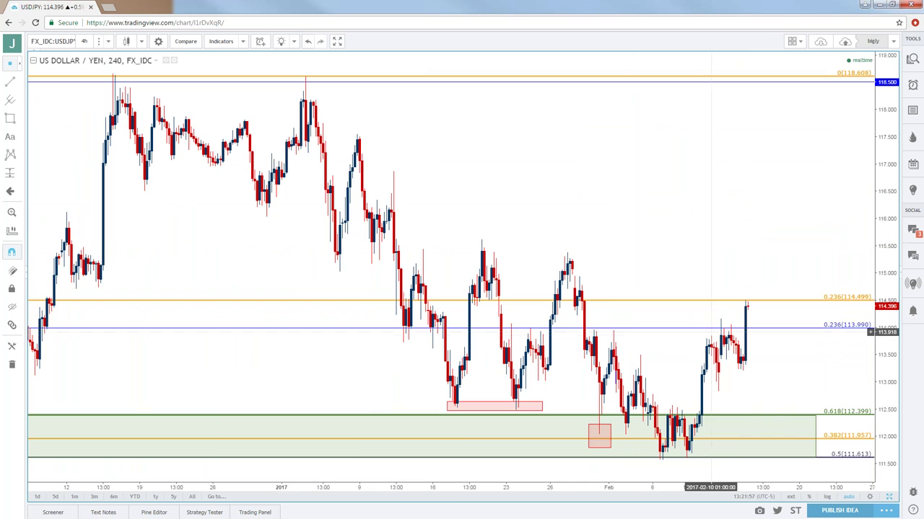
scroll(720, 328, down, 2)
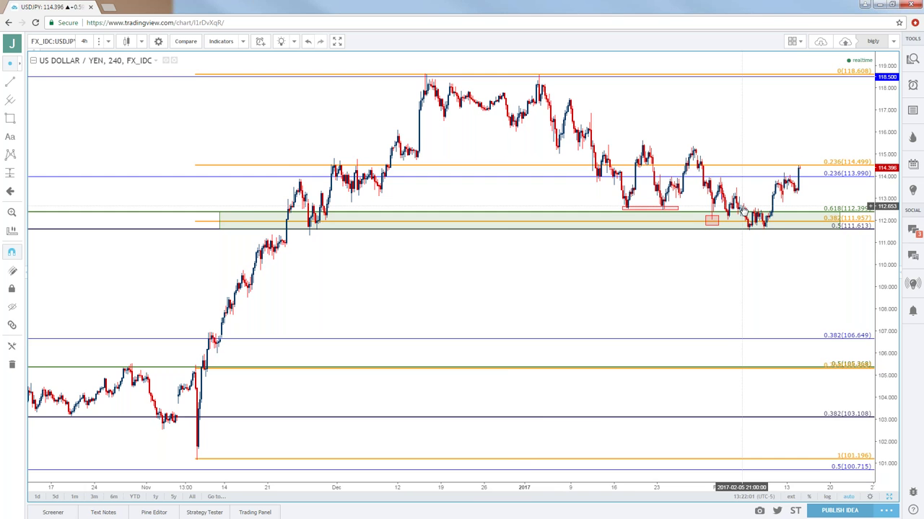
scroll(742, 207, up, 3)
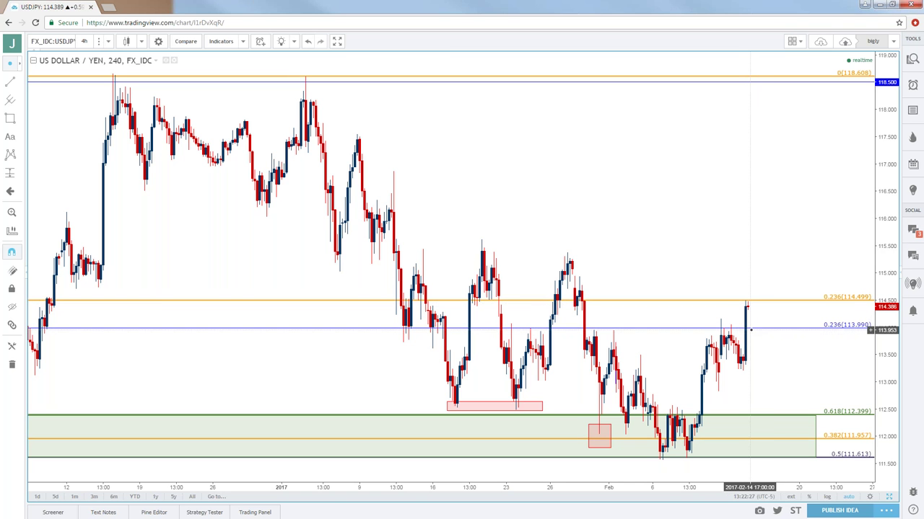
Step: Switch USD/JPY to hourly candles, shifted slightly toward the latest bars
click(85, 41)
click(96, 144)
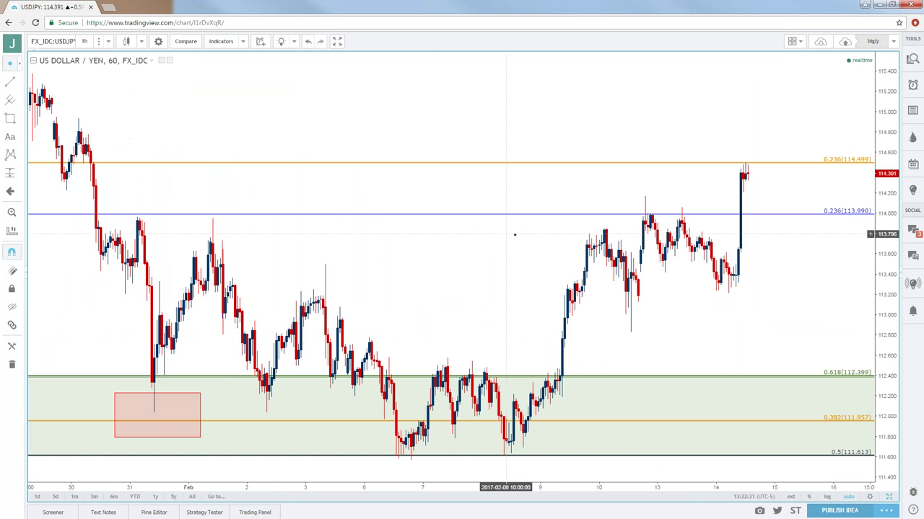
drag(796, 235, 782, 239)
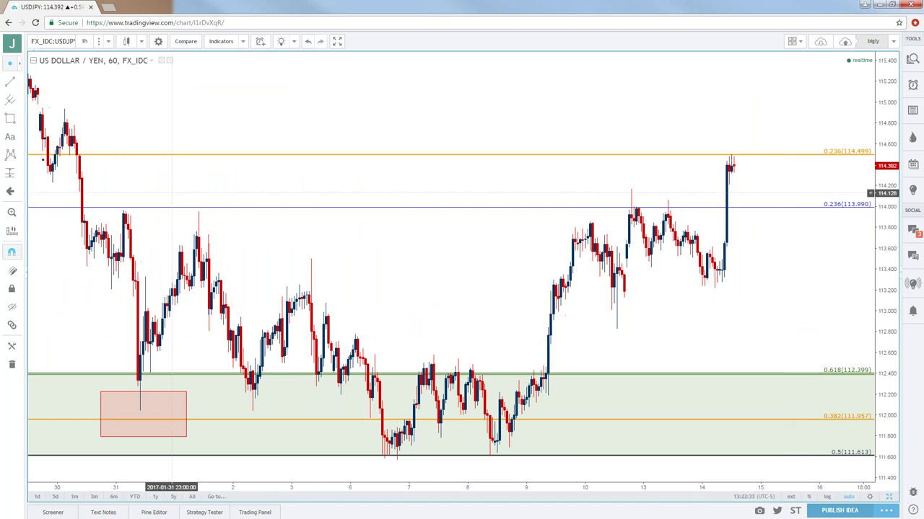
Step: Draw red rectangles around the 10 Feb and 14 Feb lows, lowering the second box's top edge
click(22, 121)
click(46, 139)
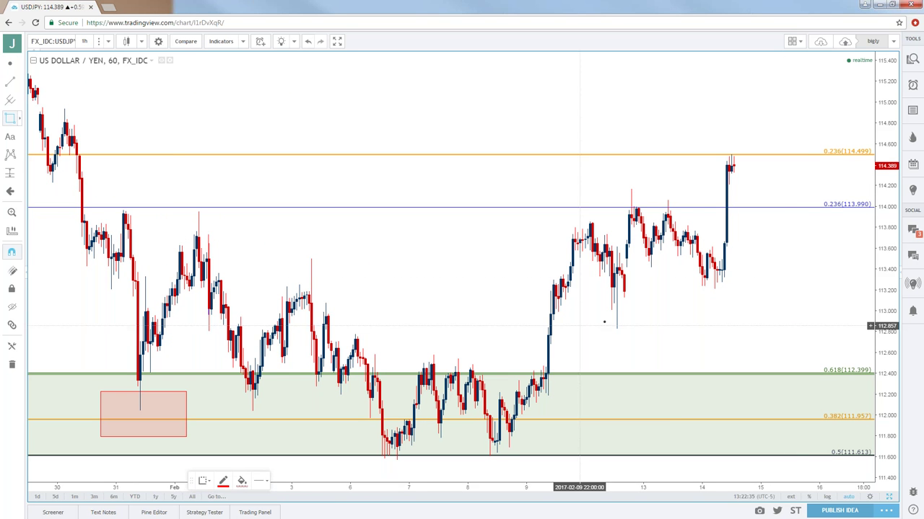
drag(603, 301, 634, 337)
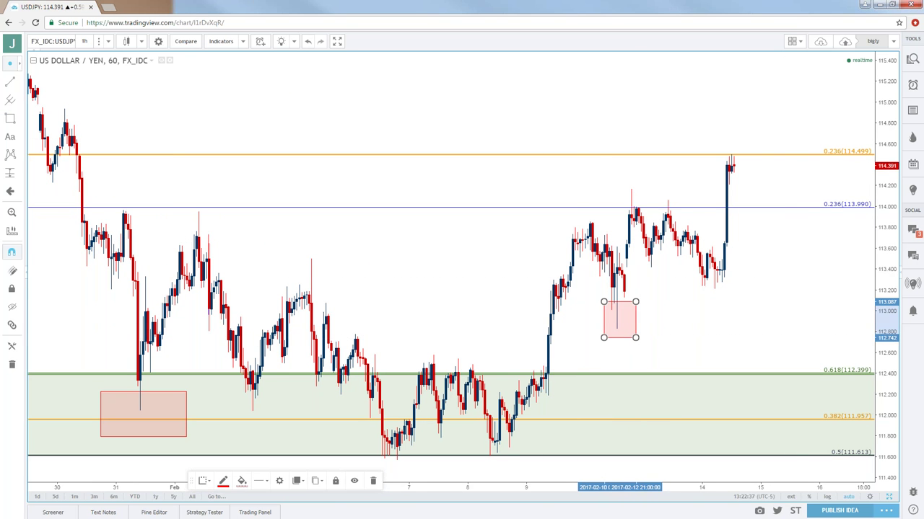
drag(693, 258, 731, 297)
drag(731, 258, 731, 268)
click(755, 262)
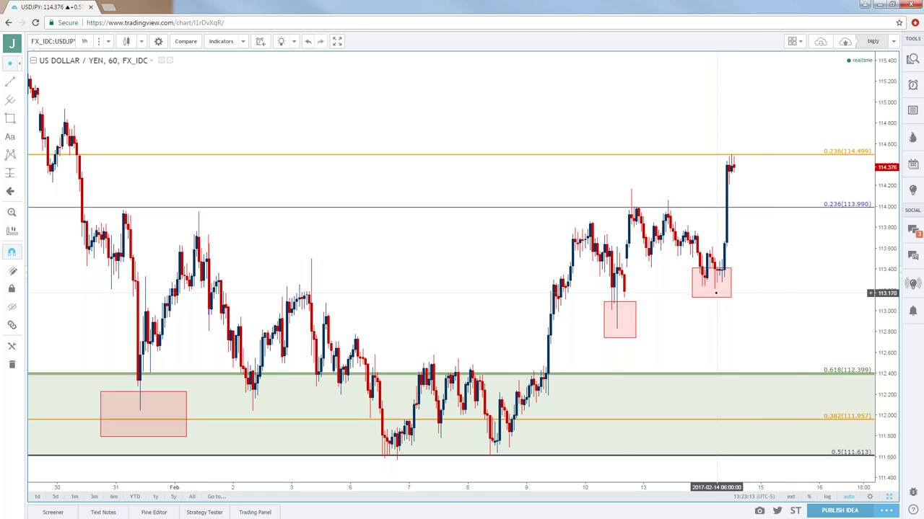
scroll(716, 293, down, 3)
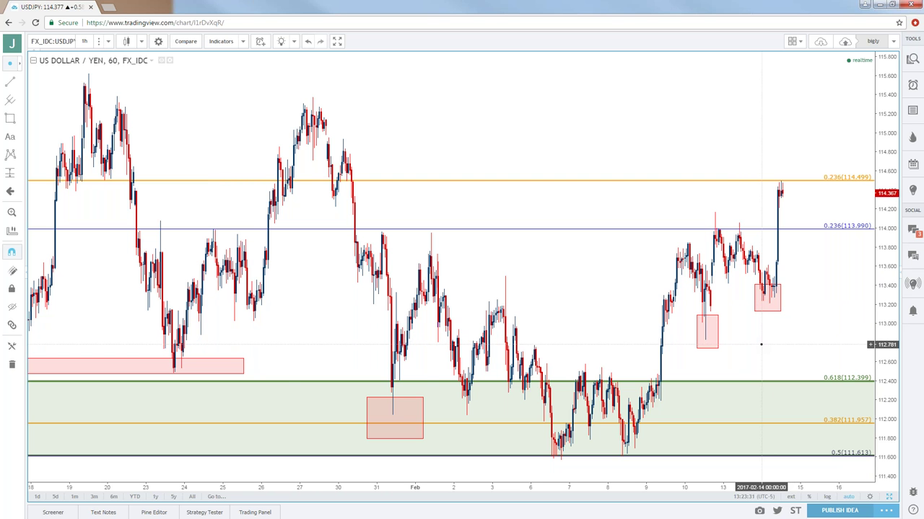
scroll(760, 335, up, 2)
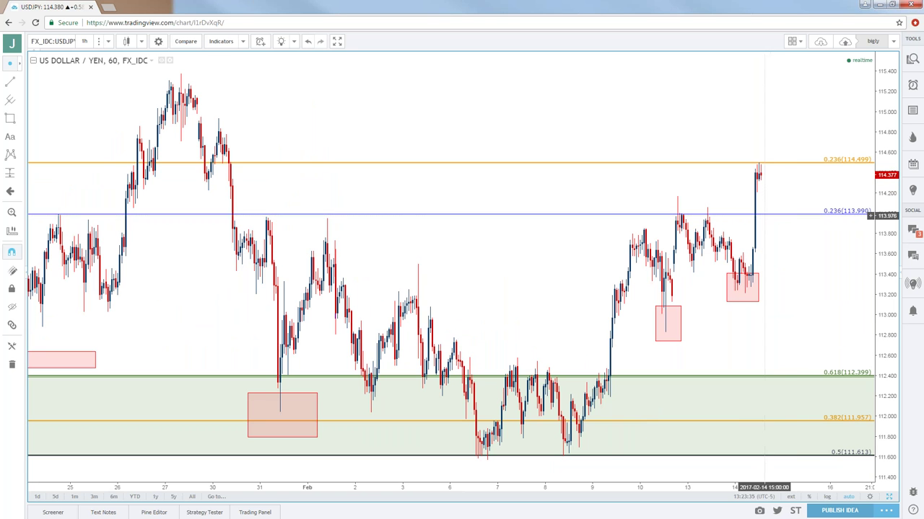
Step: Draw a red rectangle over the 113.990 level from 10 to 14 Feb, its top raised above 114.000
click(20, 118)
click(58, 138)
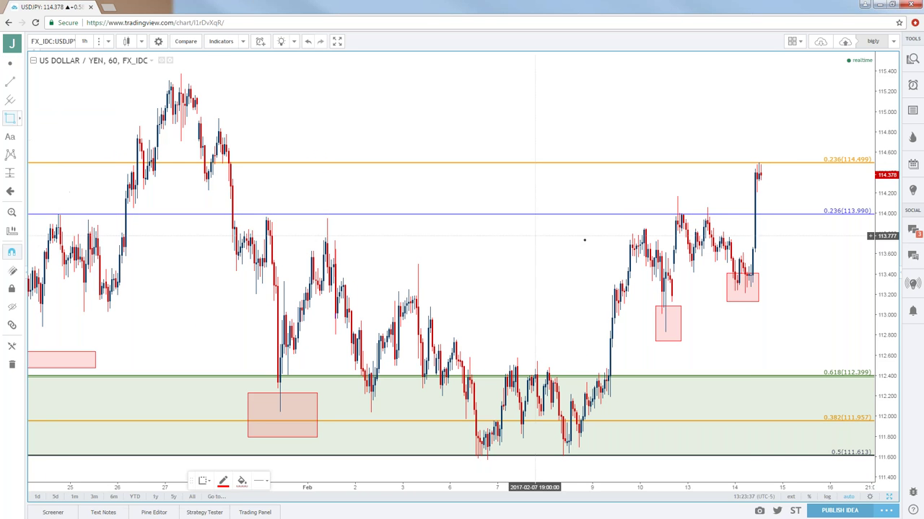
mouse_move(643, 228)
mouse_down()
mouse_move(749, 208)
mouse_move(873, 208)
mouse_up()
mouse_move(643, 208)
mouse_down()
mouse_move(641, 198)
mouse_move(641, 208)
mouse_up()
click(646, 205)
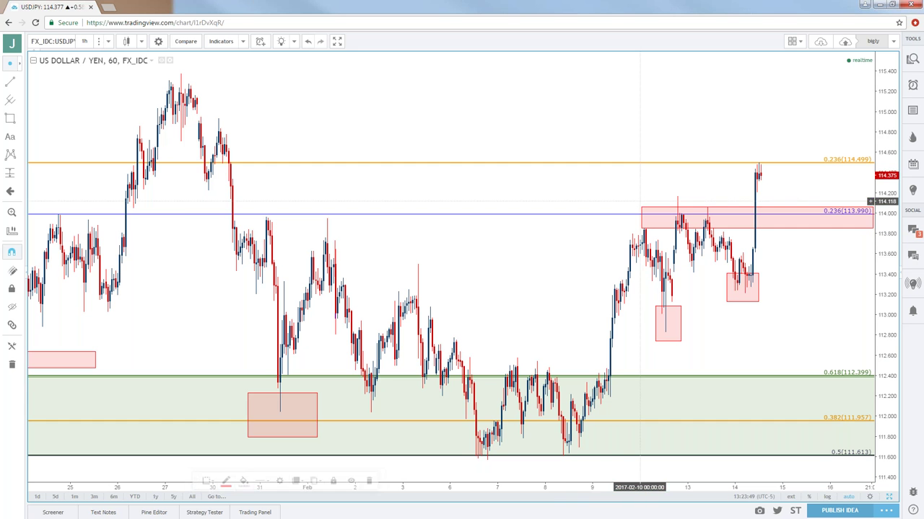
click(653, 210)
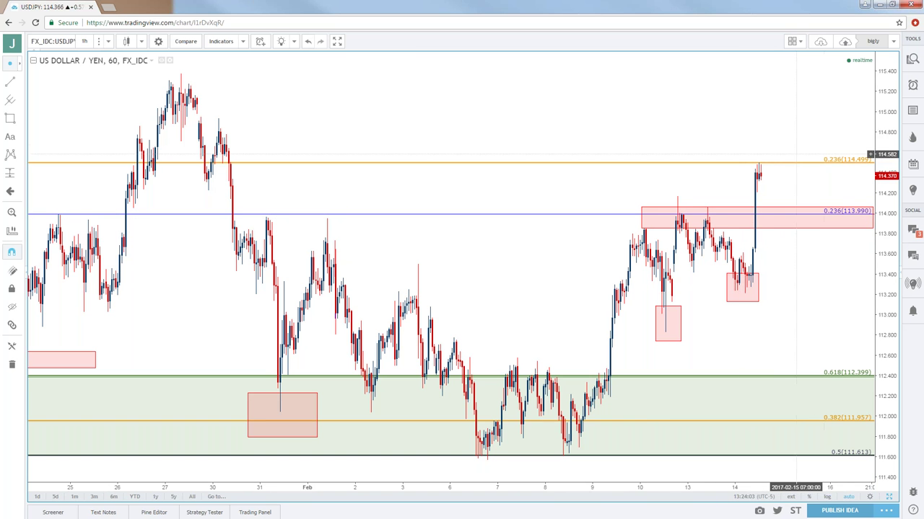
Step: Zoom out and set USD/JPY to weekly candles showing Fibonacci levels 135.160 to 75.575
scroll(781, 153, down, 3)
scroll(782, 152, down, 2)
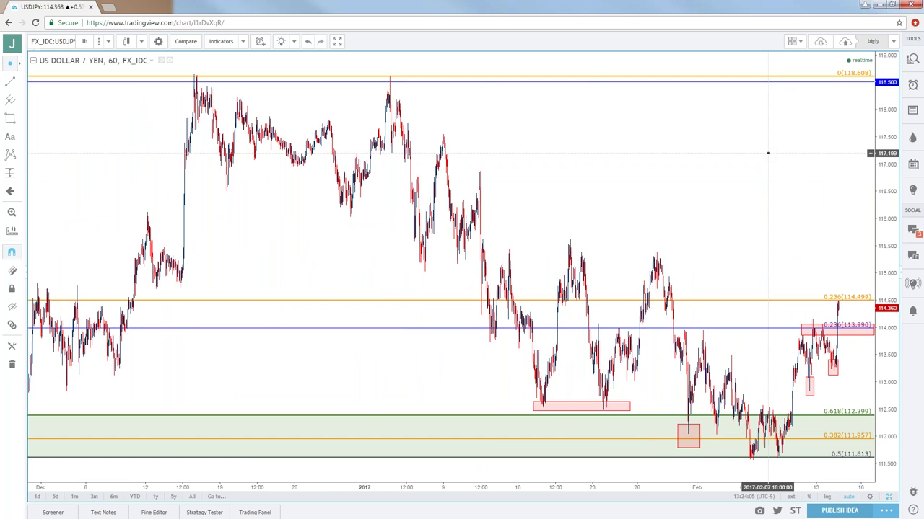
scroll(759, 148, down, 3)
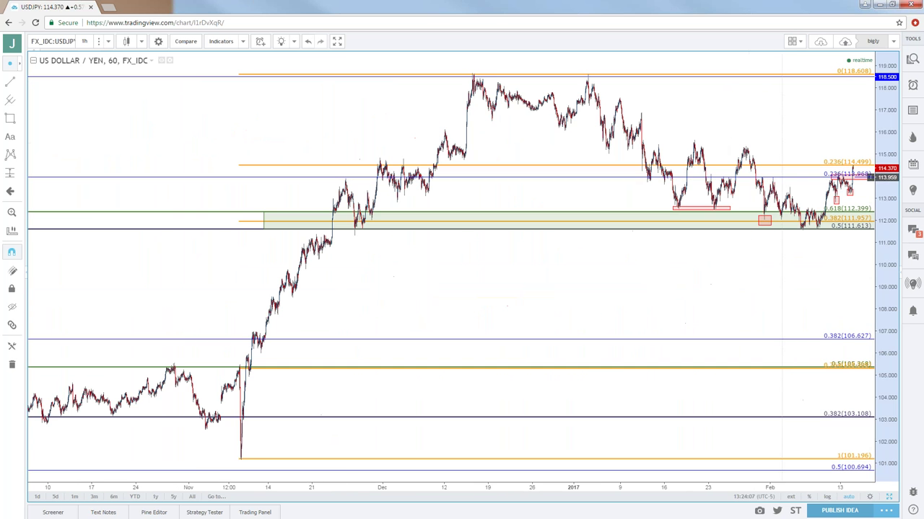
scroll(793, 148, down, 1)
scroll(775, 147, up, 1)
drag(786, 142, 682, 139)
click(88, 41)
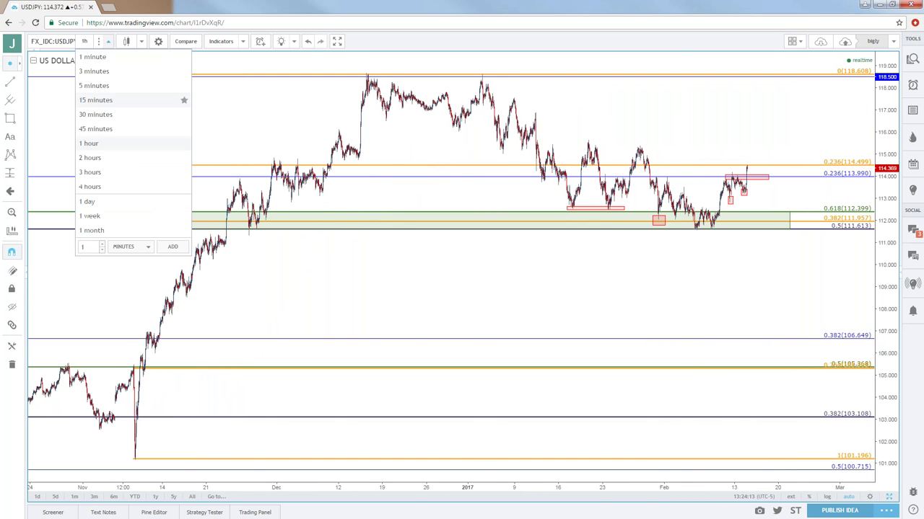
click(107, 220)
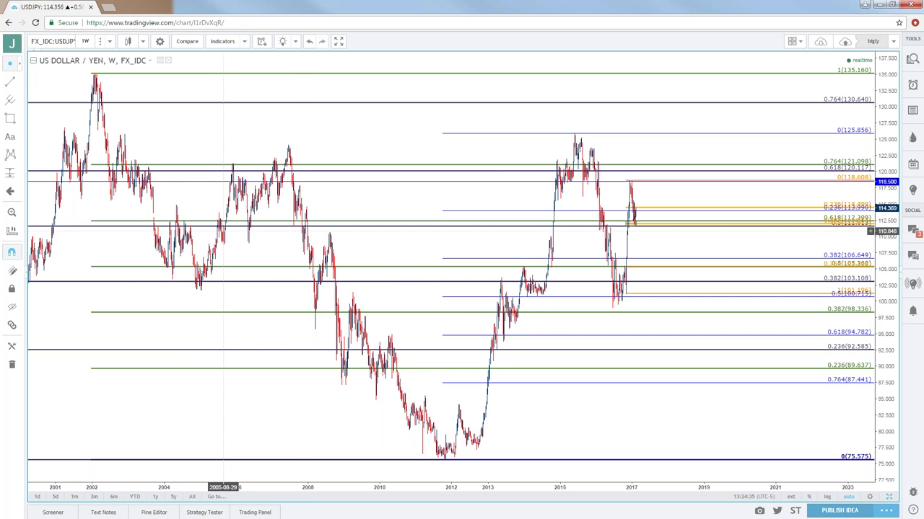
scroll(298, 236, up, 4)
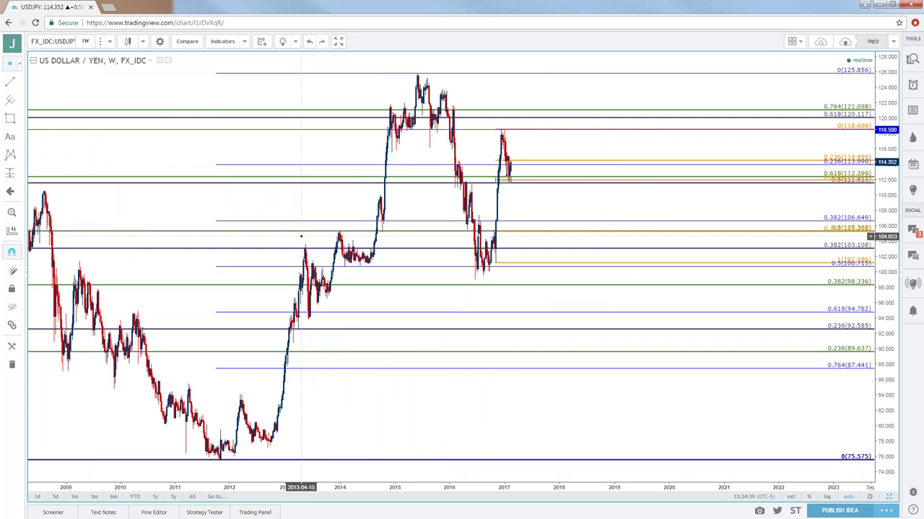
drag(301, 236, 453, 246)
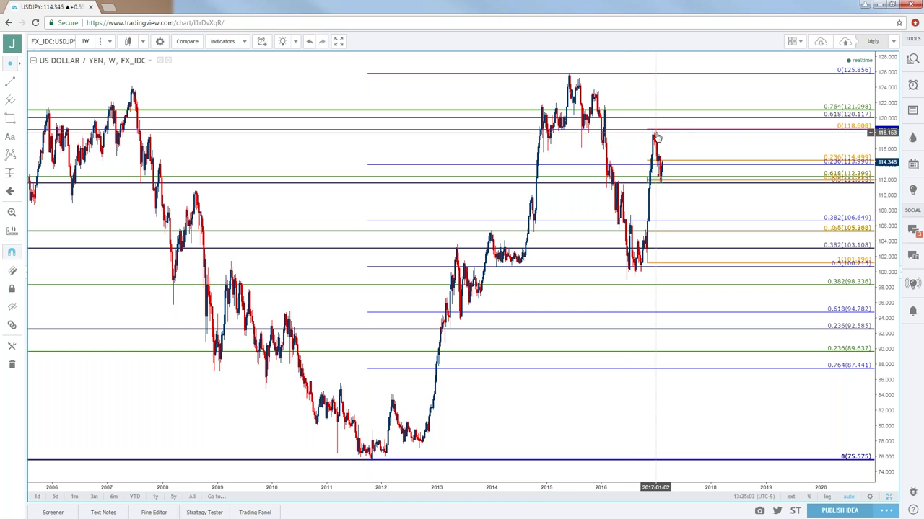
click(659, 178)
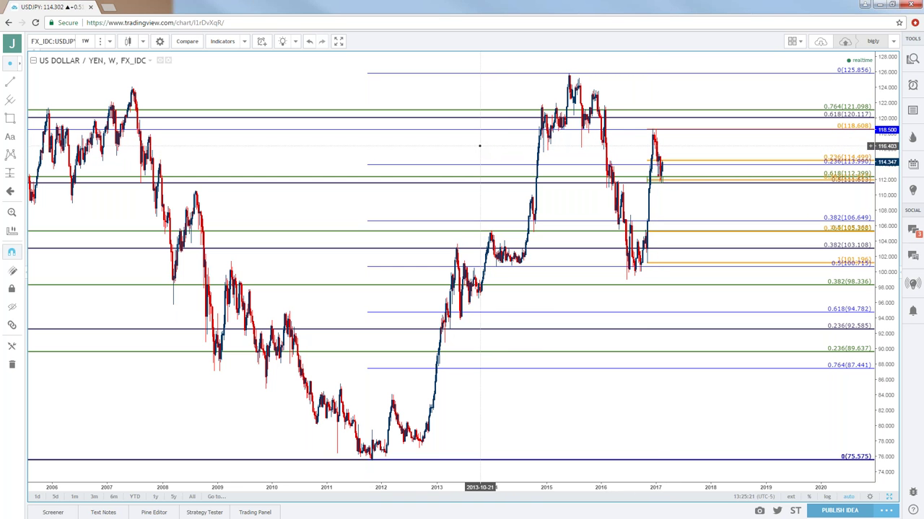
scroll(470, 142, up, 3)
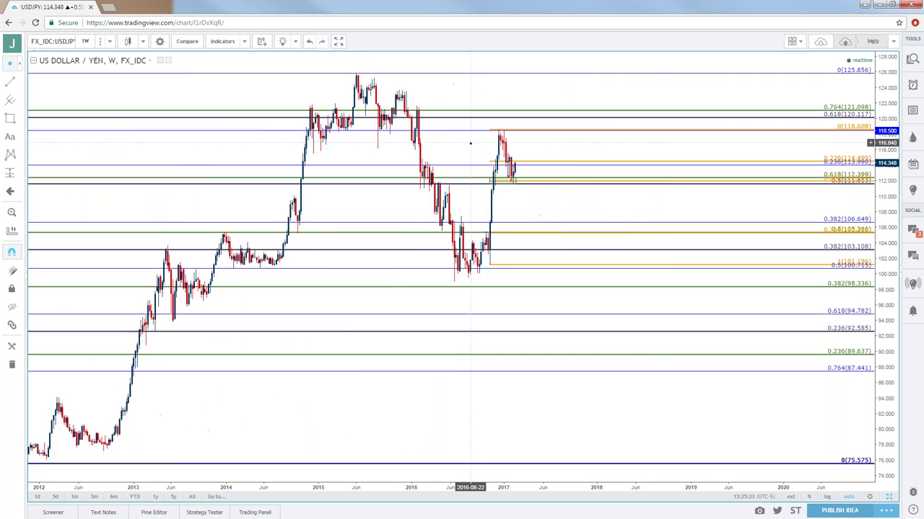
scroll(674, 110, up, 1)
scroll(673, 110, left, 4)
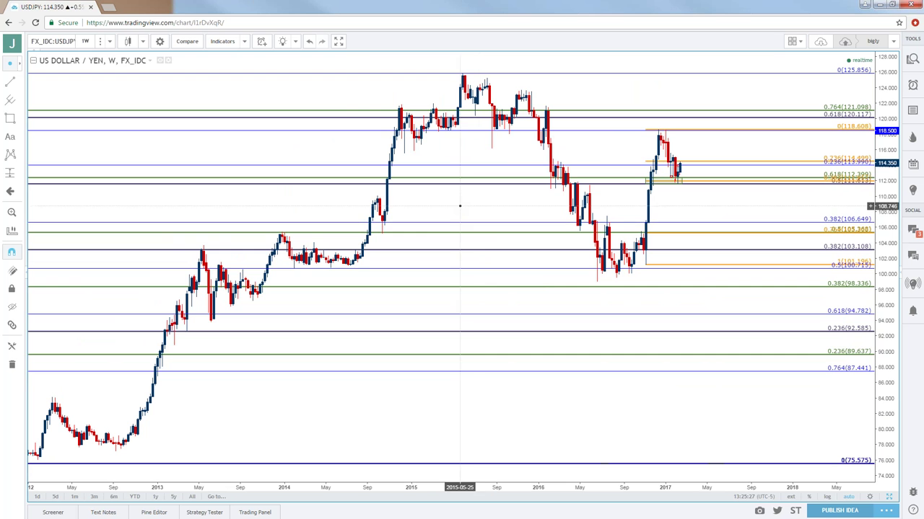
Step: Load the EURUSD chart using the EURO / US DOLLAR symbol from FX_IDC
click(51, 41)
text(EURUSD)
key(Return)
click(62, 40)
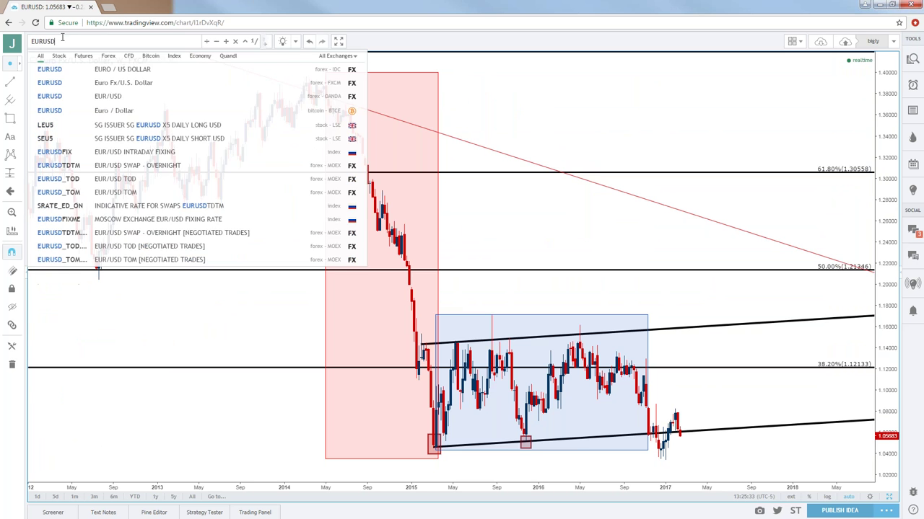
click(120, 70)
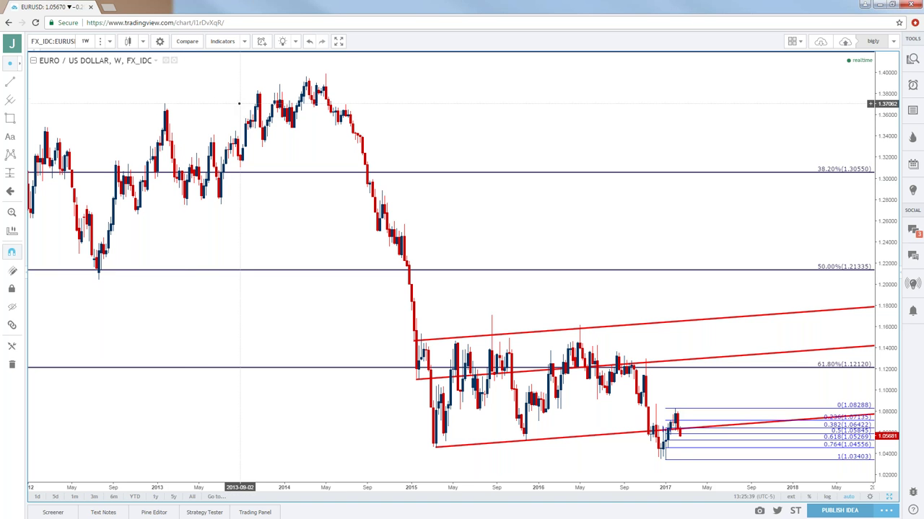
Step: Set EUR/USD to monthly candles, showing Fibonacci levels from 1.60380 down to 0.82290
scroll(240, 103, down, 3)
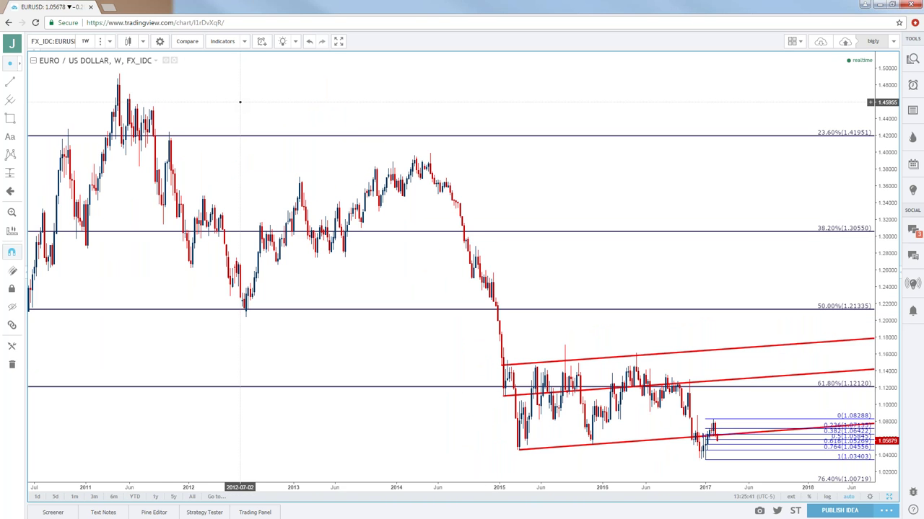
scroll(241, 103, down, 3)
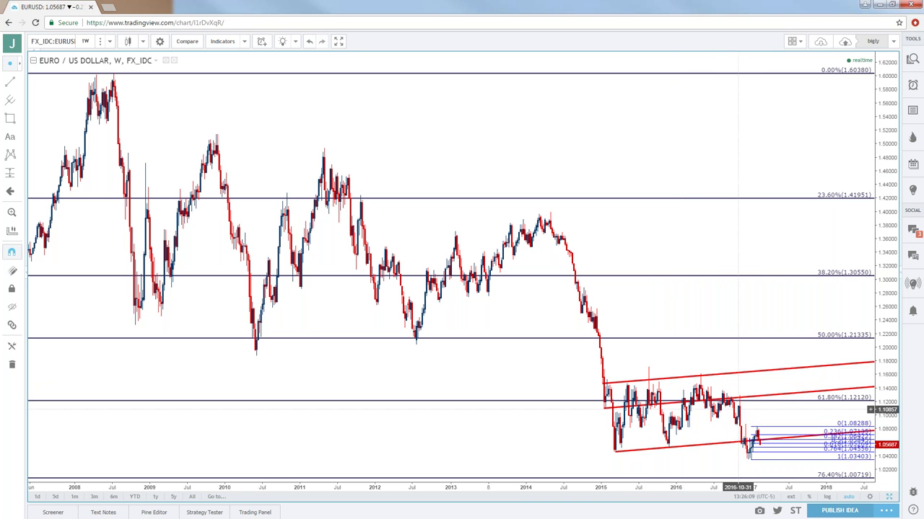
scroll(739, 413, up, 5)
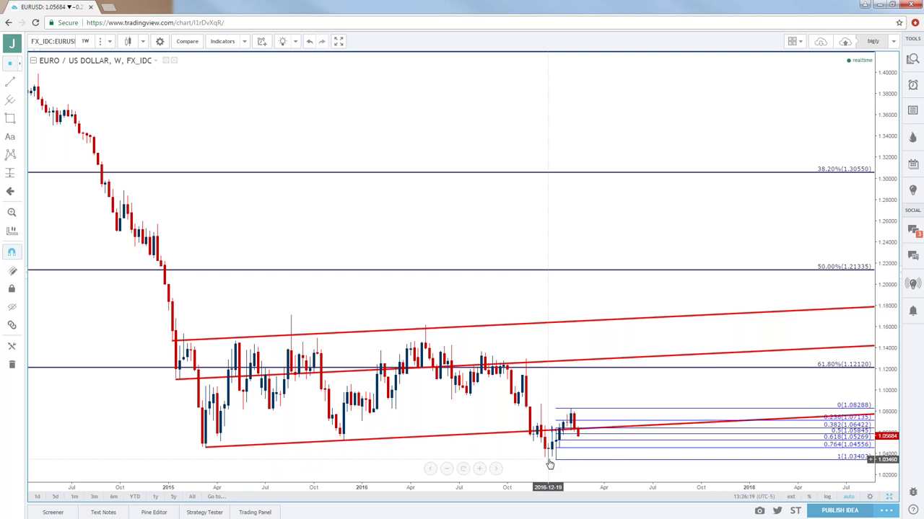
scroll(548, 464, down, 5)
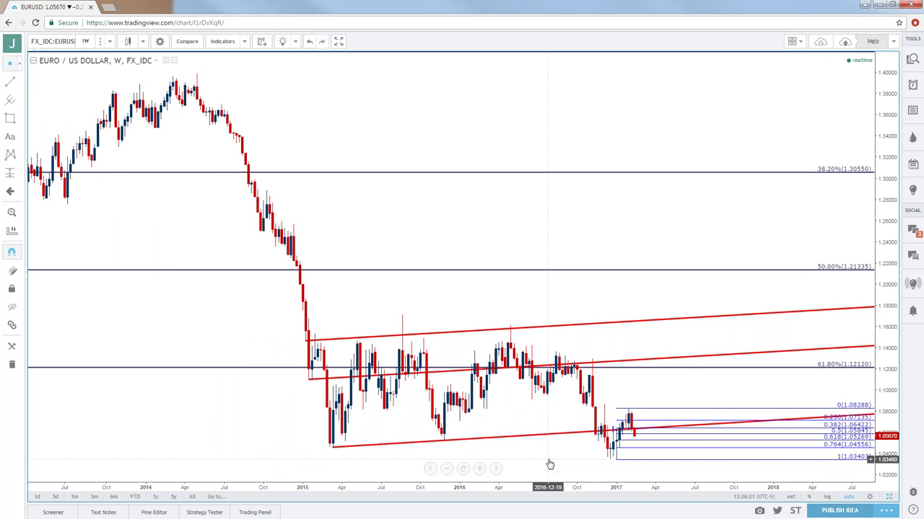
click(109, 41)
click(174, 230)
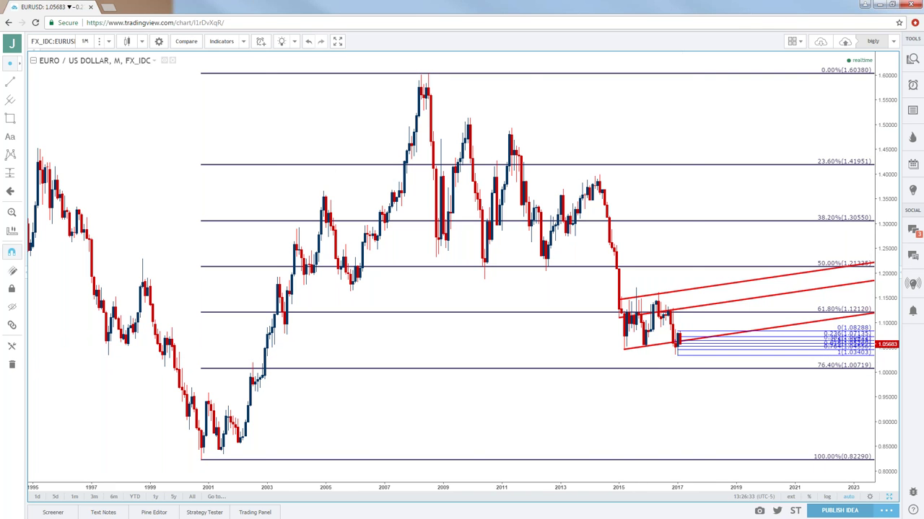
click(86, 41)
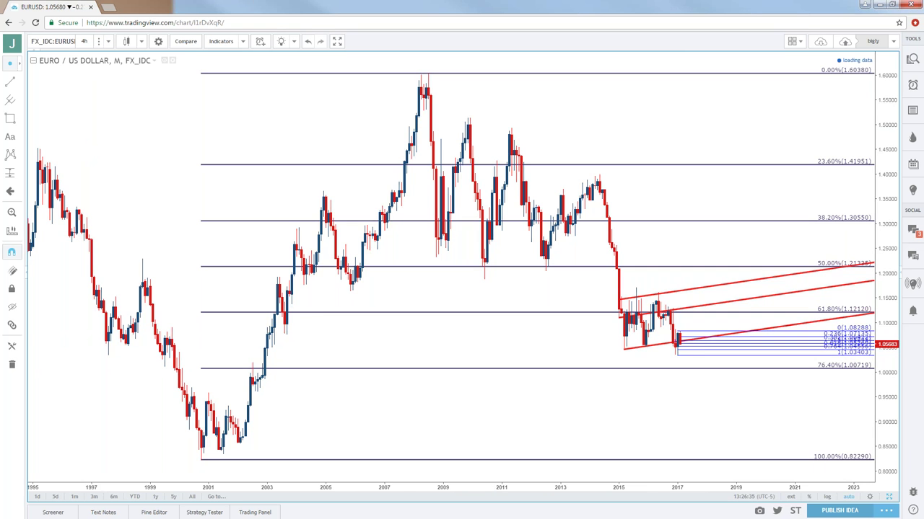
Step: Put EUR/USD on 4-hour candles, panned and zoomed to the 1.08288–1.03403 Fibonacci levels
click(104, 188)
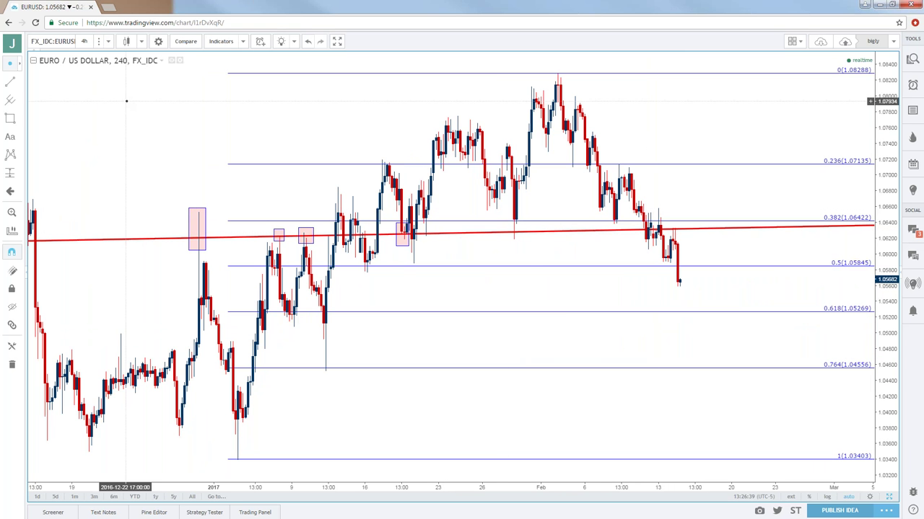
scroll(127, 101, down, 5)
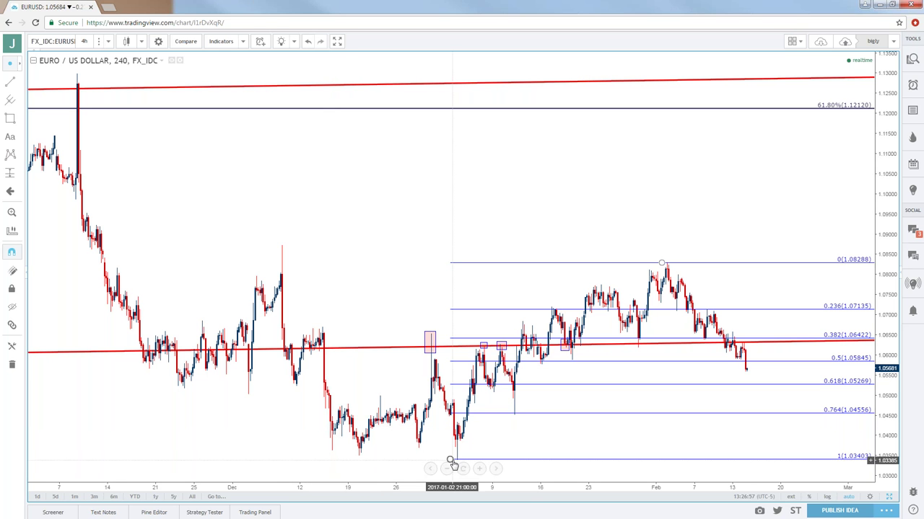
drag(421, 456, 352, 430)
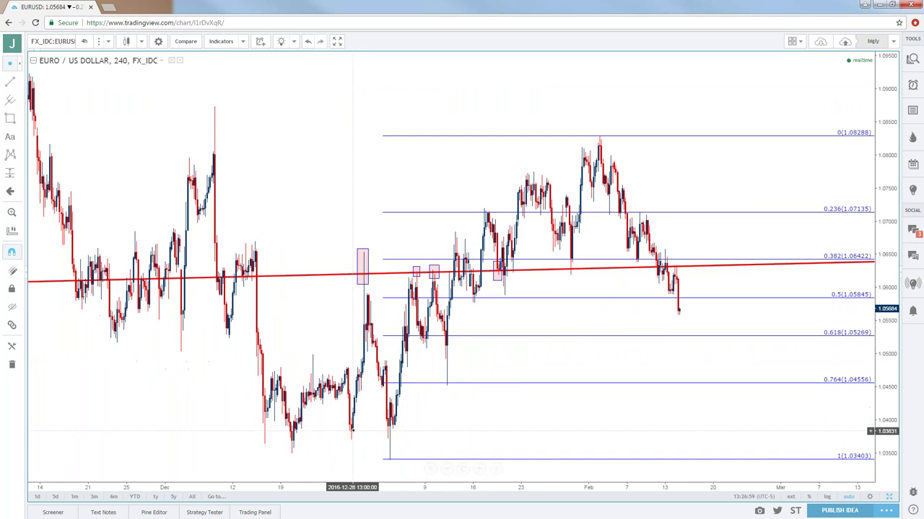
scroll(354, 429, down, 1)
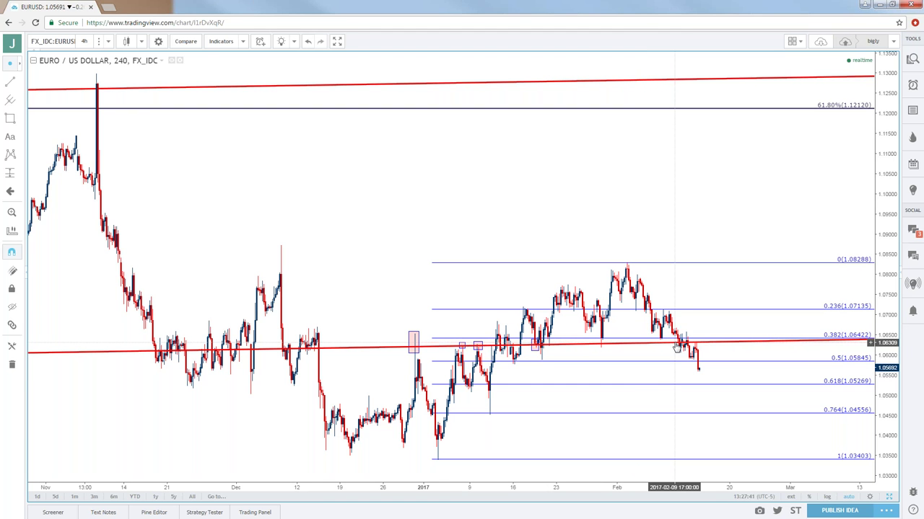
scroll(676, 346, up, 5)
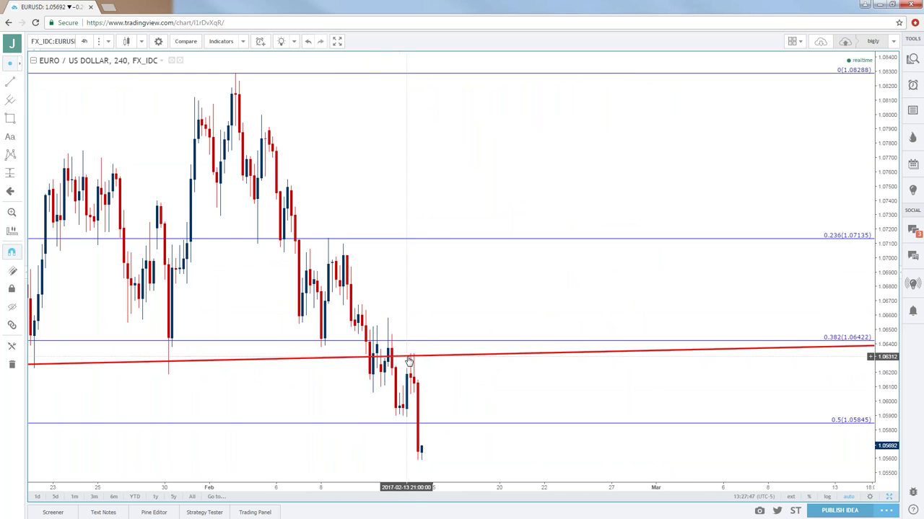
scroll(410, 359, down, 5)
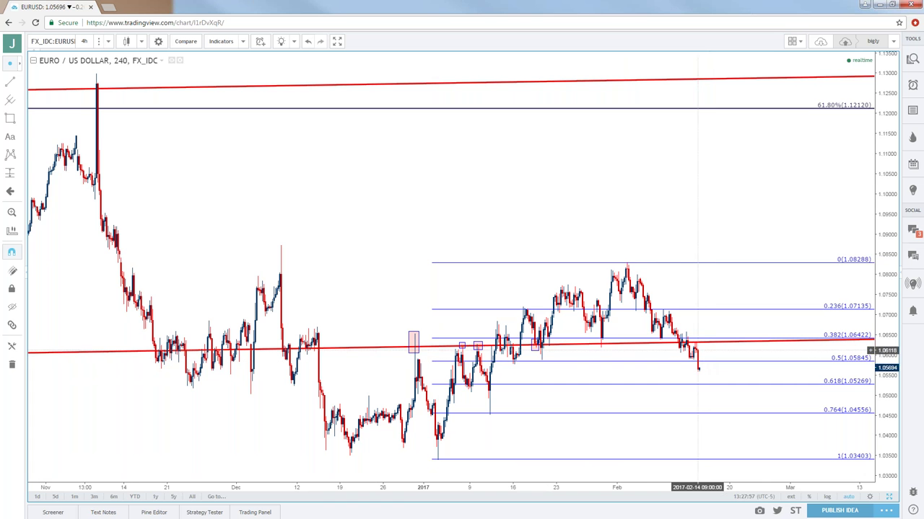
click(86, 43)
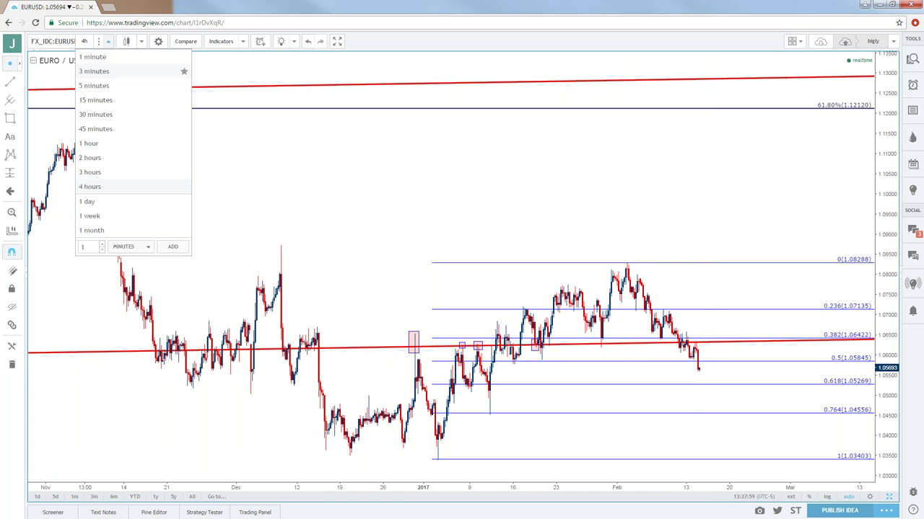
Step: Switch EUR/USD to 1-hour candles, zoomed on the bars from February 6 onward
click(90, 146)
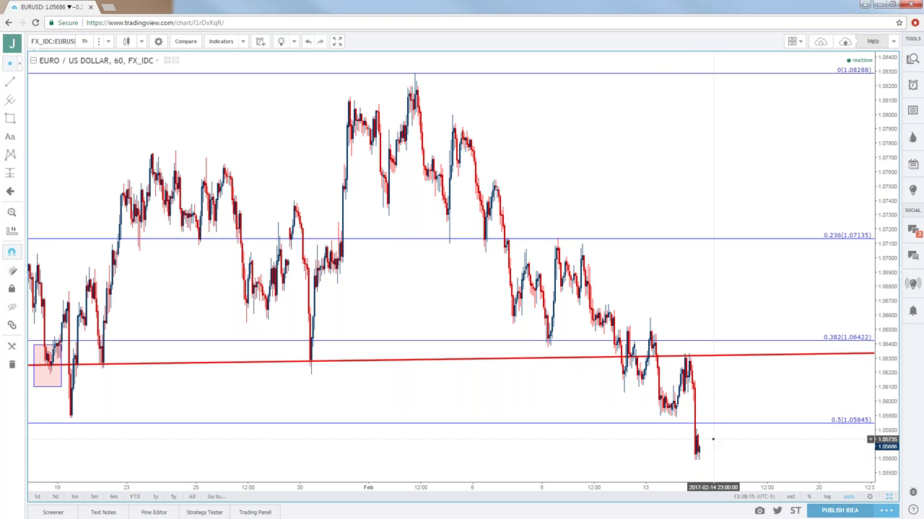
scroll(700, 442, up, 5)
scroll(676, 430, up, 2)
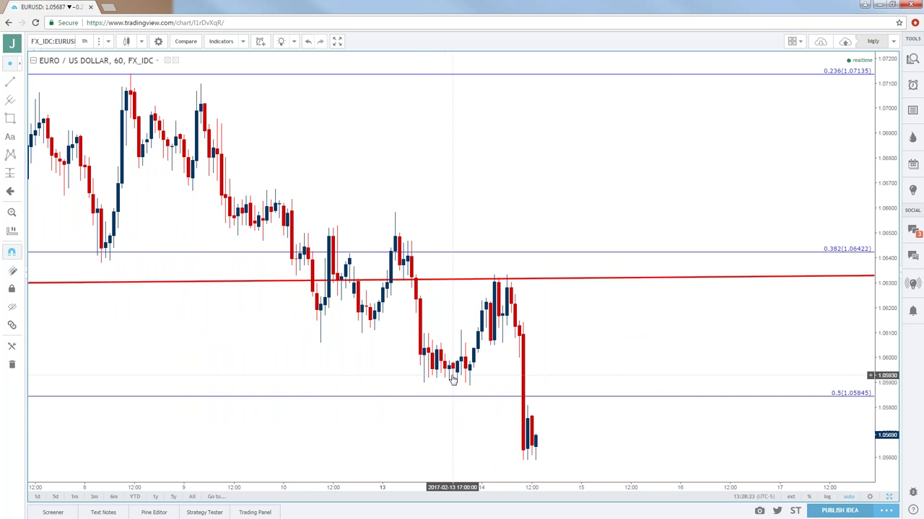
scroll(473, 375, down, 3)
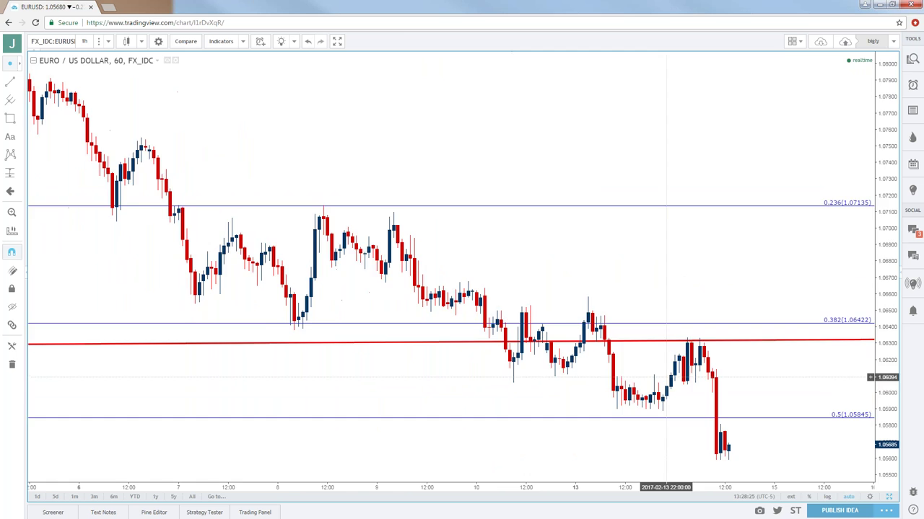
scroll(444, 350, up, 5)
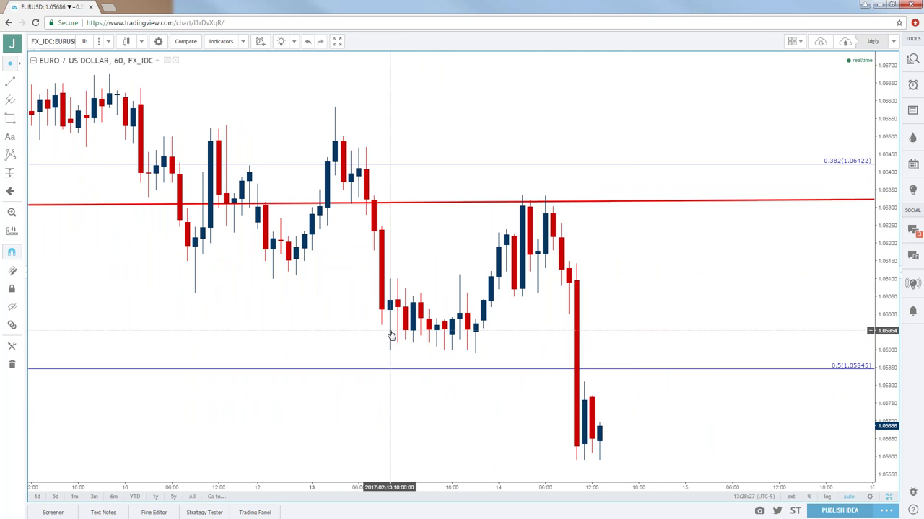
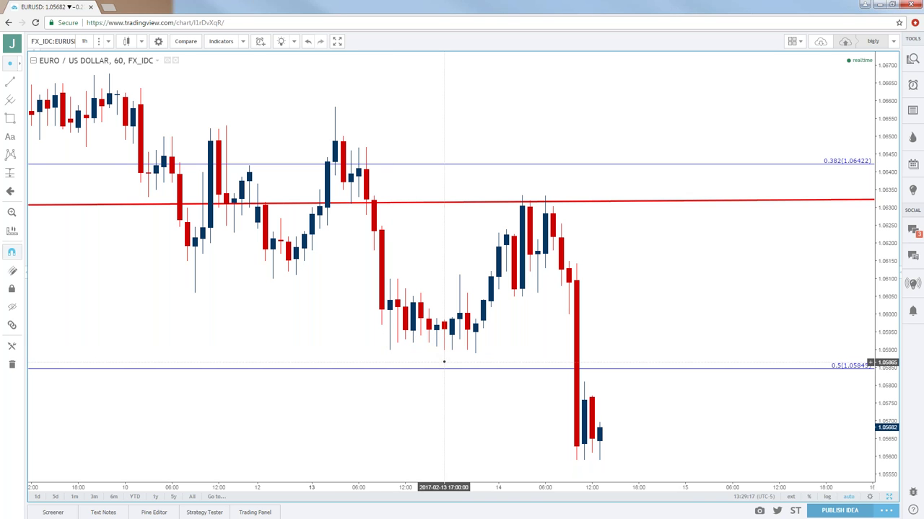
Step: Draw a pink rectangle zone over the candle lows near 1.0590, extended right past the latest candles
click(20, 119)
click(43, 140)
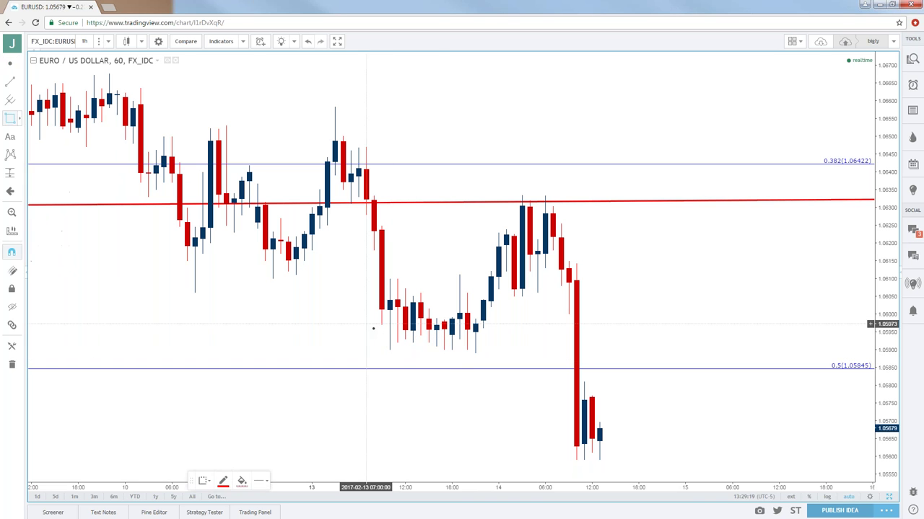
drag(373, 355, 513, 334)
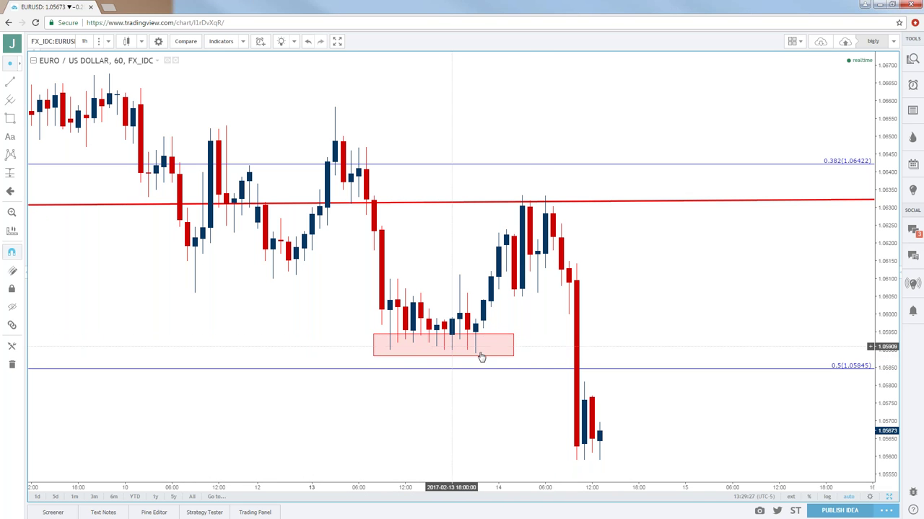
drag(512, 356, 809, 368)
click(710, 404)
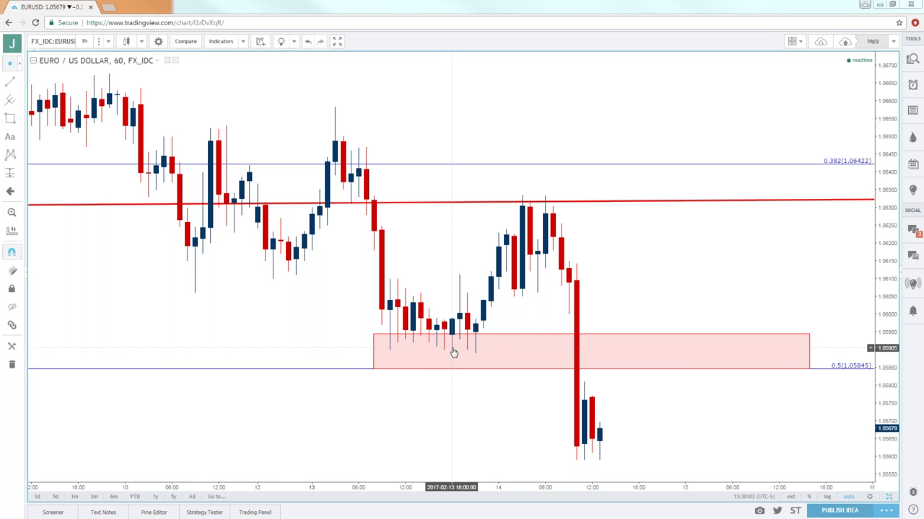
scroll(452, 351, down, 3)
scroll(453, 353, down, 5)
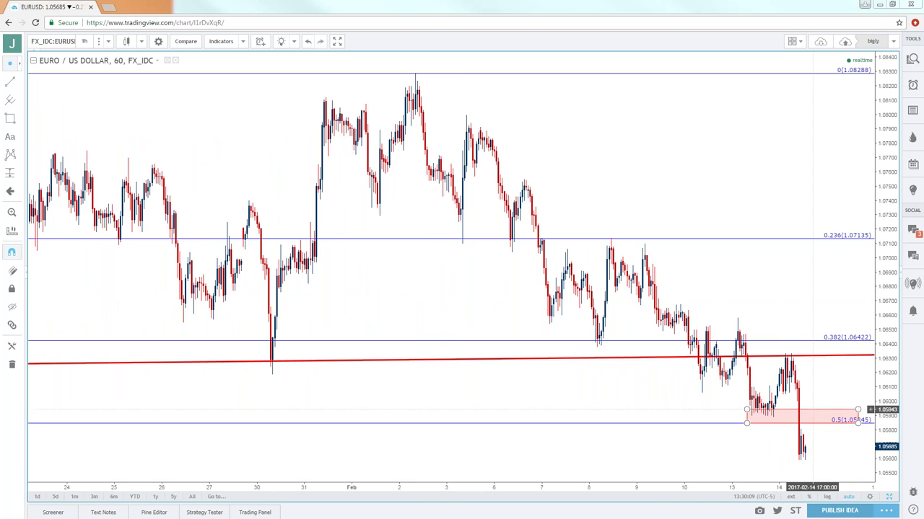
Step: Zoom out and change the chart symbol from EUR/USD to GOLD
scroll(757, 415, down, 8)
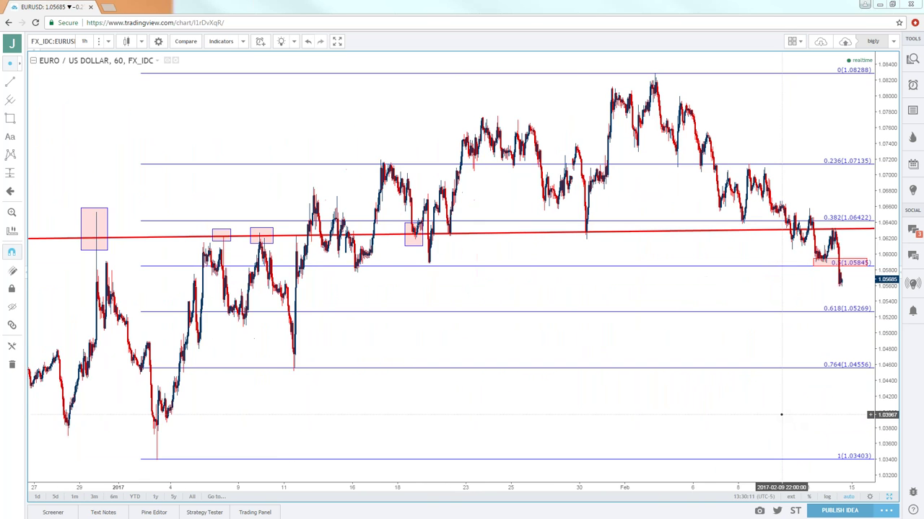
scroll(757, 415, down, 2)
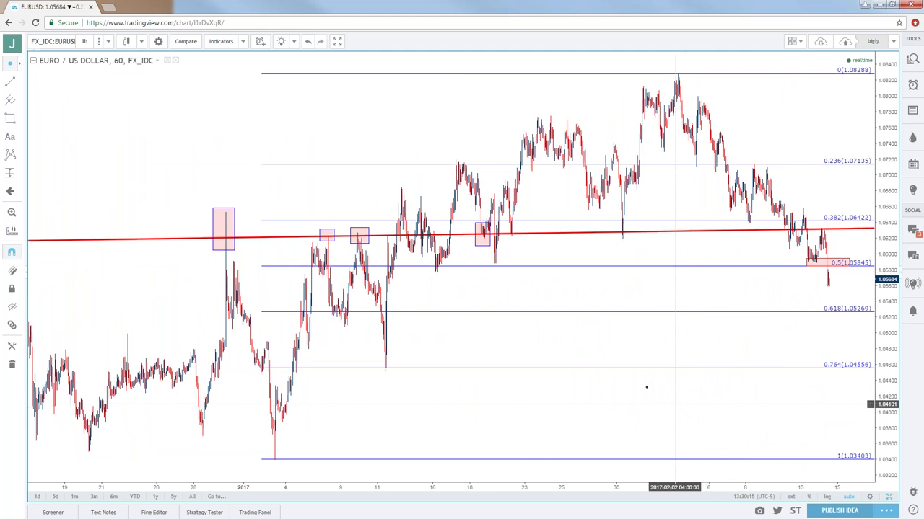
click(70, 42)
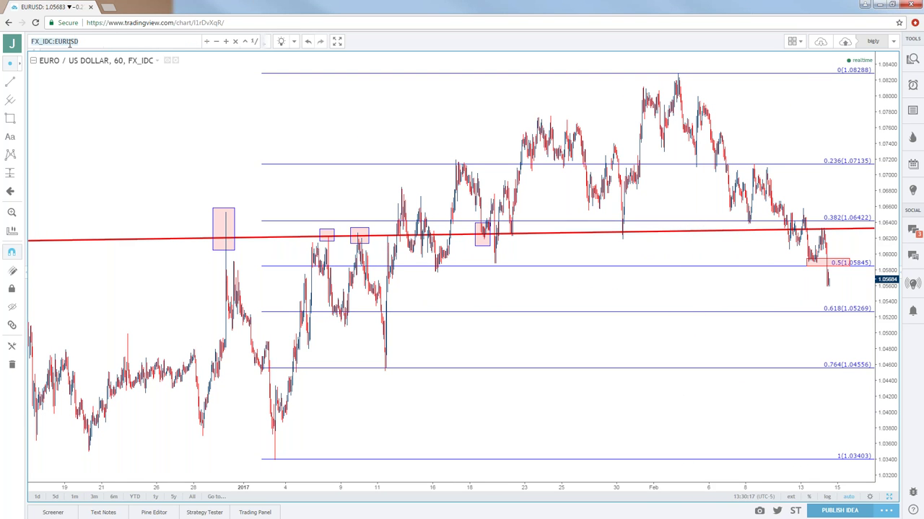
text(GOLD)
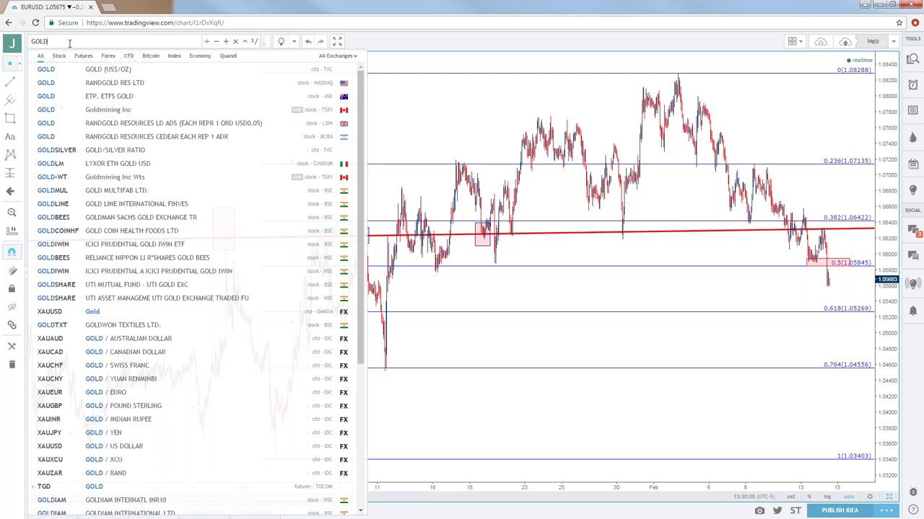
key(Return)
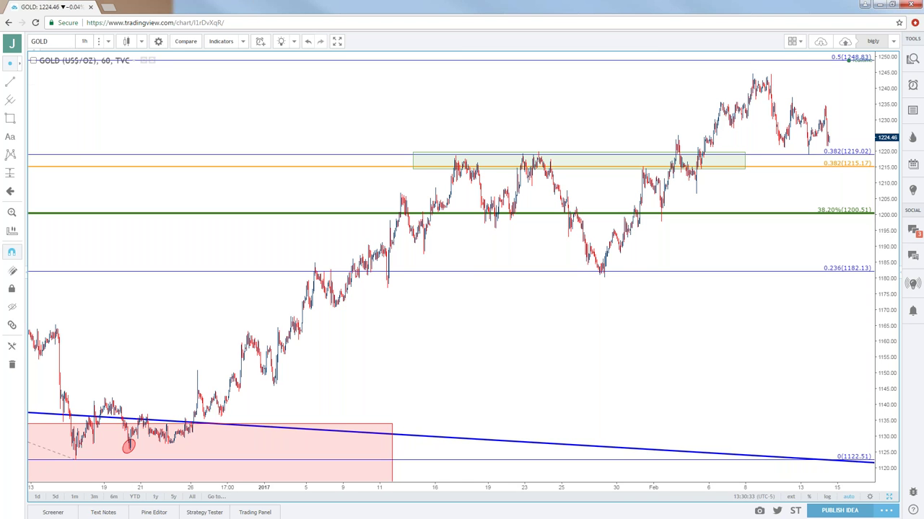
Step: Set the GOLD chart to 1-day candles and zoom to the 2016–2017 Fibonacci levels (1122.51–1375.15)
drag(344, 86, 276, 107)
scroll(294, 119, down, 3)
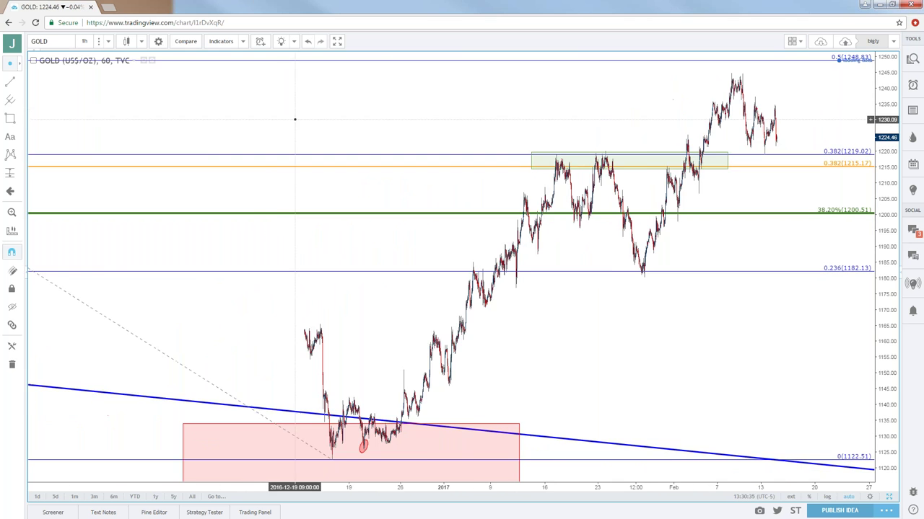
scroll(294, 119, down, 5)
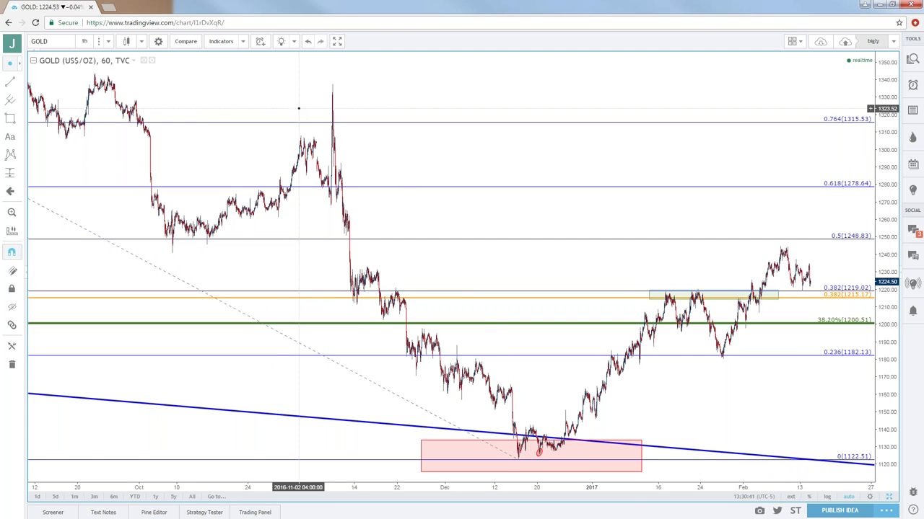
scroll(300, 107, down, 3)
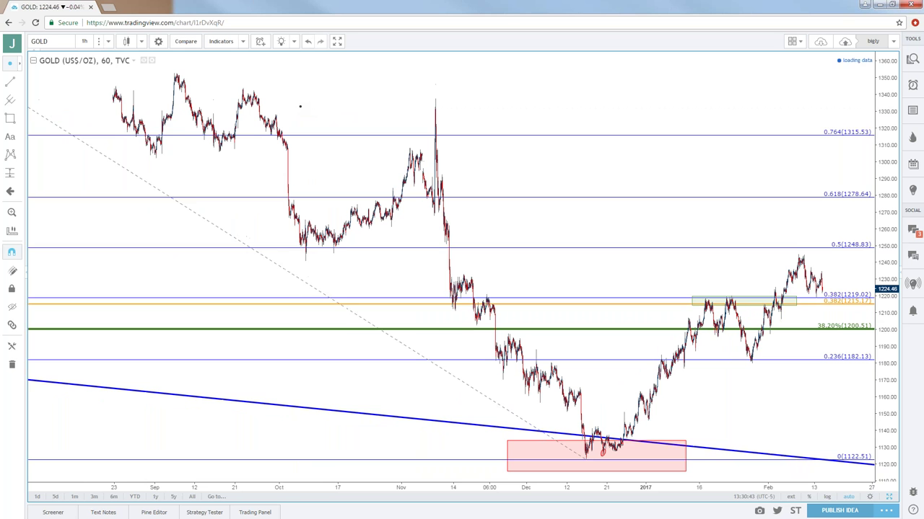
click(84, 41)
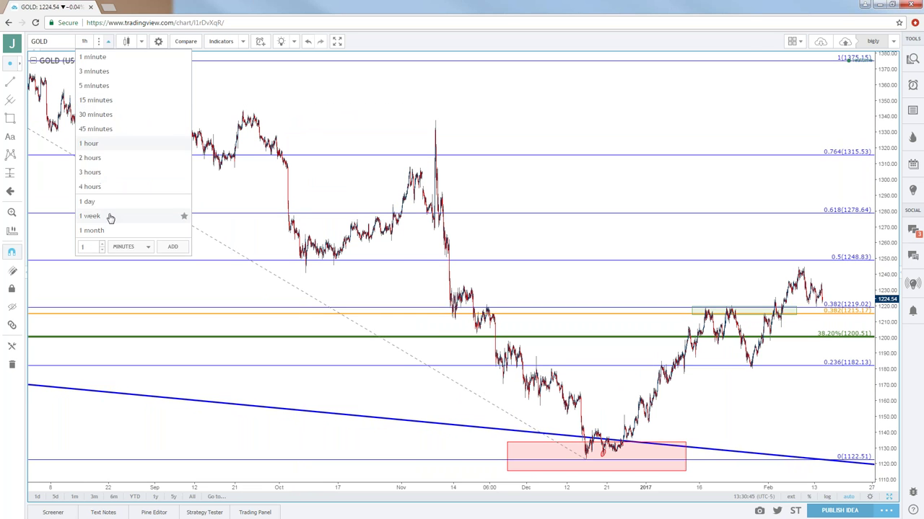
click(108, 203)
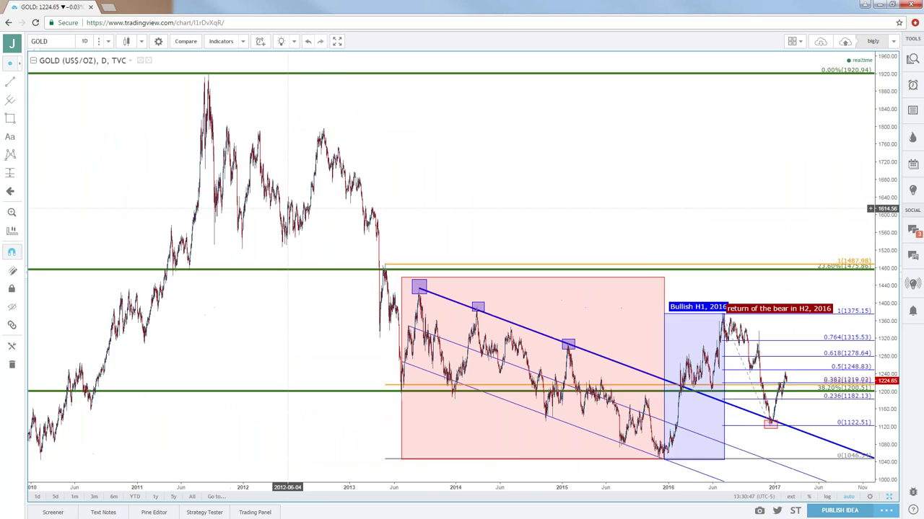
scroll(287, 209, up, 8)
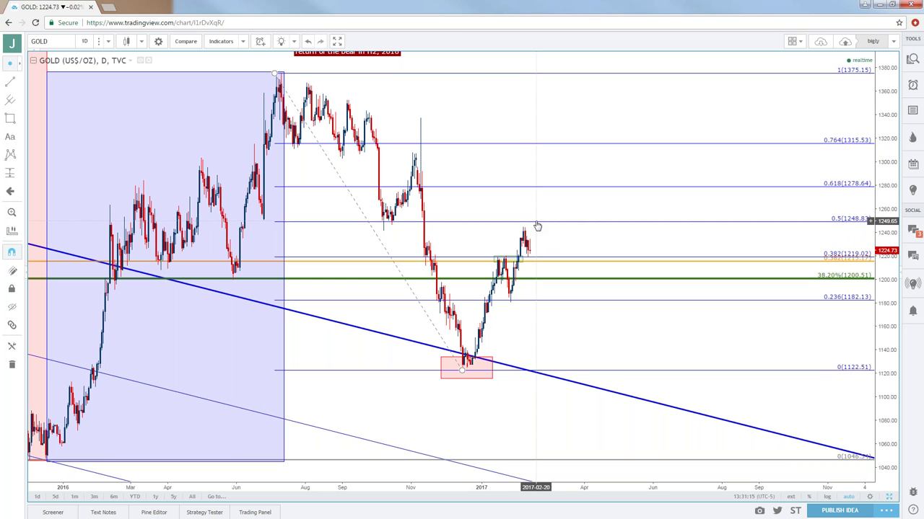
click(107, 41)
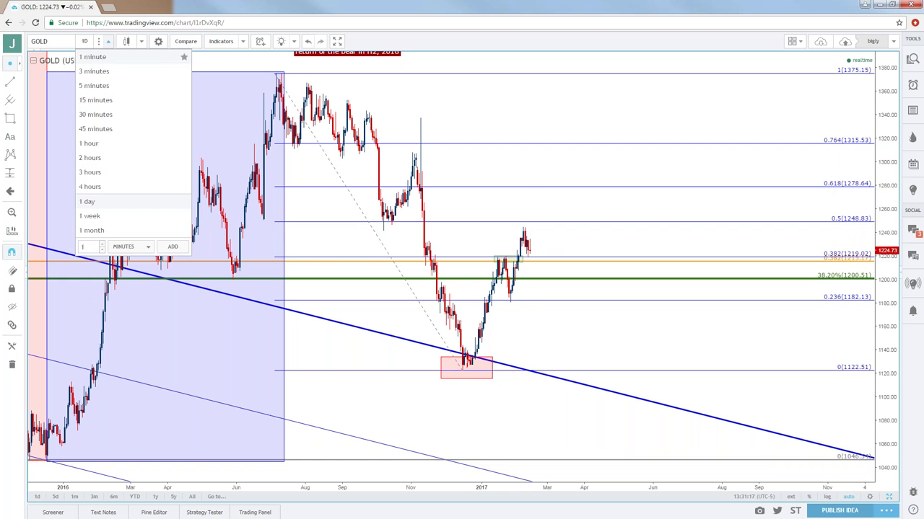
Step: Check the GOLD chart on 4-hour candles, then return it to 1-hour candles
click(99, 186)
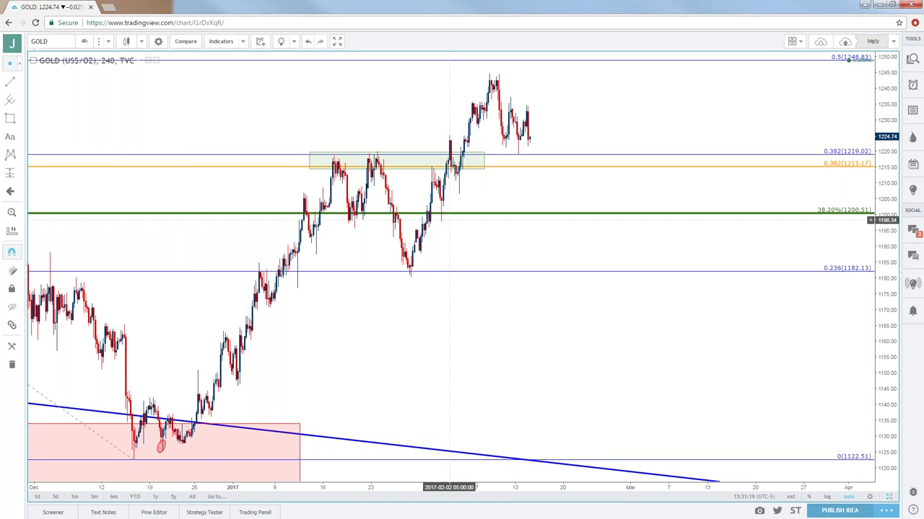
scroll(447, 221, up, 2)
drag(346, 144, 527, 139)
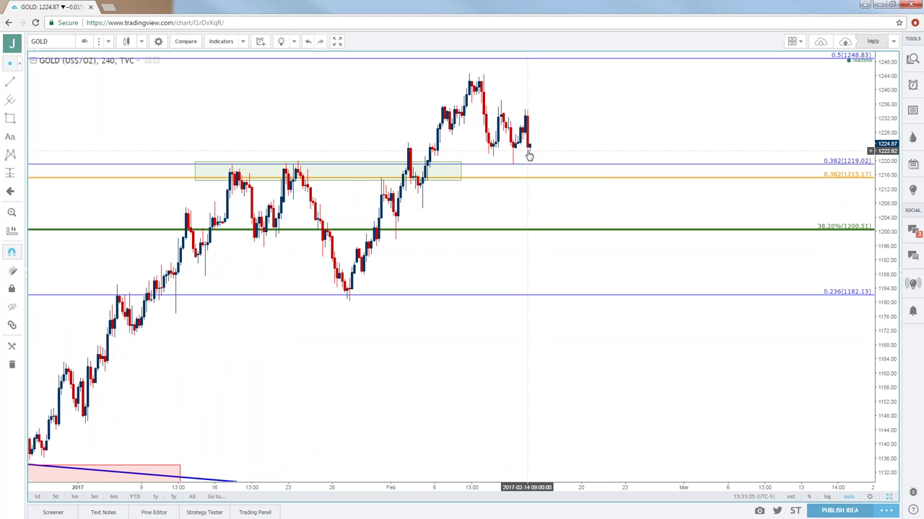
click(85, 42)
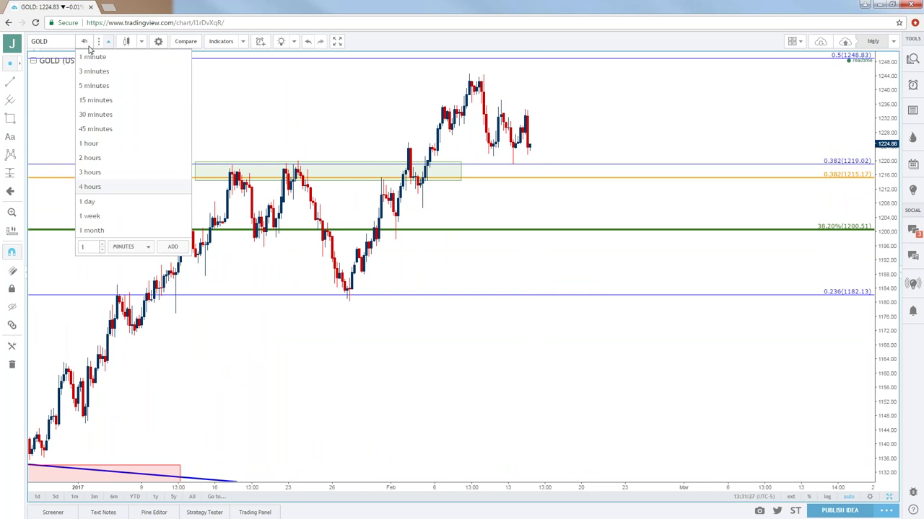
click(119, 143)
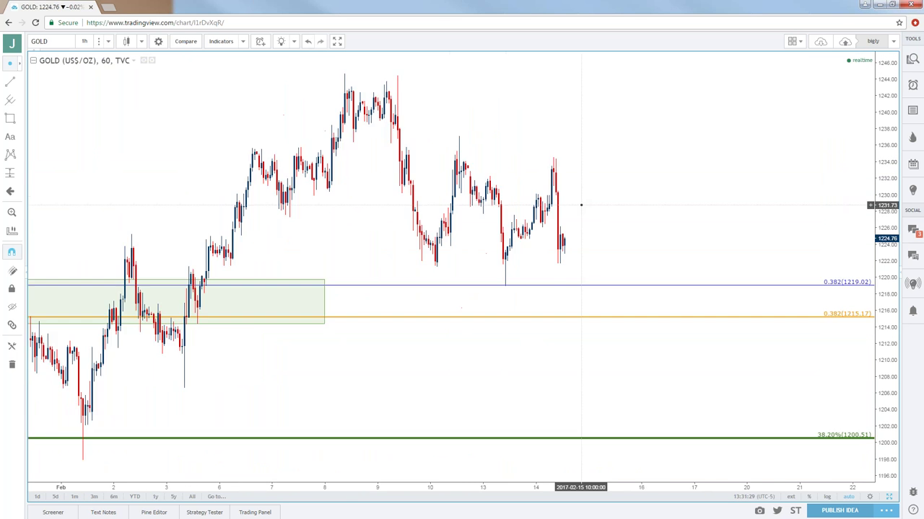
scroll(584, 208, down, 2)
scroll(699, 273, down, 2)
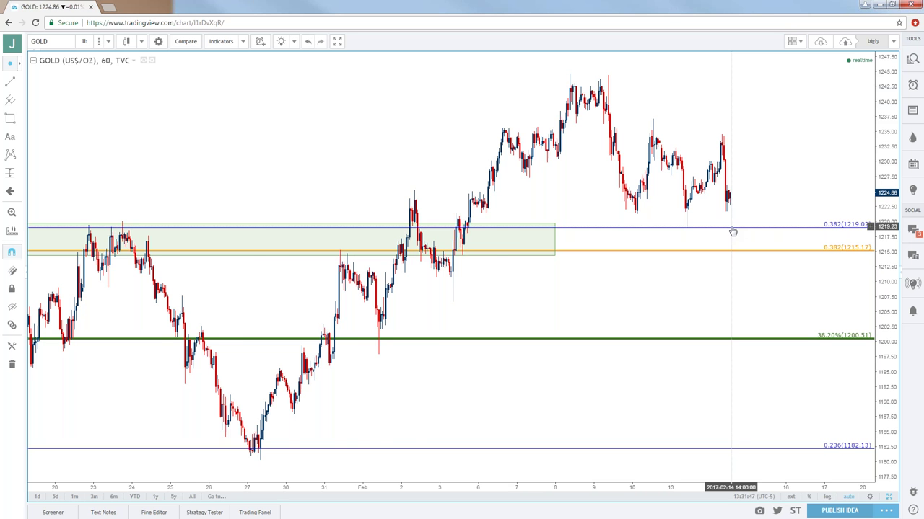
scroll(732, 231, down, 2)
mouse_move(732, 231)
mouse_down()
mouse_move(771, 233)
mouse_move(721, 235)
mouse_up()
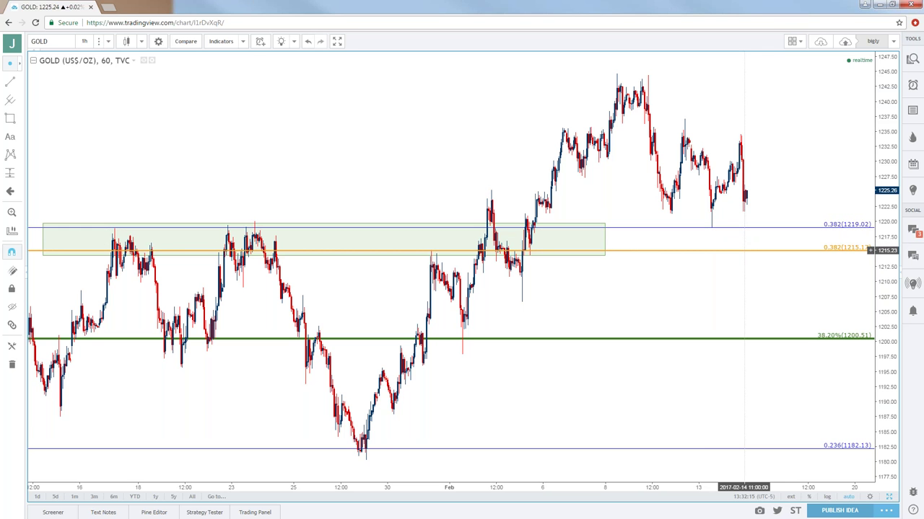
scroll(744, 250, down, 5)
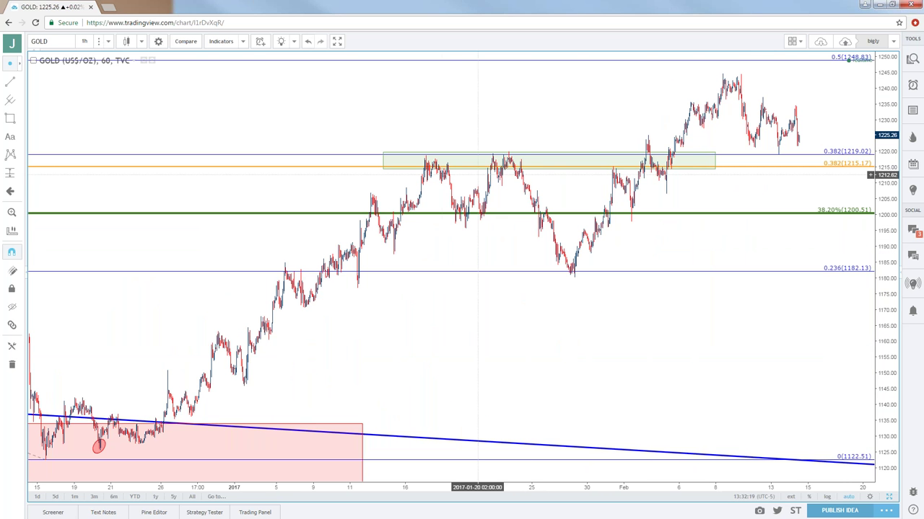
scroll(452, 172, down, 8)
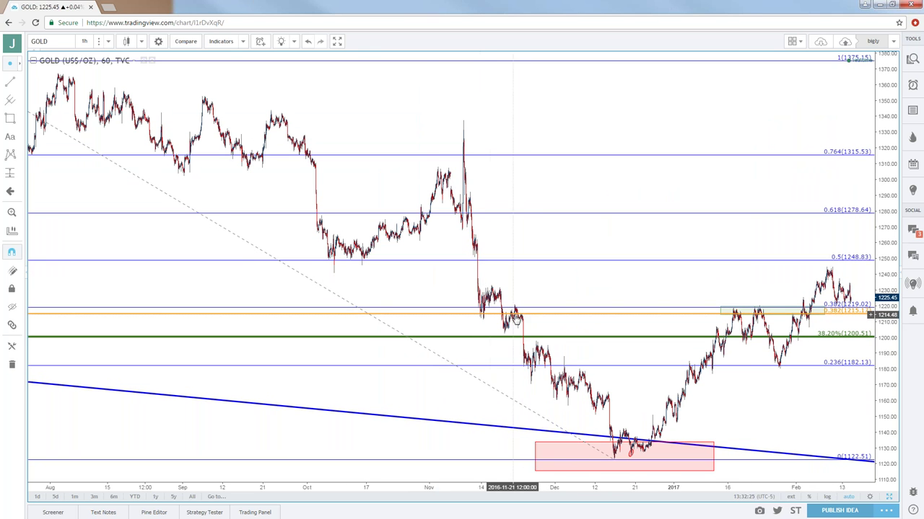
scroll(522, 320, up, 1)
scroll(522, 320, up, 5)
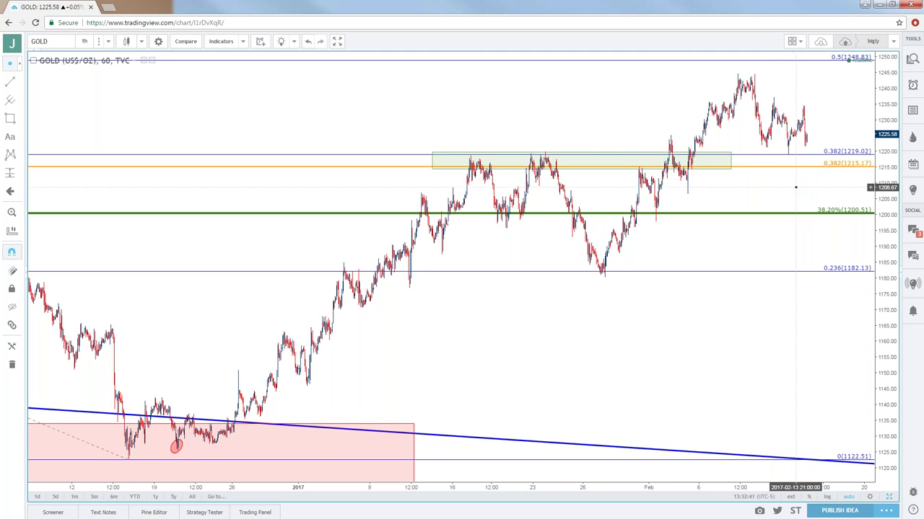
drag(793, 185, 787, 188)
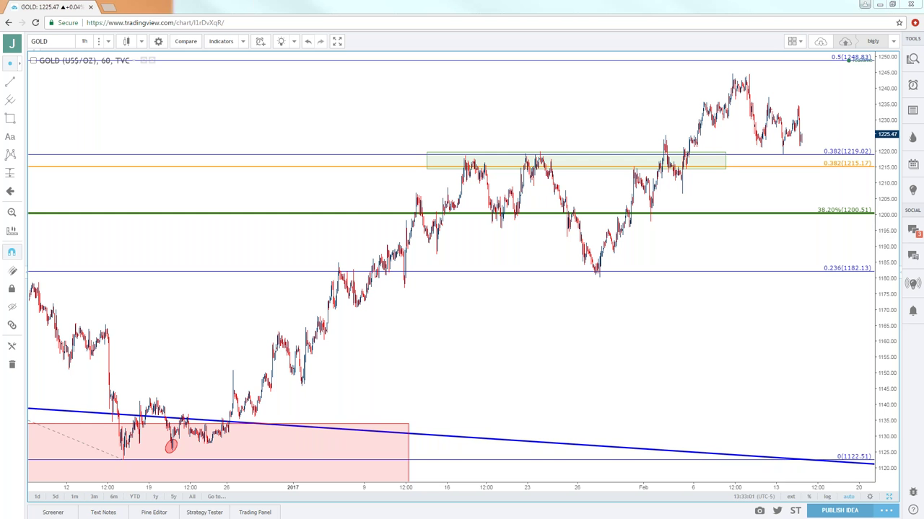
Step: Open DailyFX's Speculative Sentiment Index page from the article and check its last update time
key(alt+Tab)
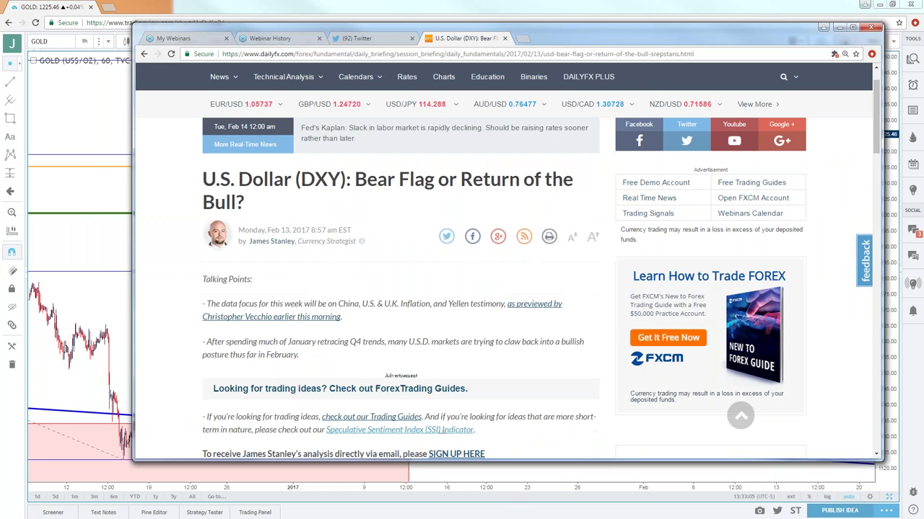
click(346, 431)
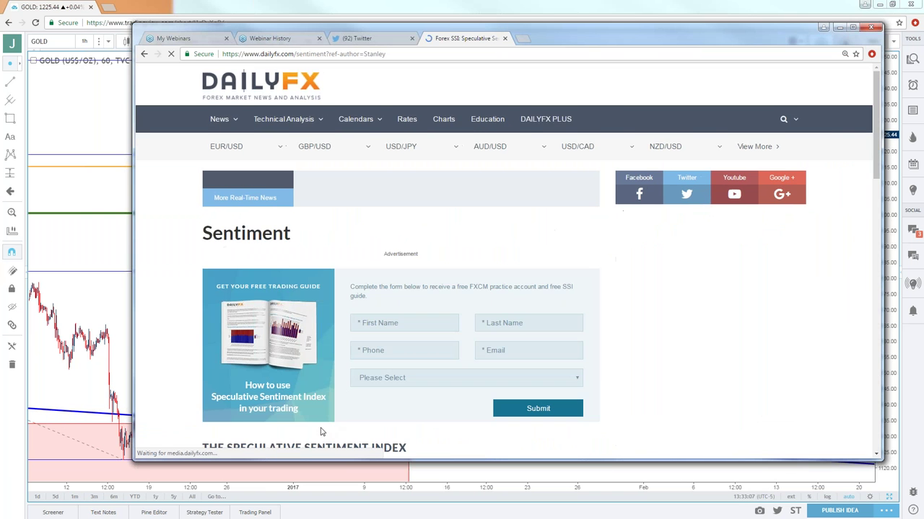
scroll(333, 430, down, 3)
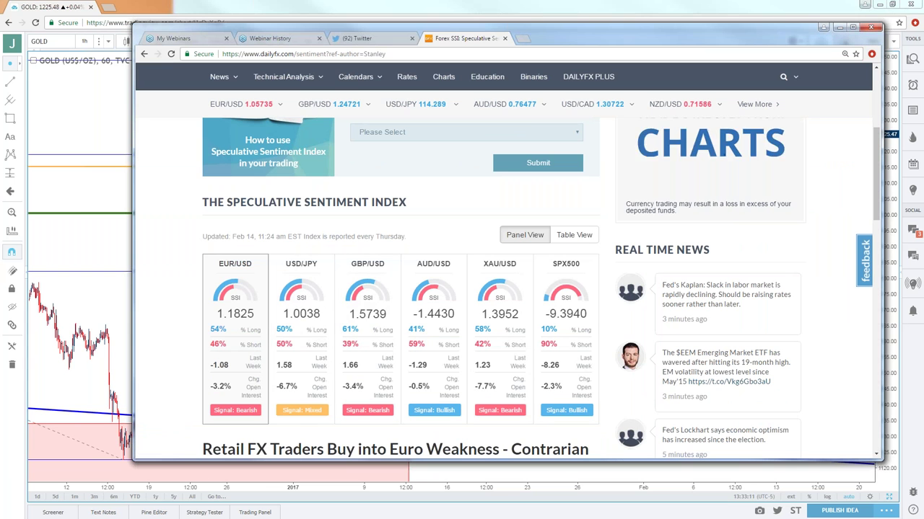
drag(261, 237, 292, 238)
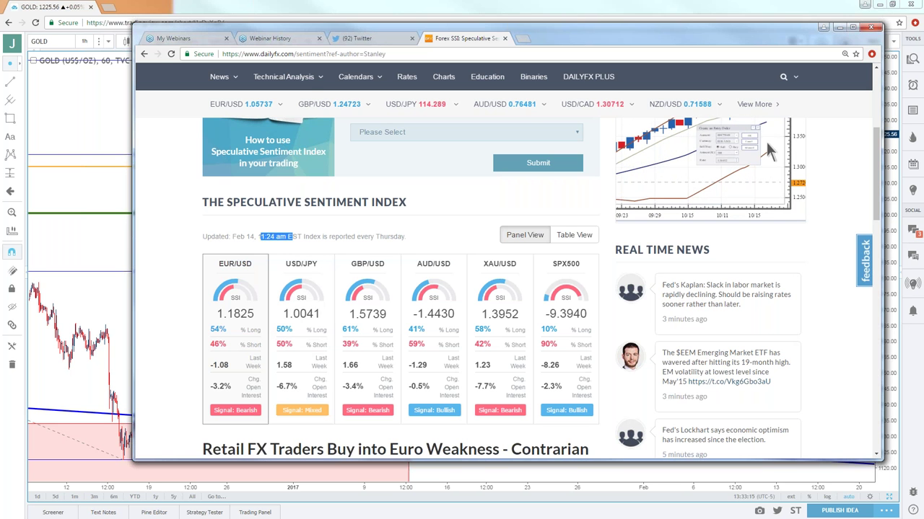
click(312, 55)
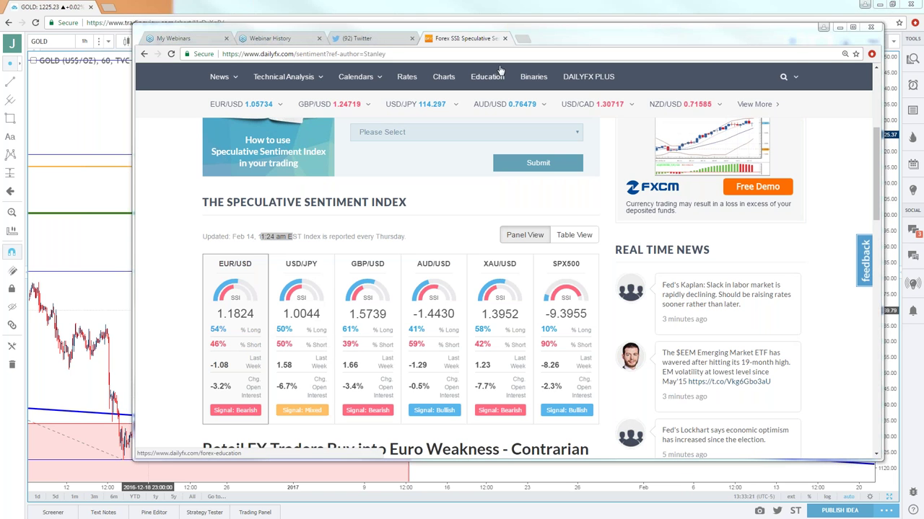
Step: Move the browser window aside and return to the TradingView GOLD chart
drag(585, 40, 572, 41)
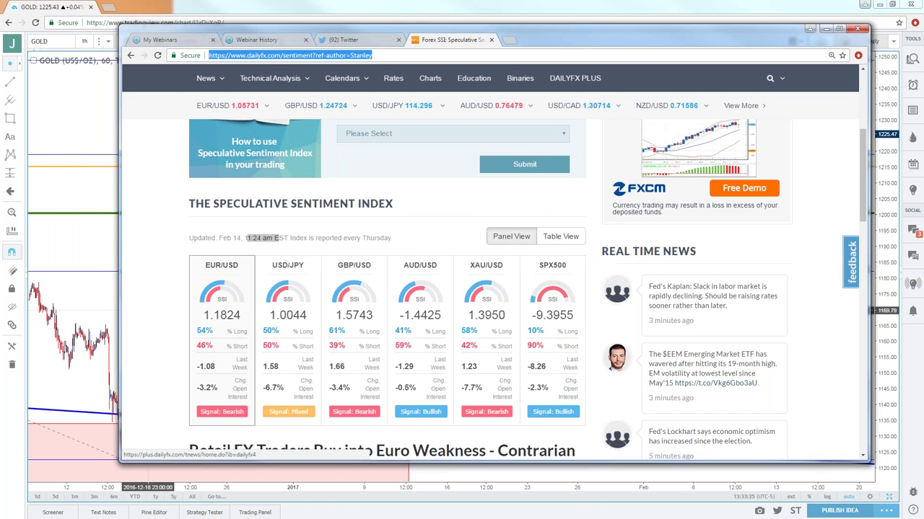
drag(596, 46, 572, 49)
key(alt+Tab)
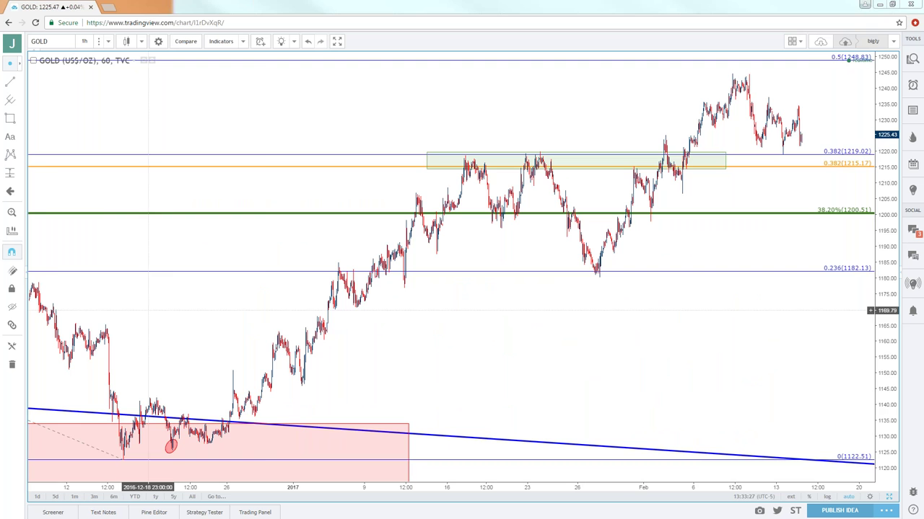
Step: Zoom out over the GOLD chart's longer history, then select the symbol box for editing
scroll(397, 361, up, 3)
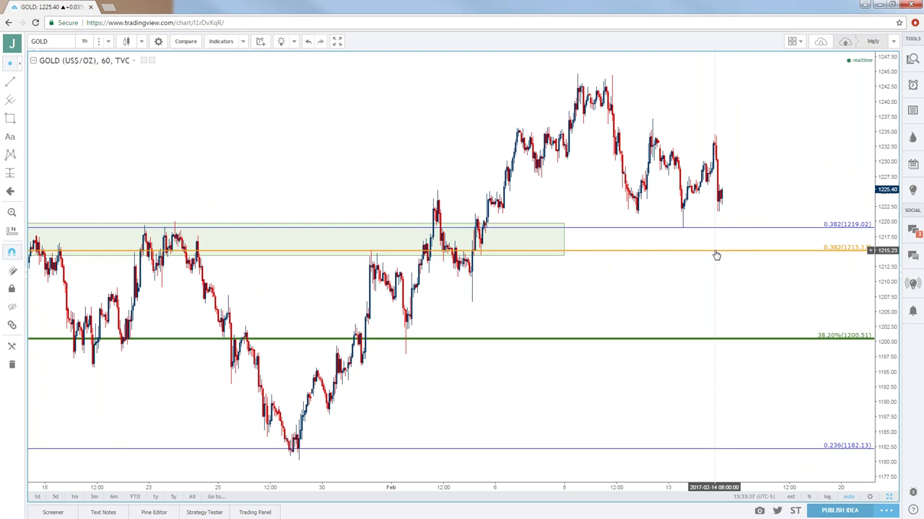
scroll(749, 200, down, 3)
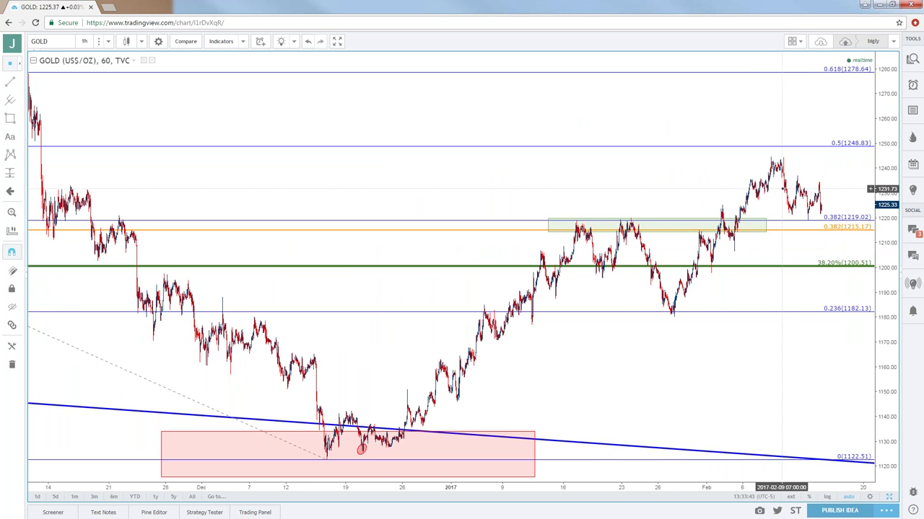
scroll(750, 189, down, 3)
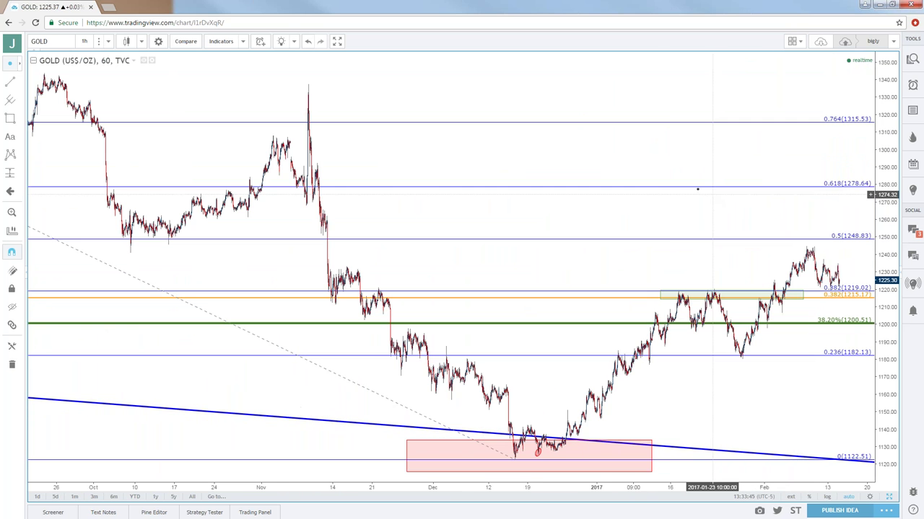
click(58, 41)
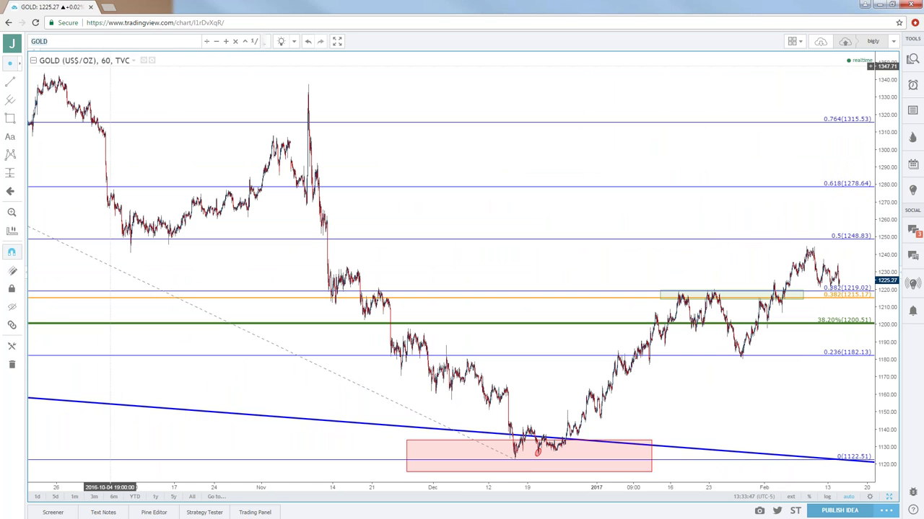
Step: Load the GBPUSD chart and select the pink box beside the gap label
text(GBPUSD)
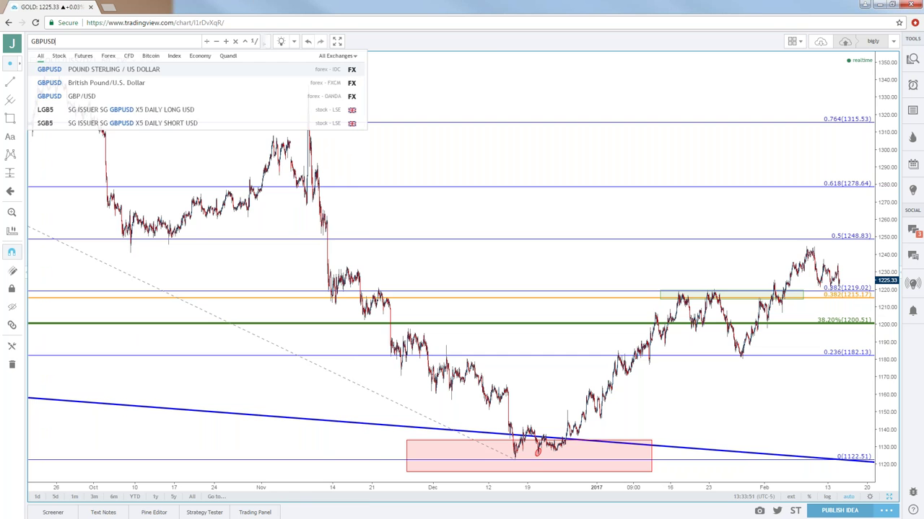
key(Return)
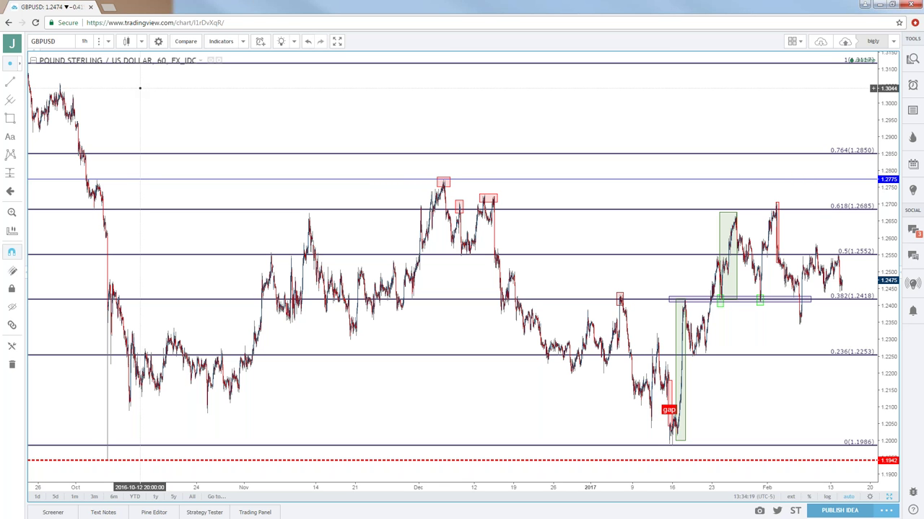
scroll(140, 87, up, 5)
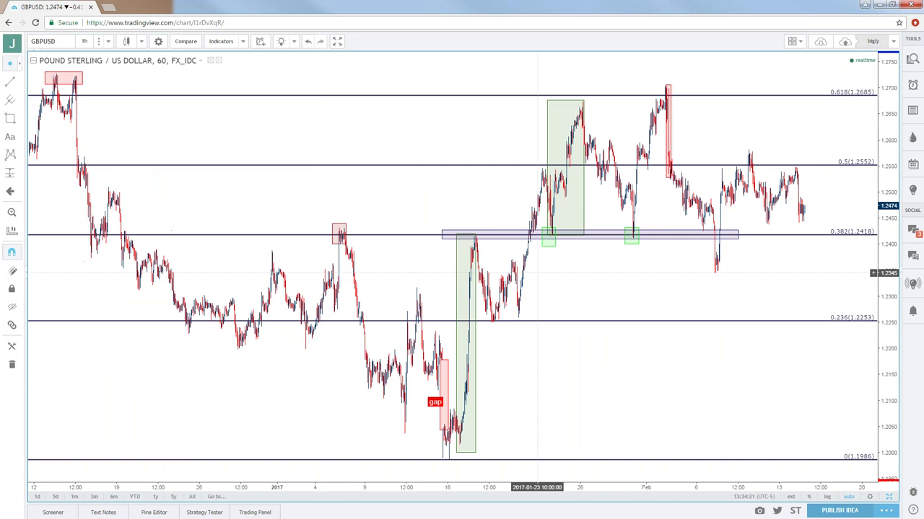
scroll(758, 295, down, 5)
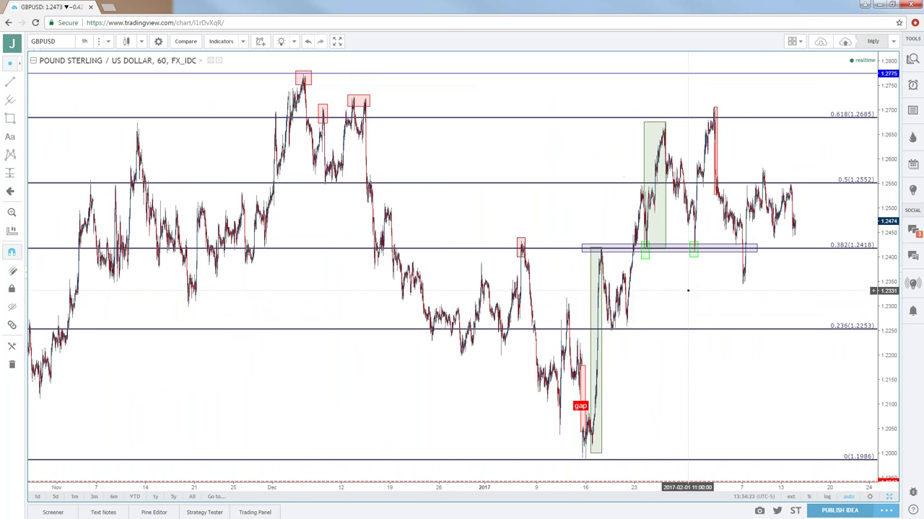
click(615, 396)
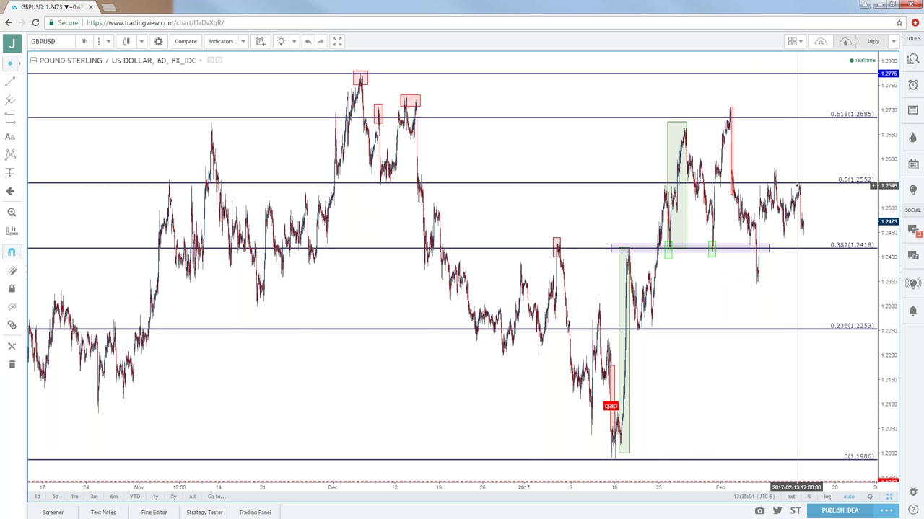
Step: Select the Fibonacci retracement to review its 1.2418, 1.2552 and 1.2685 levels
scroll(798, 185, down, 3)
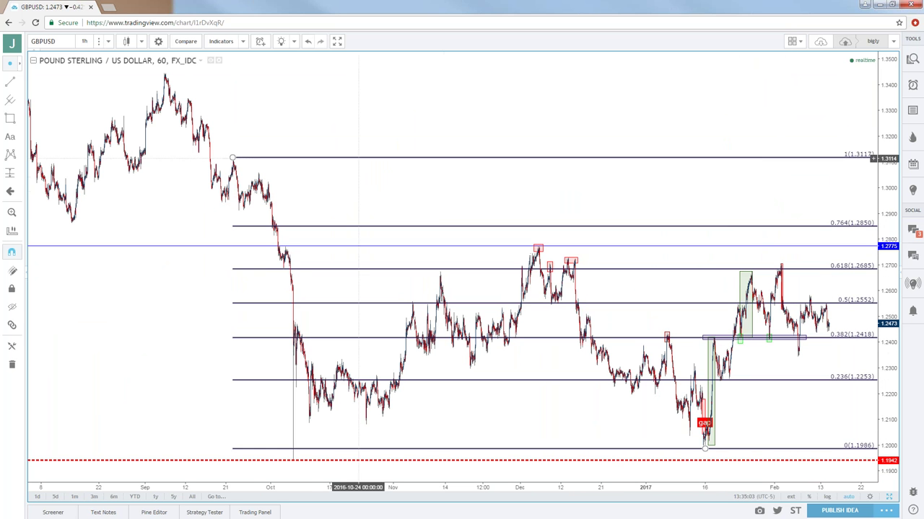
click(233, 158)
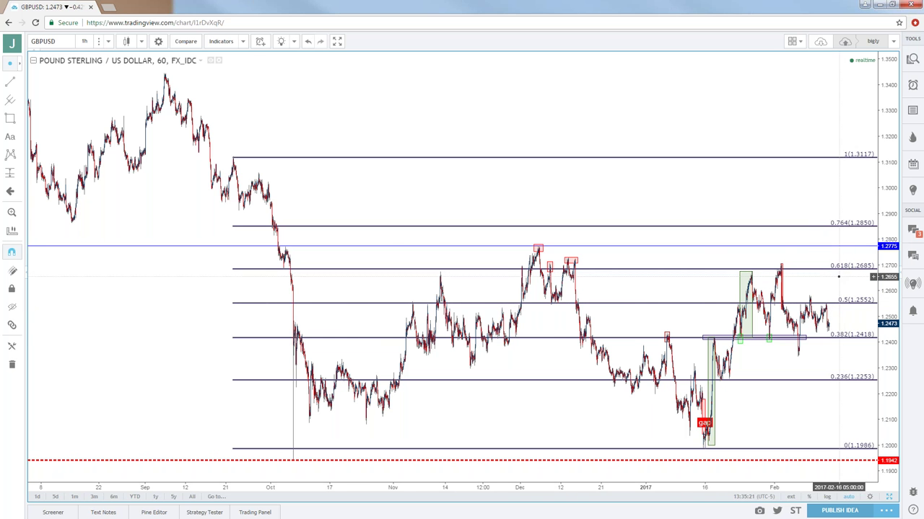
scroll(830, 285, up, 5)
scroll(827, 289, up, 5)
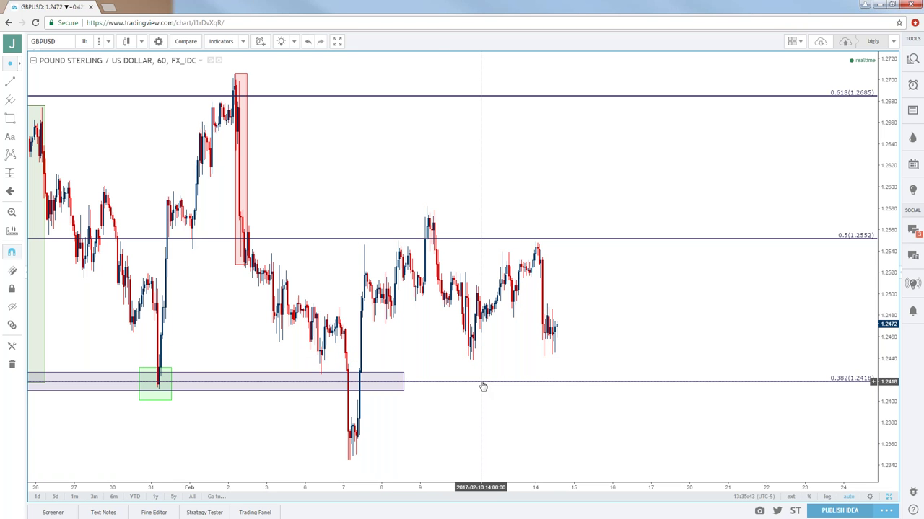
scroll(483, 383, down, 3)
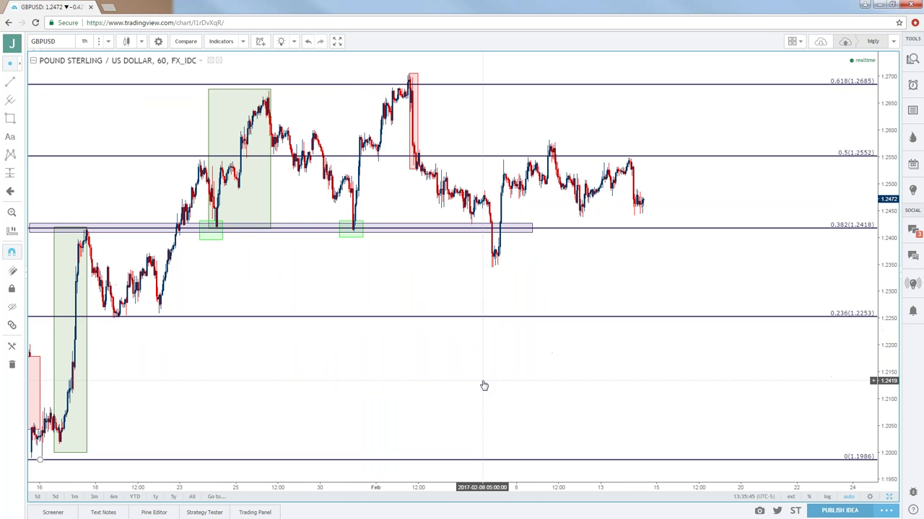
scroll(483, 383, up, 3)
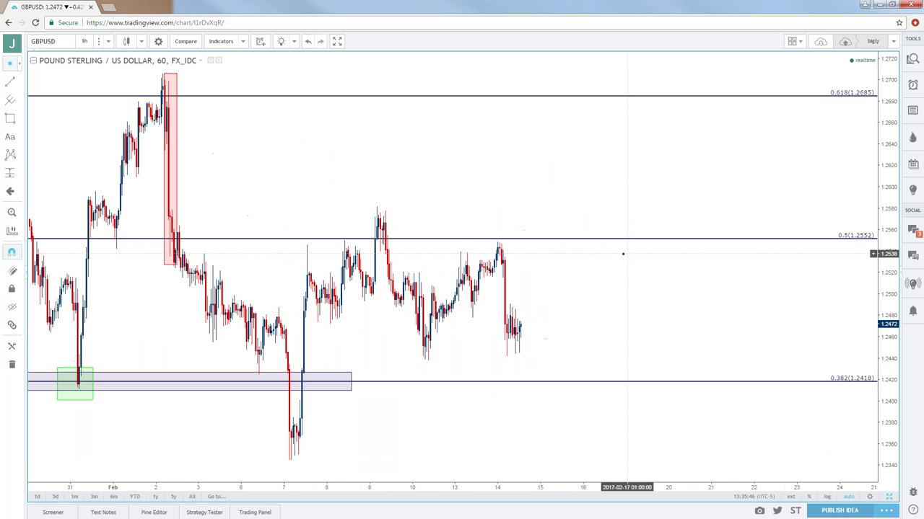
Step: Switch the GBPUSD chart to 15-minute candles, zoom to fit, and select the Rectangle tool
click(87, 41)
click(95, 100)
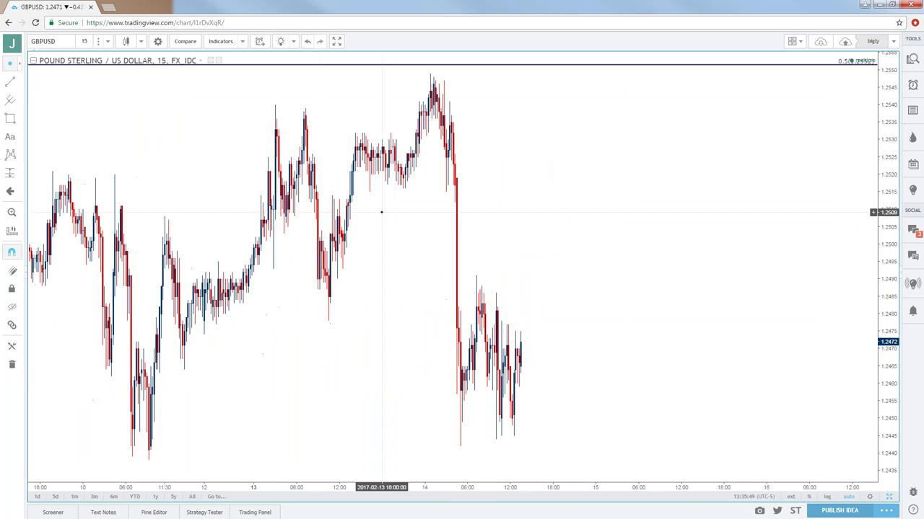
scroll(508, 256, down, 1)
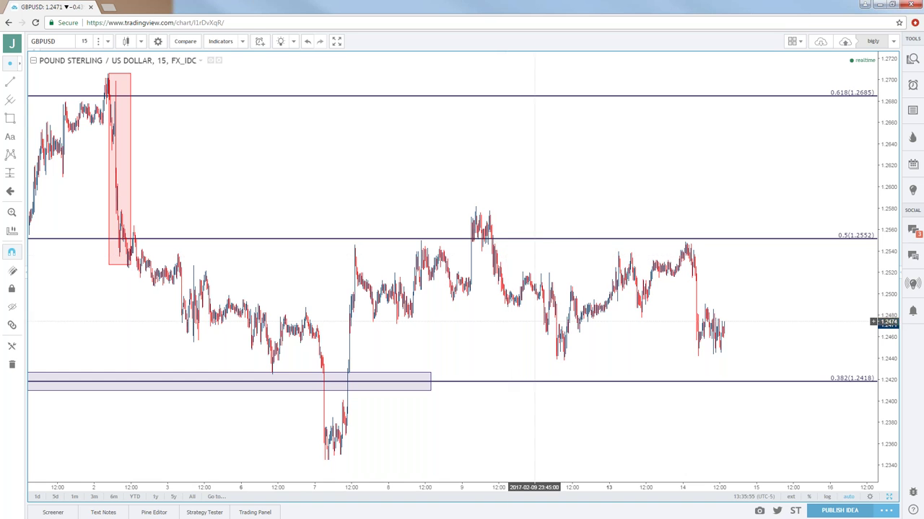
scroll(505, 317, up, 1)
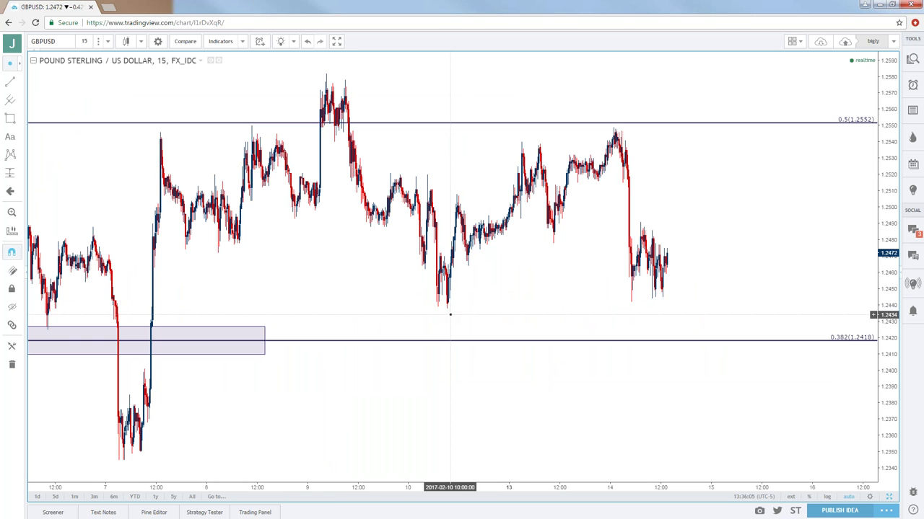
click(22, 120)
click(49, 141)
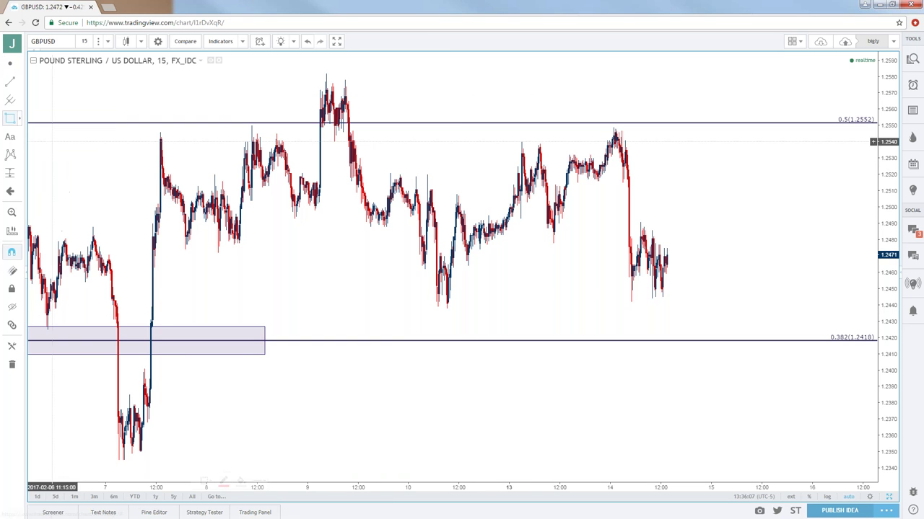
Step: Draw a pink support box over the recent lows near 1.2440, extended to the right
drag(423, 311, 694, 295)
click(189, 274)
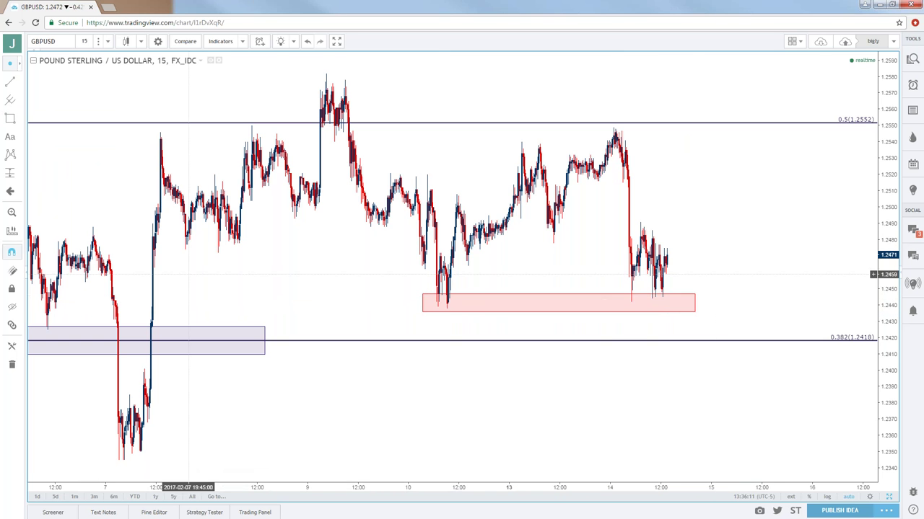
click(20, 82)
click(58, 117)
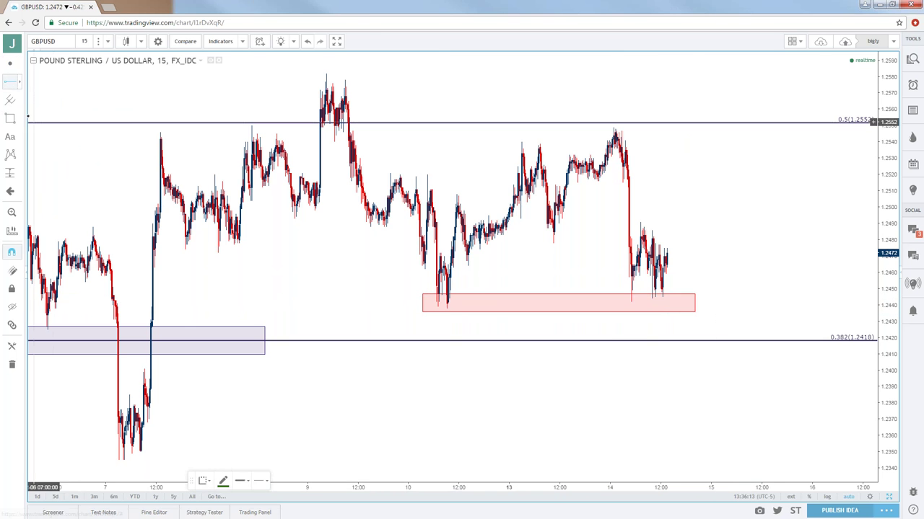
click(20, 84)
click(58, 137)
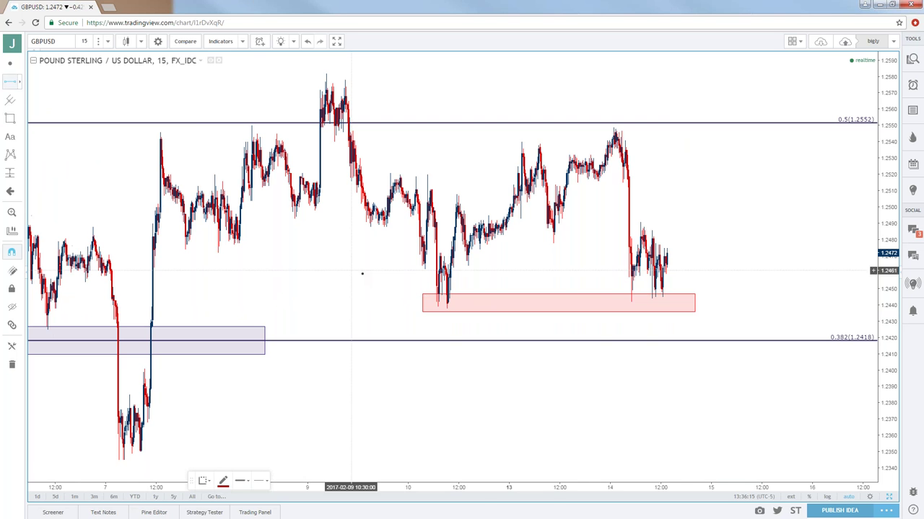
Step: Place a red horizontal level near 1.2429 and copy it up to 1.2558
click(431, 323)
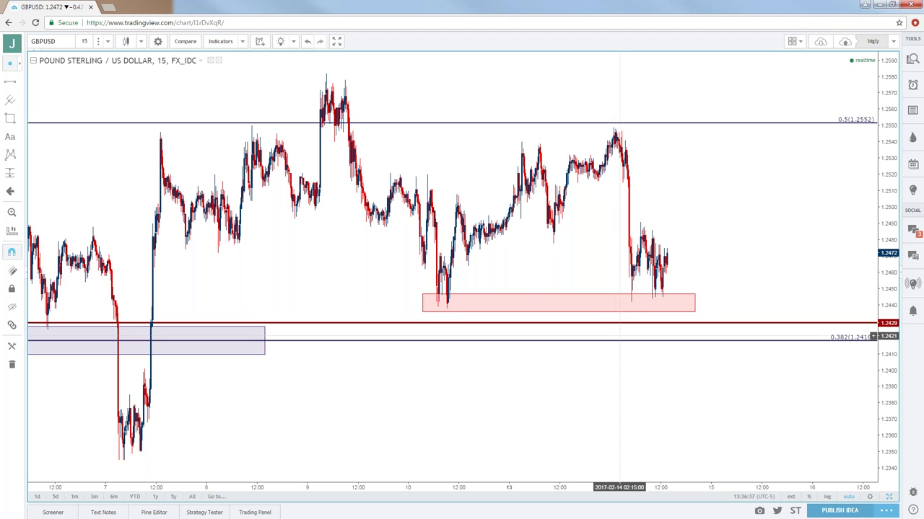
mouse_move(634, 325)
mouse_down()
mouse_move(666, 303)
mouse_move(713, 231)
mouse_up()
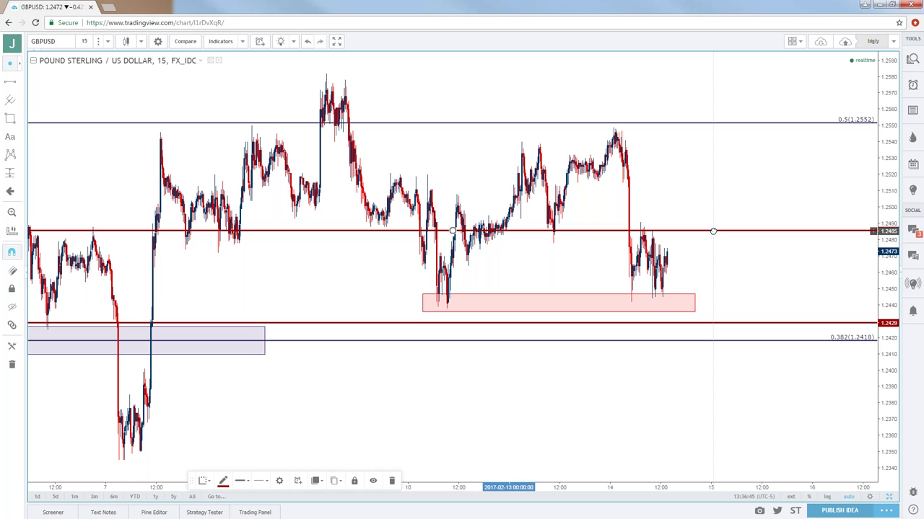
drag(713, 231, 742, 113)
click(728, 146)
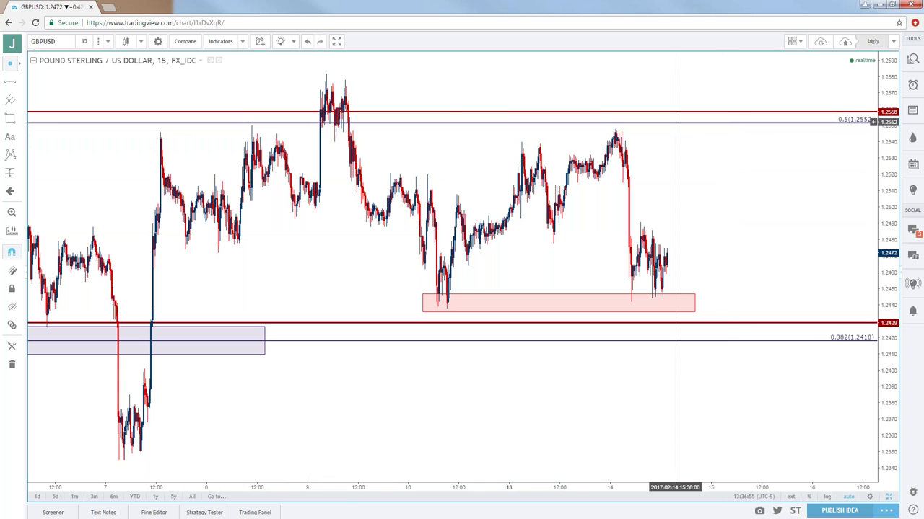
Step: Copy the 1.2558 line down to 1.2538 and raise the lower line to 1.2439
drag(671, 112, 625, 145)
click(875, 162)
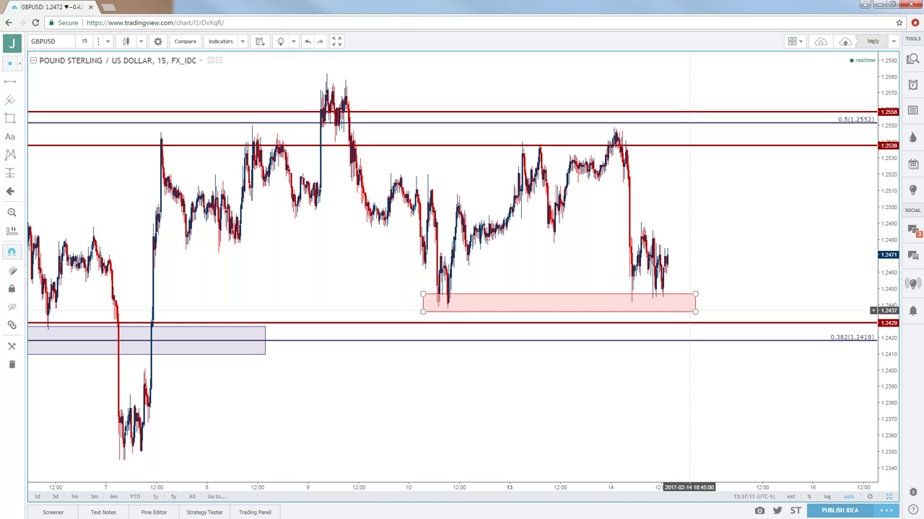
drag(699, 323, 714, 307)
right_click(704, 307)
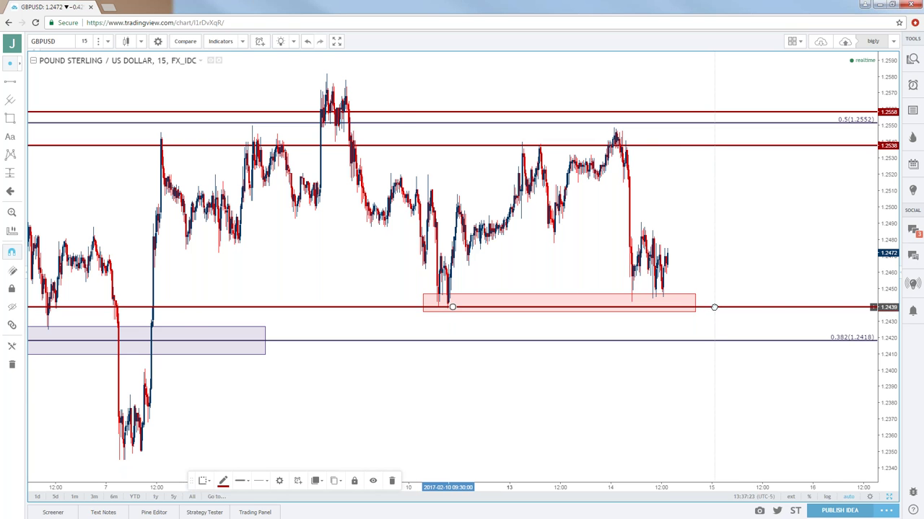
scroll(714, 322, down, 3)
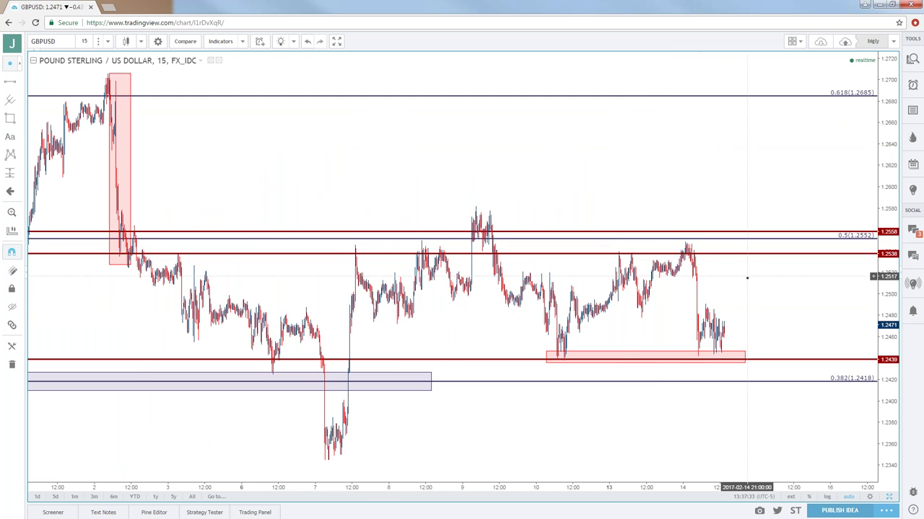
Step: Zoom out to show January's gap box and green zones, then select the symbol box
scroll(746, 281, down, 2)
scroll(750, 285, down, 3)
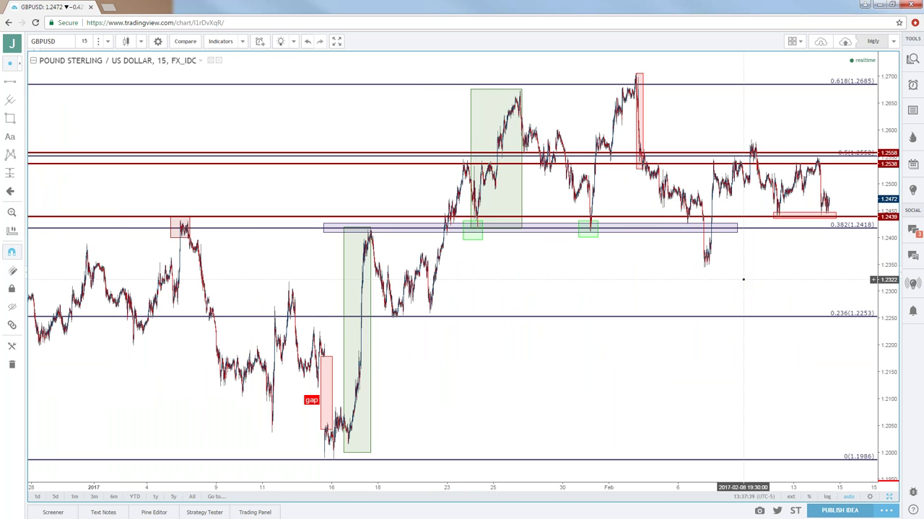
scroll(741, 280, up, 3)
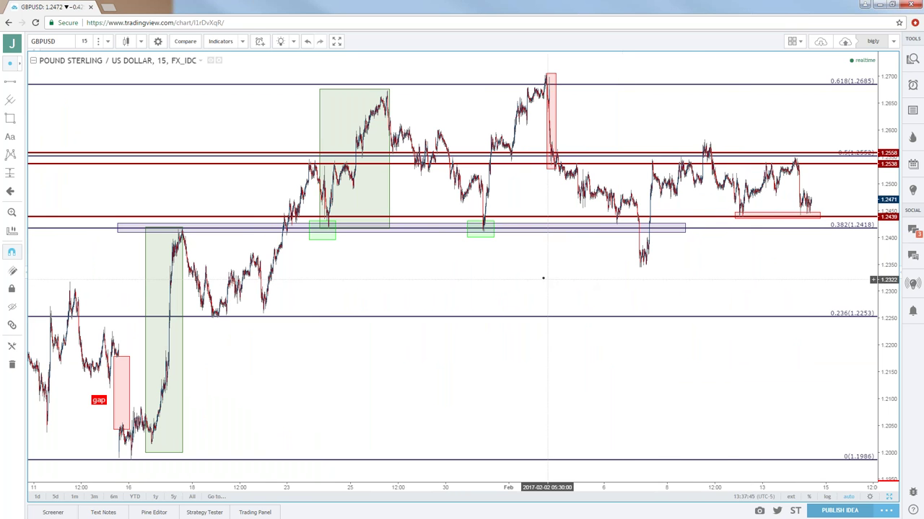
click(101, 44)
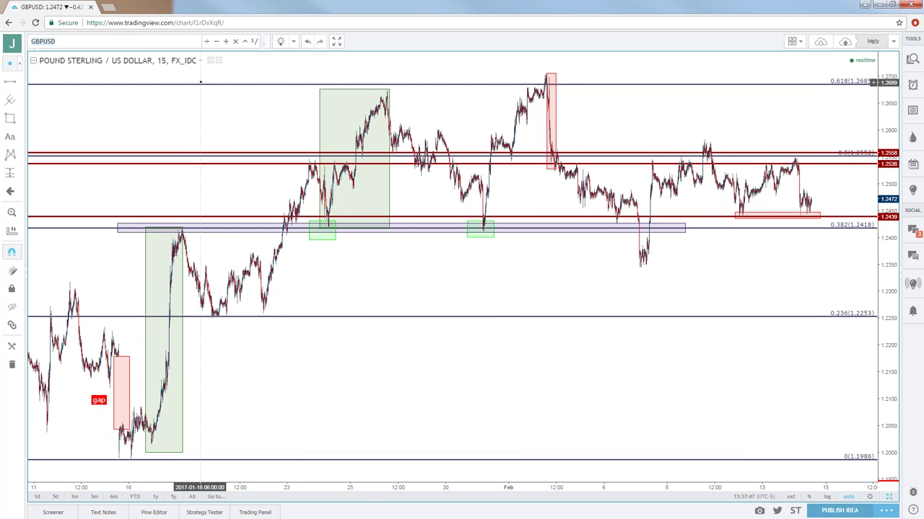
Step: Load NZDUSD on 1-day bars and zoom to its support box, trendline and Fibonacci levels
text(NZDUSD)
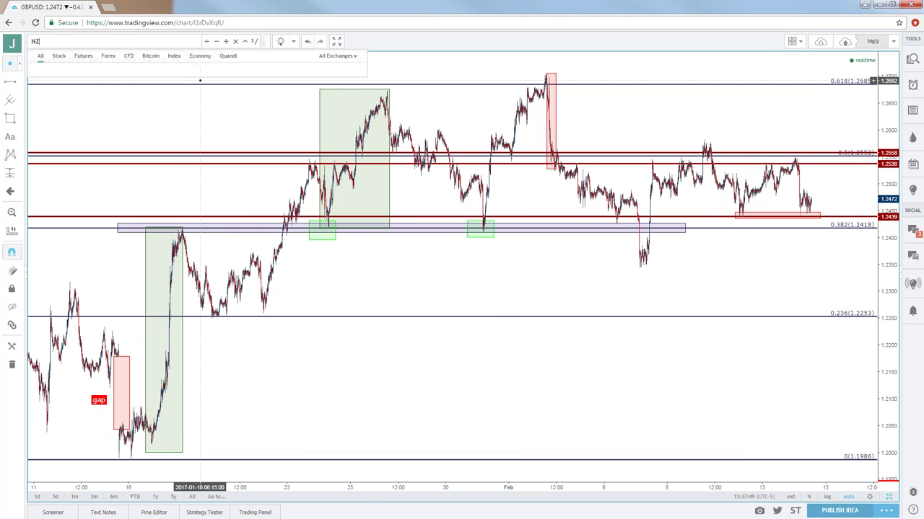
key(Return)
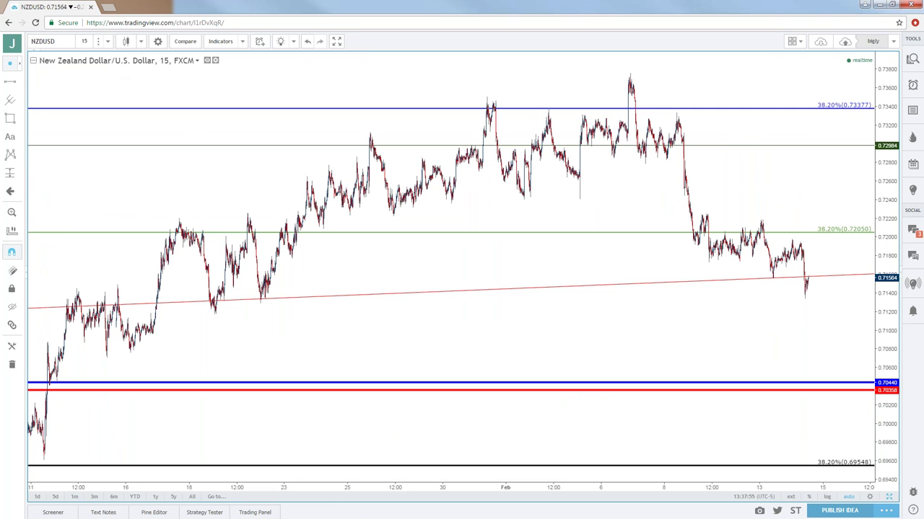
click(85, 42)
click(103, 202)
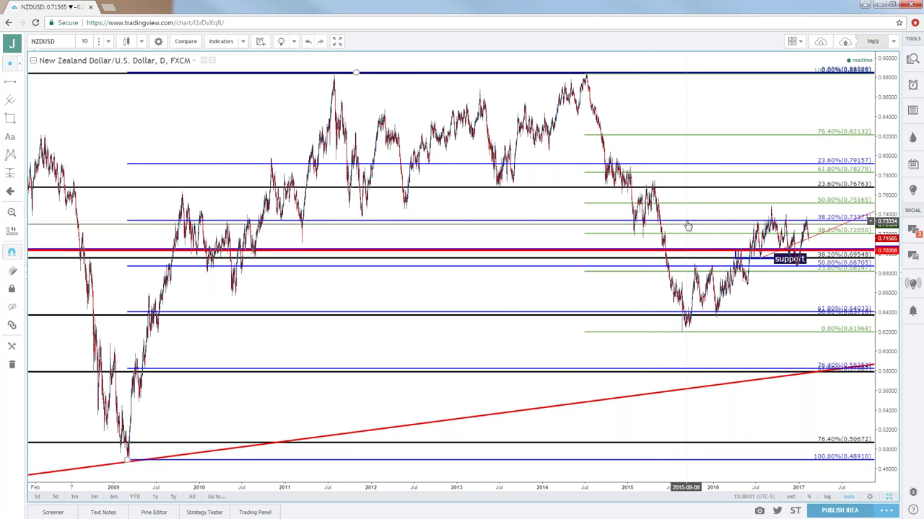
scroll(674, 226, up, 5)
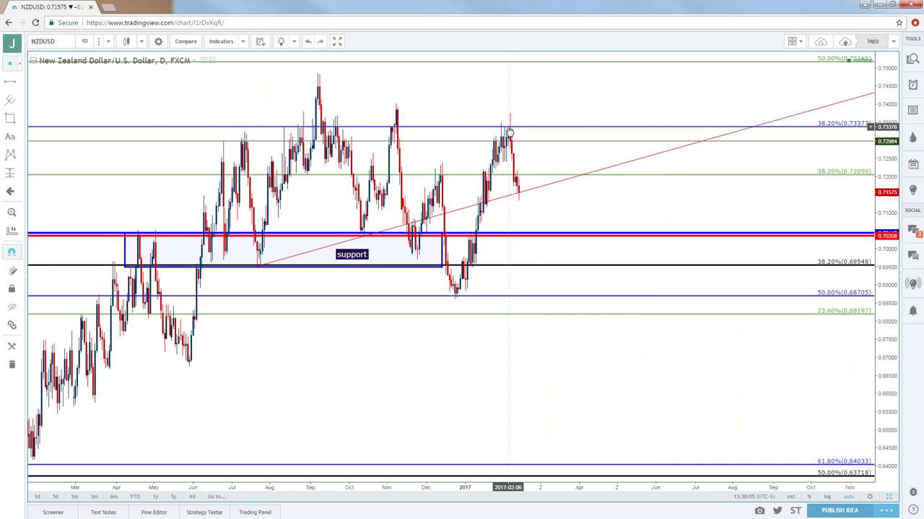
scroll(510, 132, up, 3)
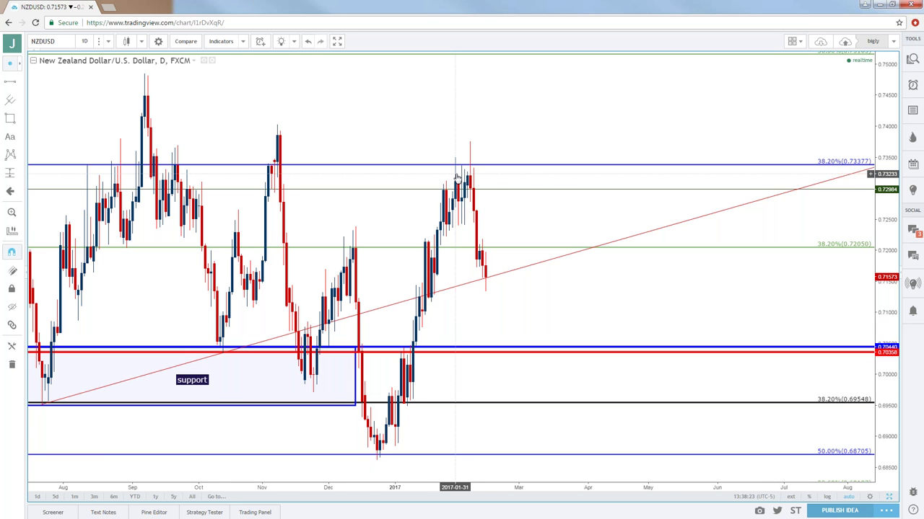
scroll(457, 177, down, 4)
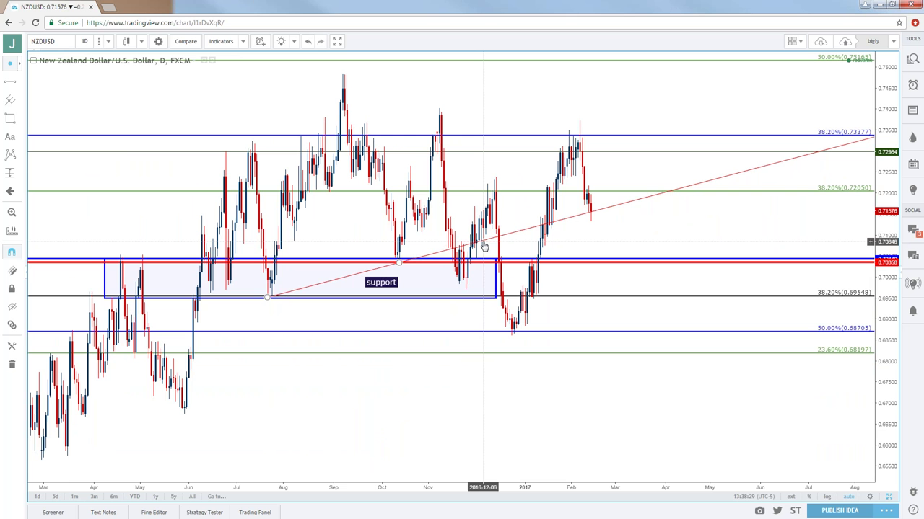
click(107, 41)
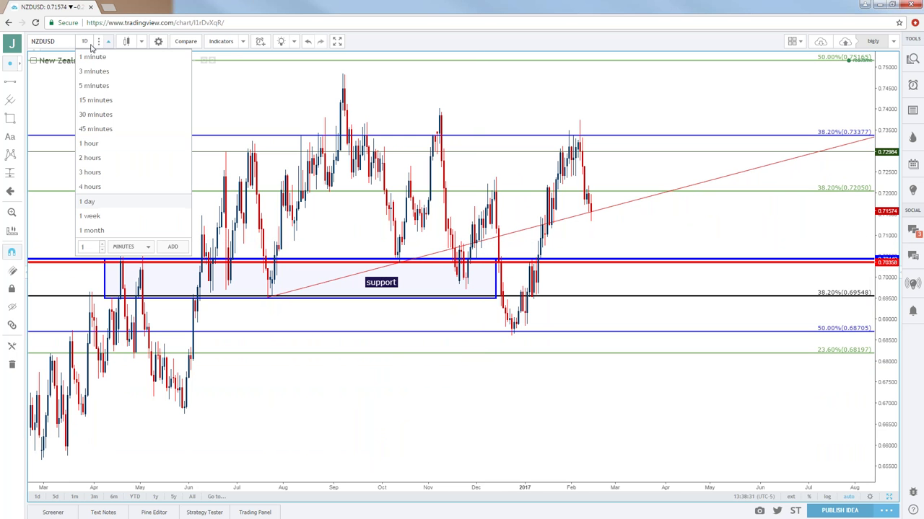
Step: Switch NZDUSD to hourly bars, nudge the support rectangle's bottom edge, and zoom in
click(93, 143)
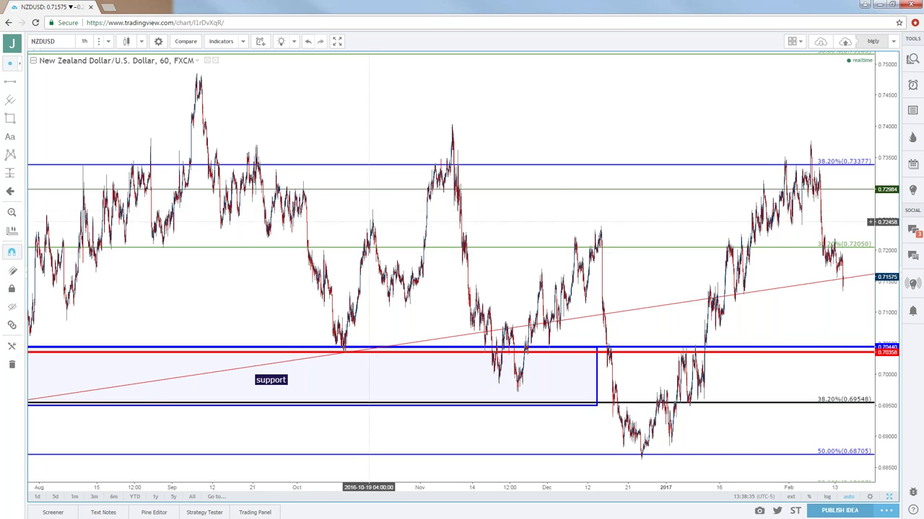
drag(360, 221, 552, 207)
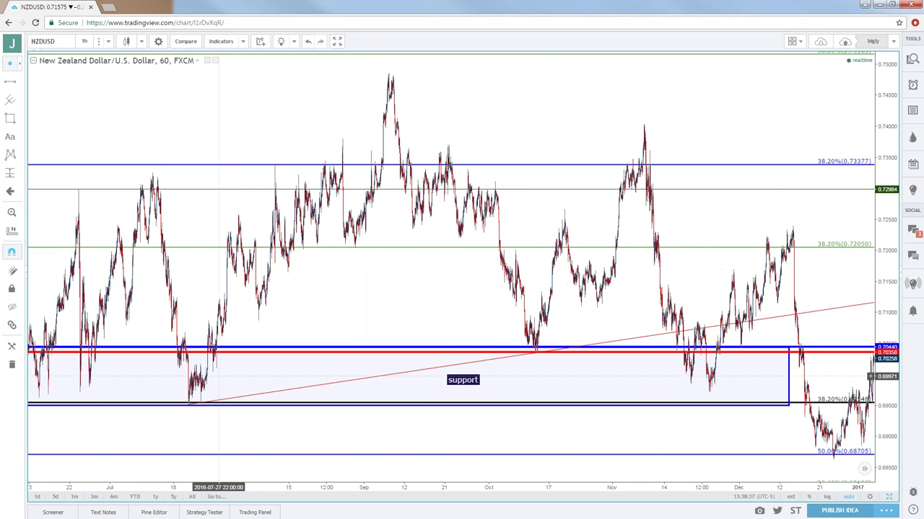
drag(191, 410, 189, 407)
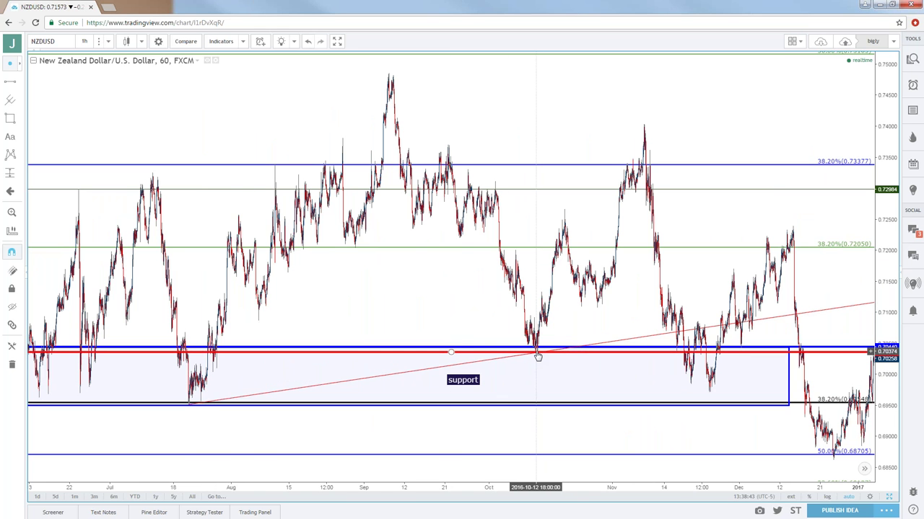
scroll(571, 323, up, 3)
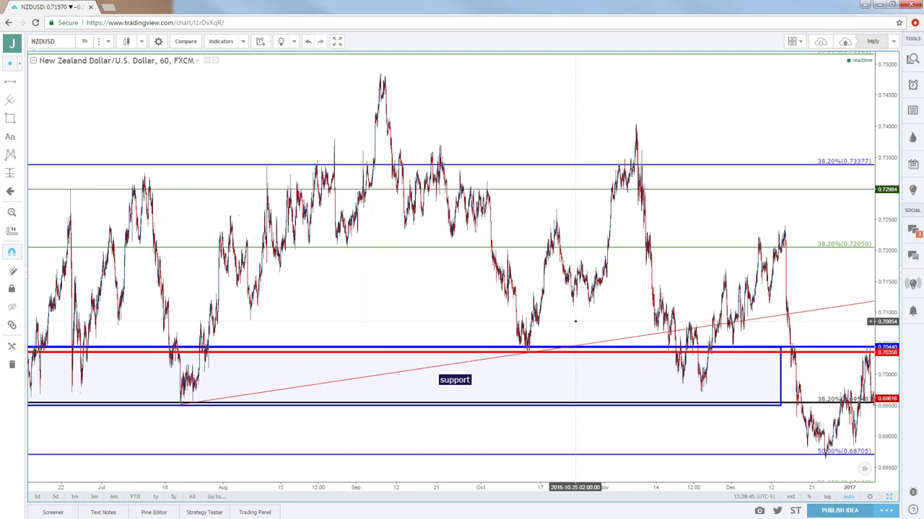
scroll(572, 323, up, 2)
scroll(543, 245, left, 3)
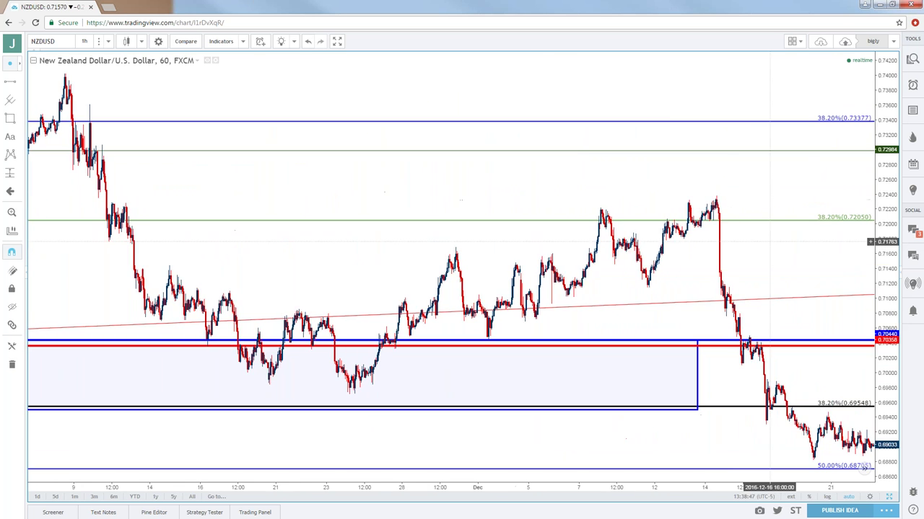
scroll(580, 268, up, 2)
scroll(425, 264, left, 5)
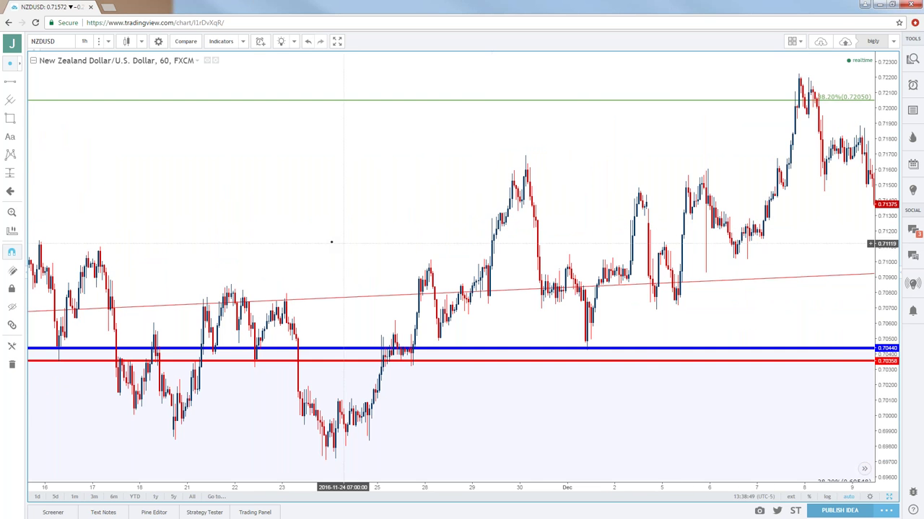
Step: Pan the hourly chart from November through December and January into February 2017
drag(332, 243, 522, 247)
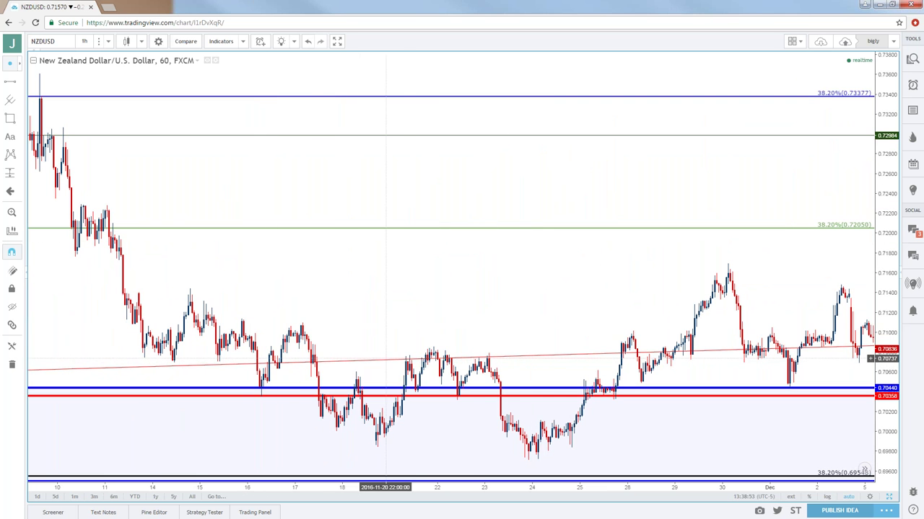
drag(500, 360, 299, 306)
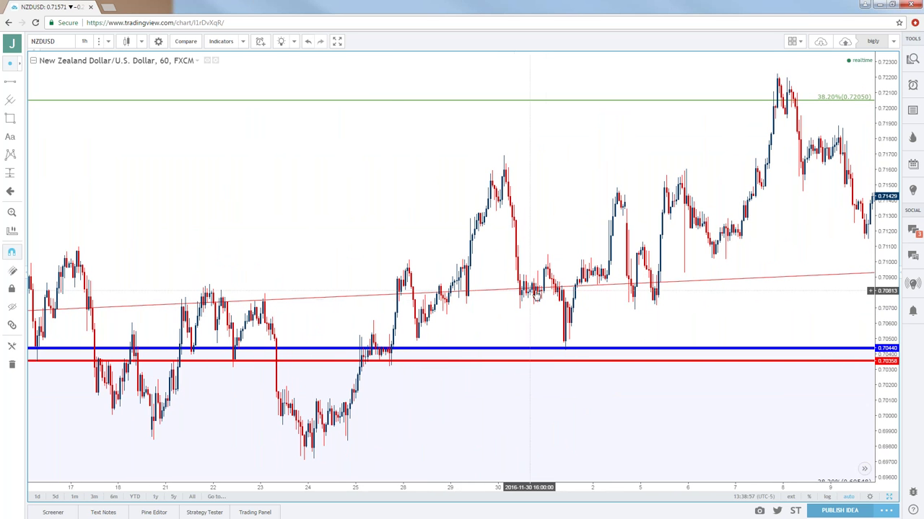
drag(603, 306, 259, 317)
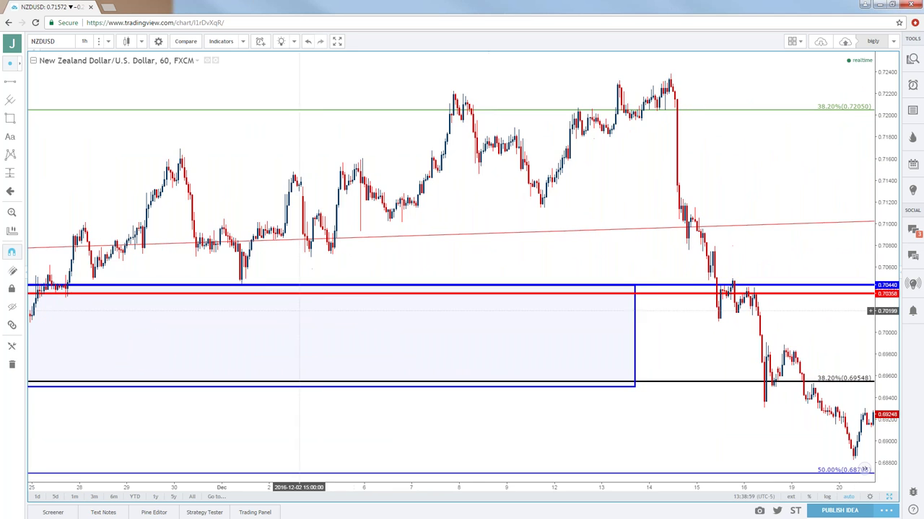
scroll(756, 247, down, 5)
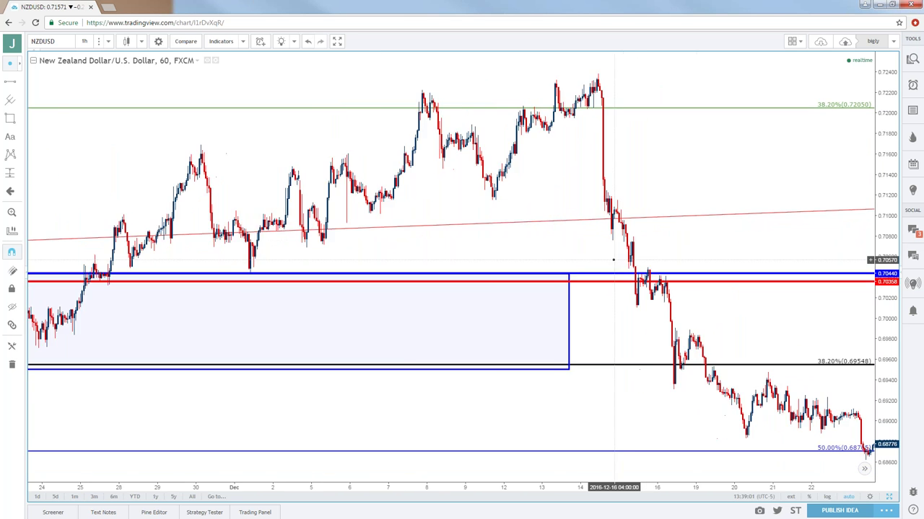
drag(682, 195, 412, 182)
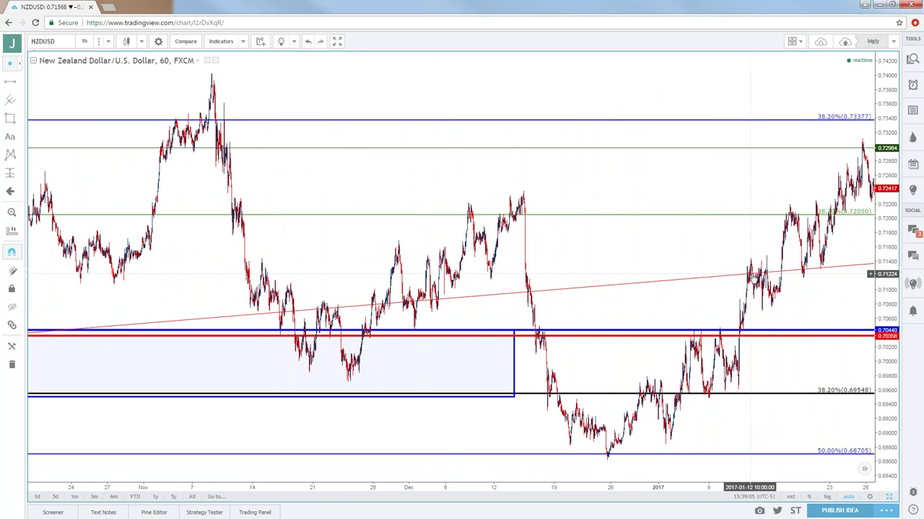
drag(813, 282, 616, 282)
scroll(695, 282, up, 6)
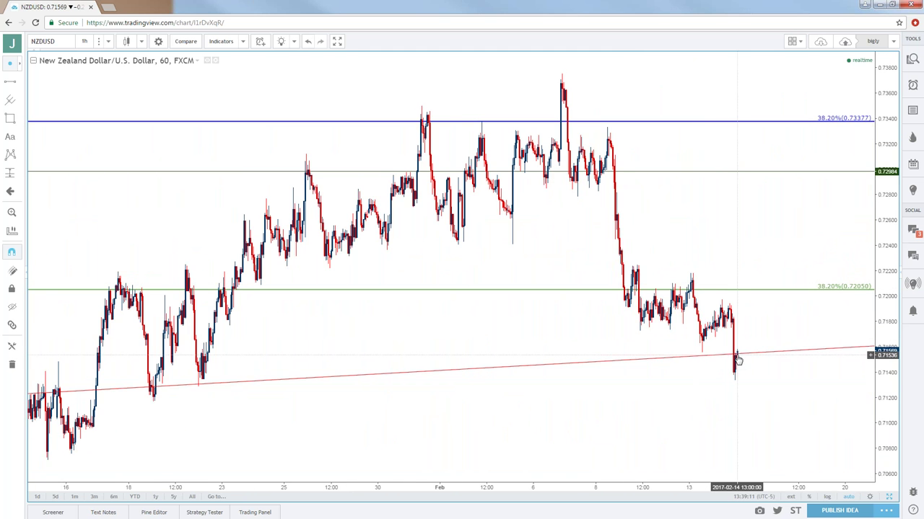
scroll(738, 360, up, 2)
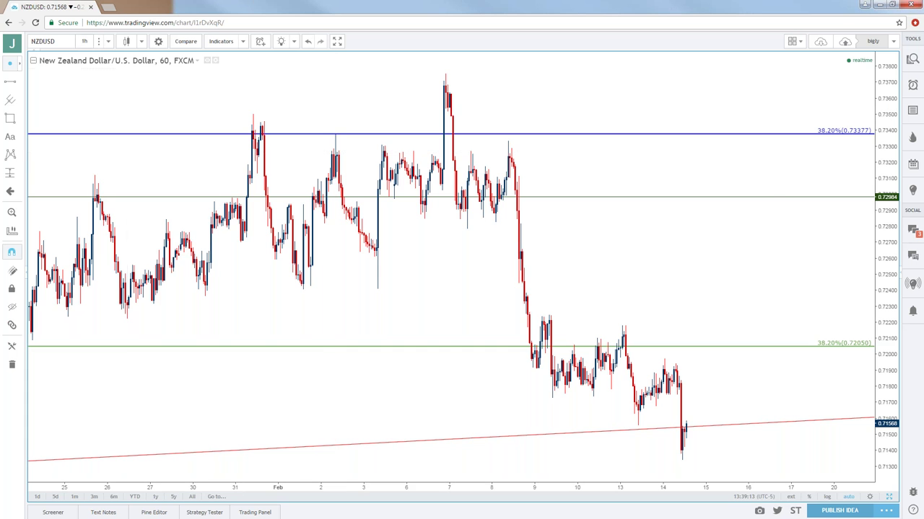
Step: Return NZD/USD to daily candles and zoom in near the 0.7156 trendline touch
click(84, 41)
click(91, 202)
scroll(502, 183, up, 3)
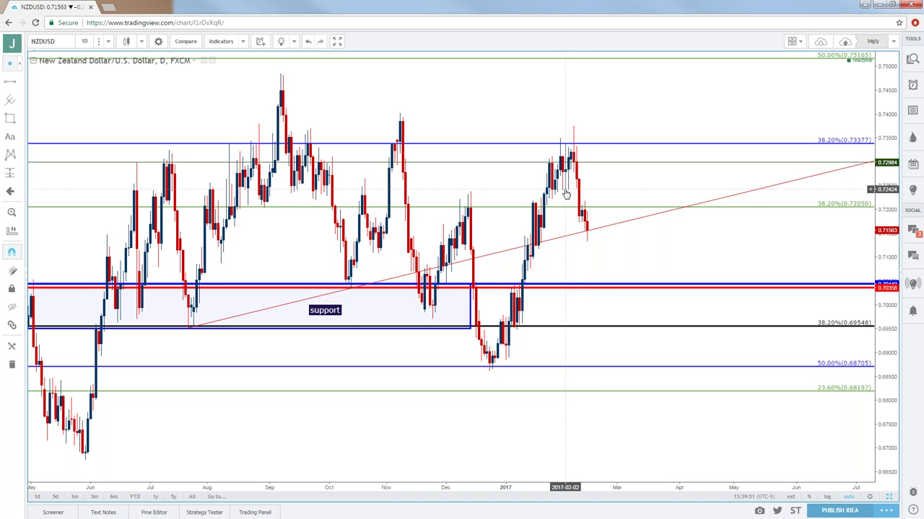
scroll(567, 189, up, 3)
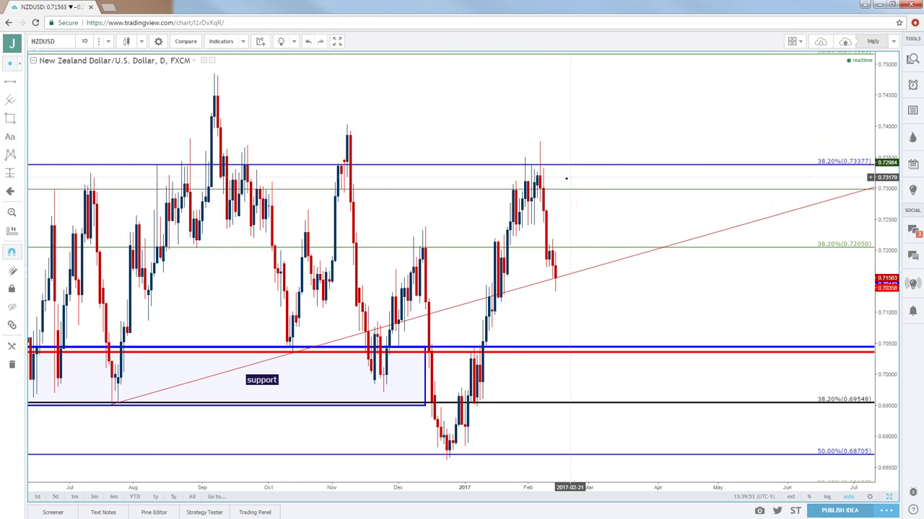
drag(458, 171, 645, 200)
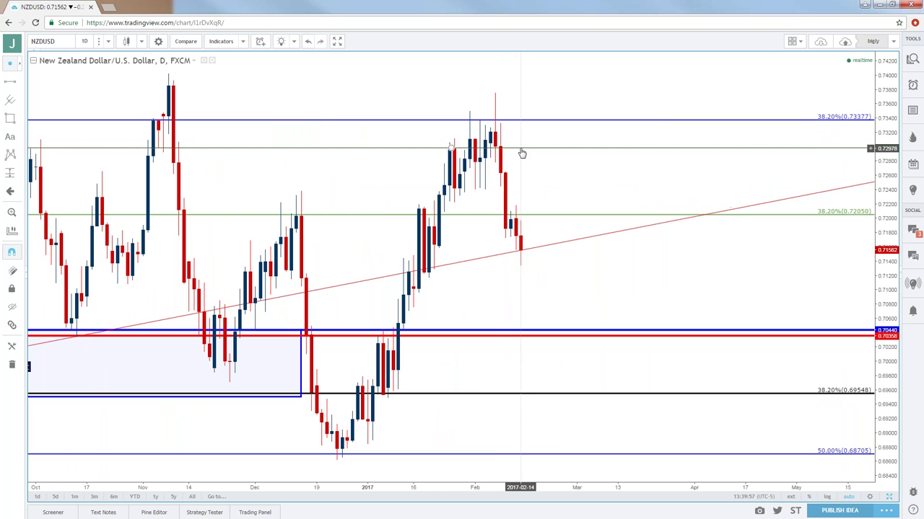
click(451, 148)
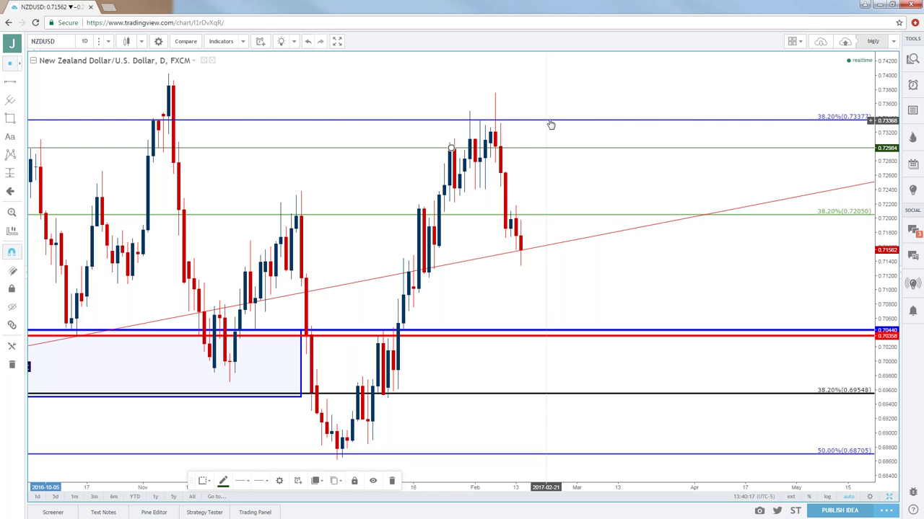
scroll(550, 124, down, 5)
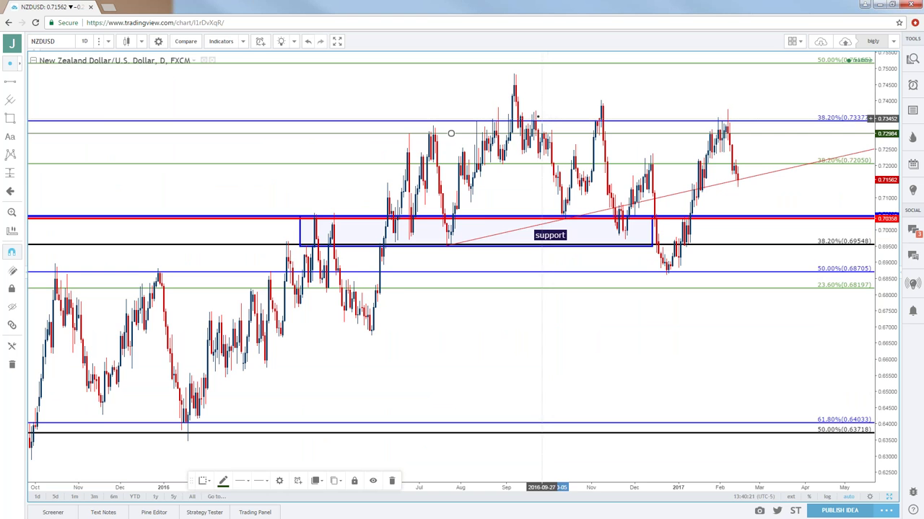
scroll(495, 108, down, 3)
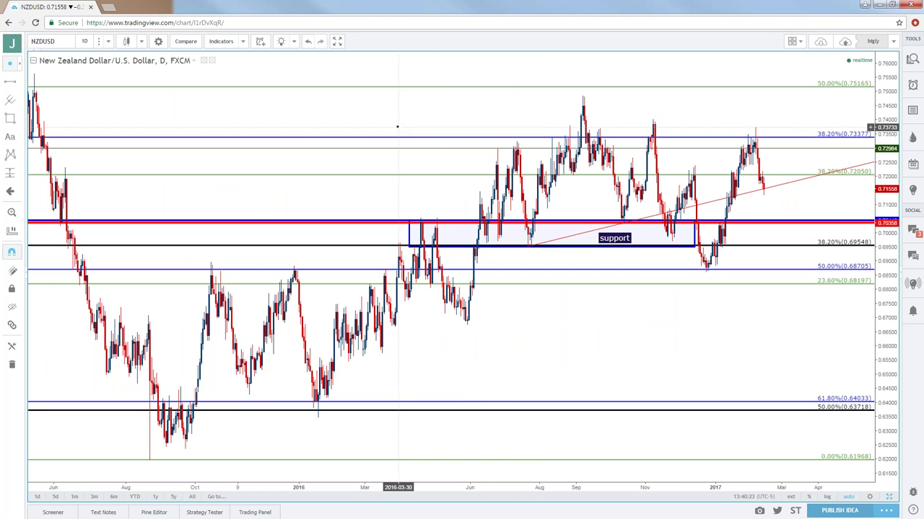
Step: Load the AUDUSD symbol in place of NZDUSD
click(72, 45)
text(AUDUSD)
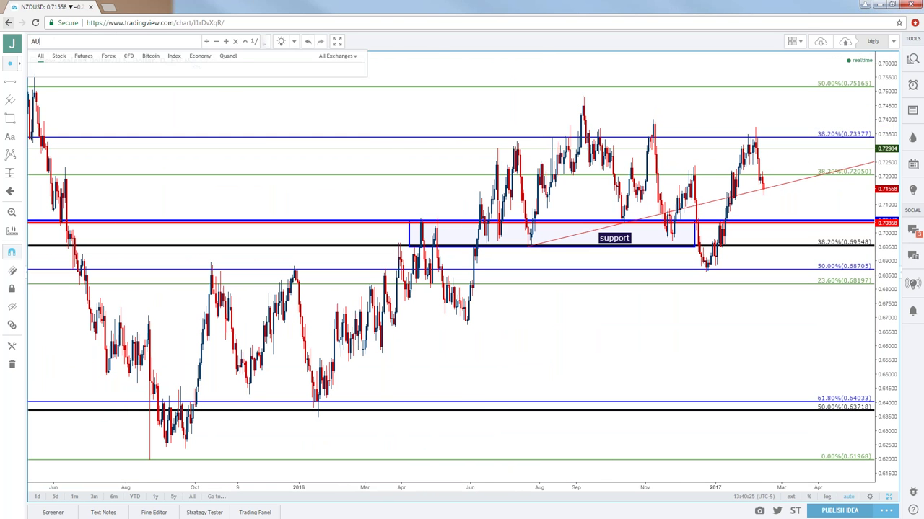
key(Return)
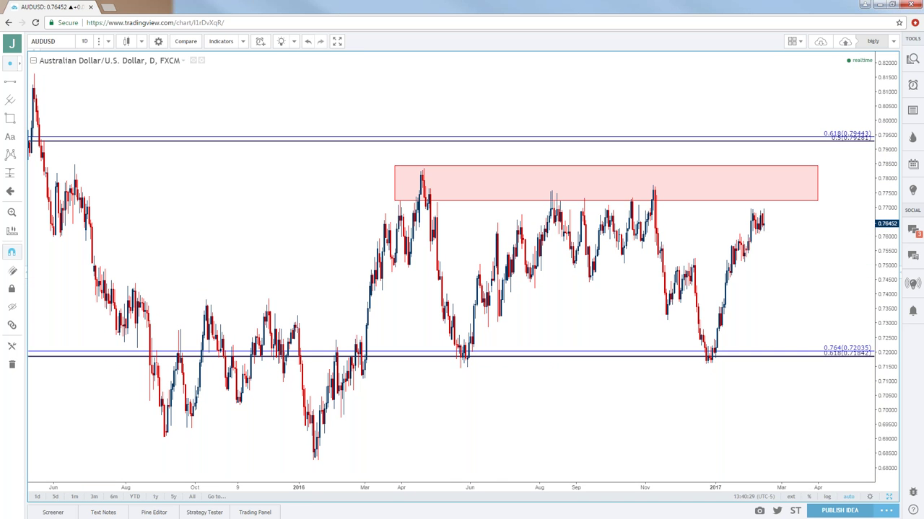
click(86, 42)
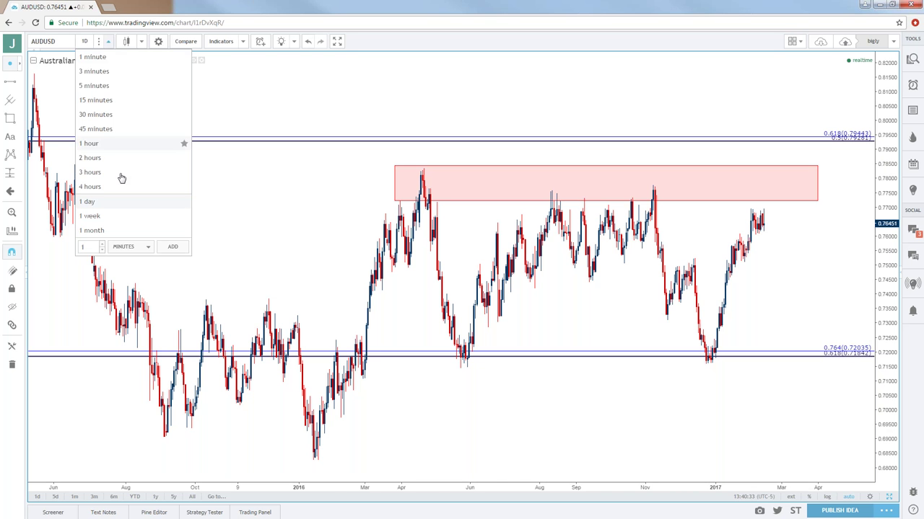
Step: Show AUD/USD on 1-month candles, zoom in, and lower the red zone's bottom edge slightly
click(116, 230)
scroll(462, 289, up, 3)
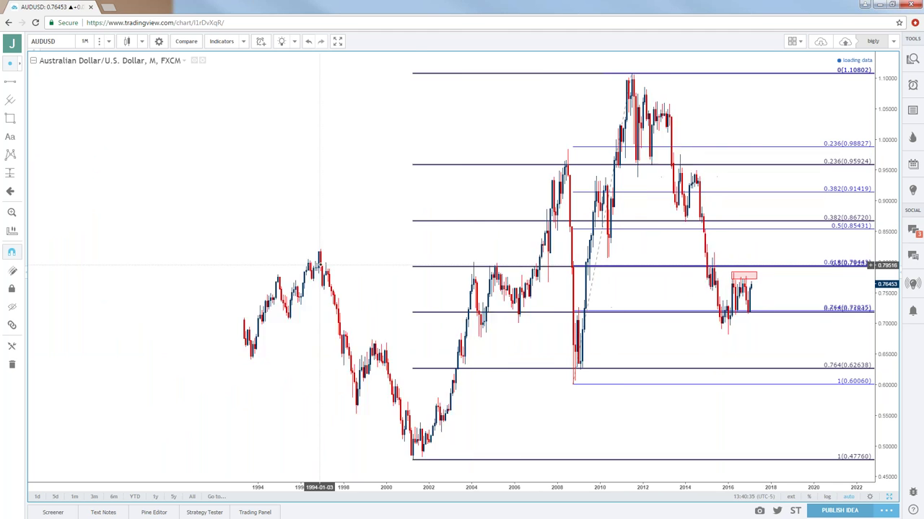
click(678, 277)
click(675, 284)
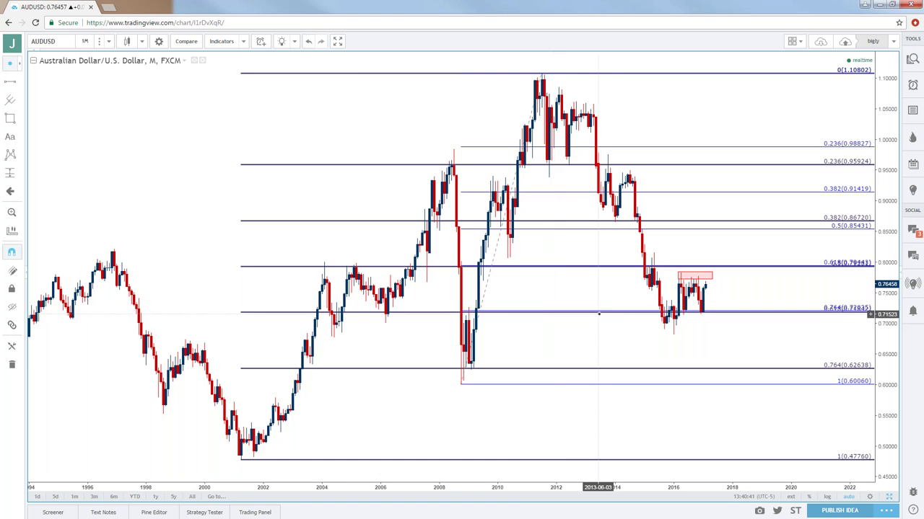
scroll(599, 315, up, 3)
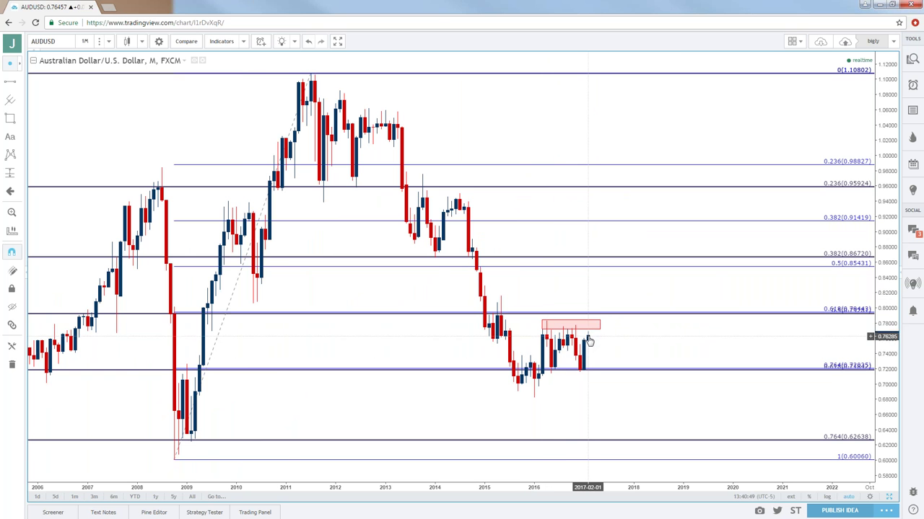
scroll(588, 339, up, 3)
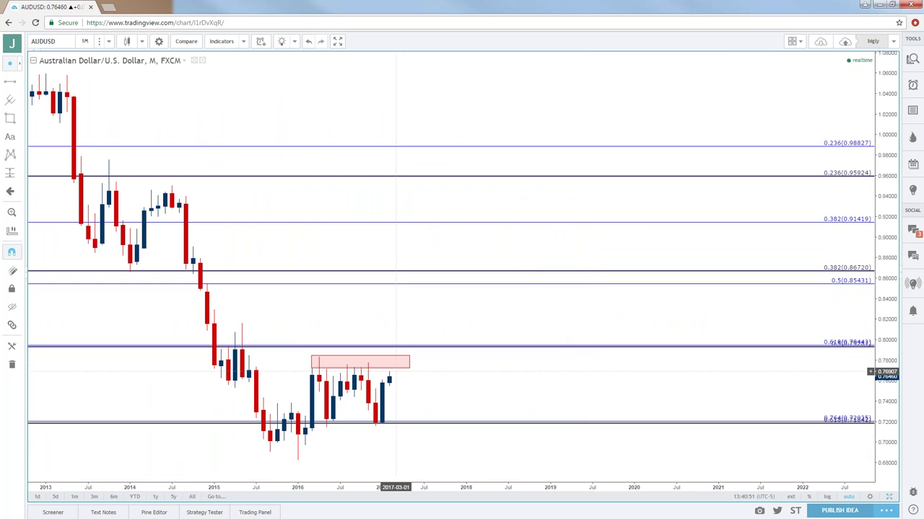
drag(409, 367, 409, 374)
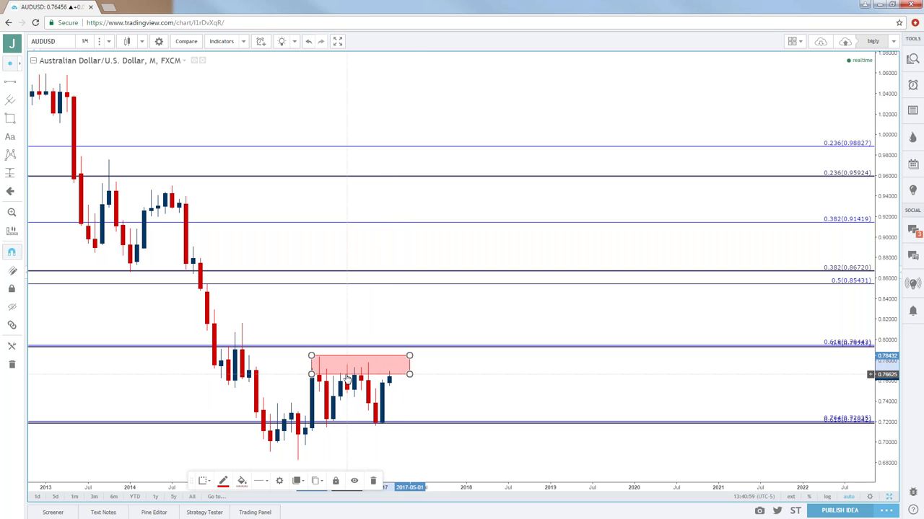
Step: Select the red rectangle zone and pan the monthly chart back to earlier years
drag(423, 335, 518, 338)
click(405, 380)
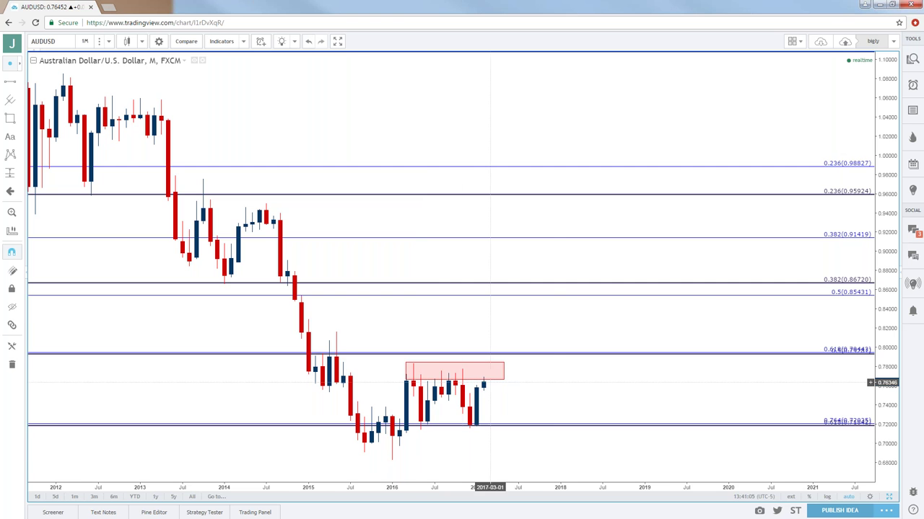
drag(536, 388, 772, 388)
scroll(570, 389, up, 3)
click(558, 375)
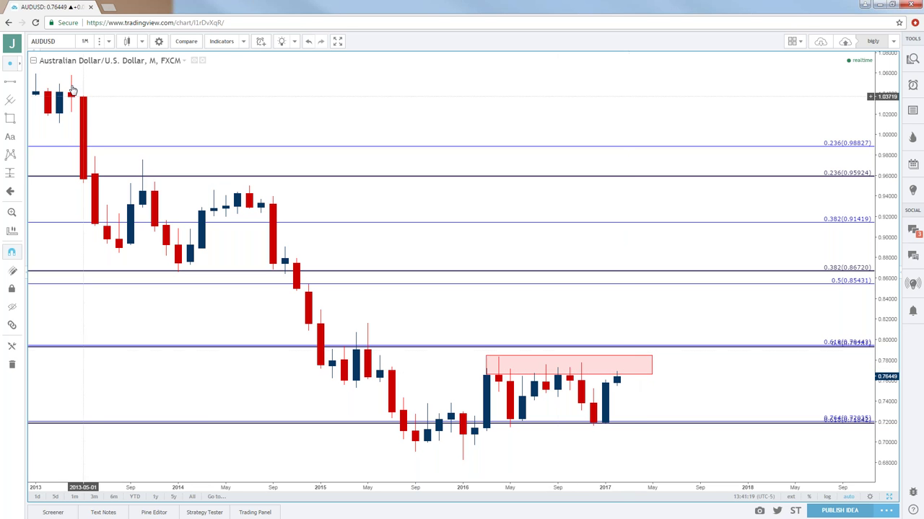
Step: Put AUD/USD on 1-week candles and zoom out
click(86, 42)
click(103, 216)
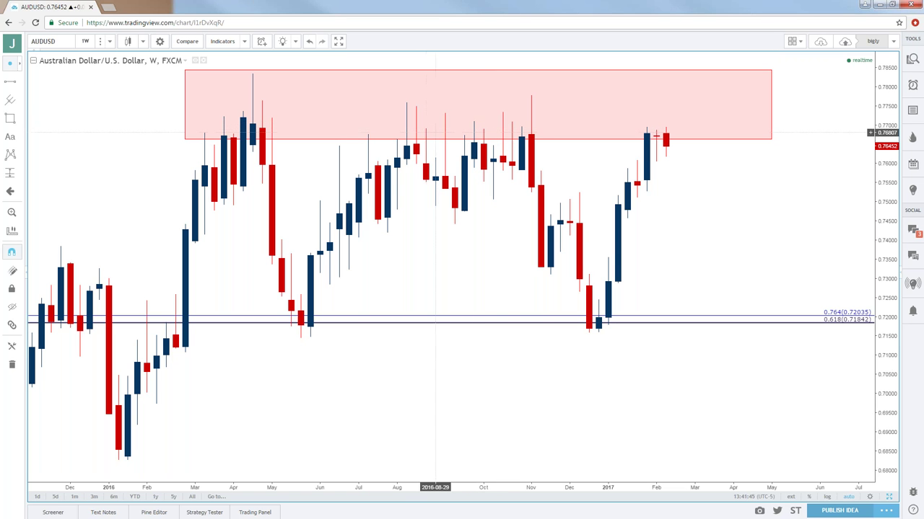
scroll(570, 187, down, 2)
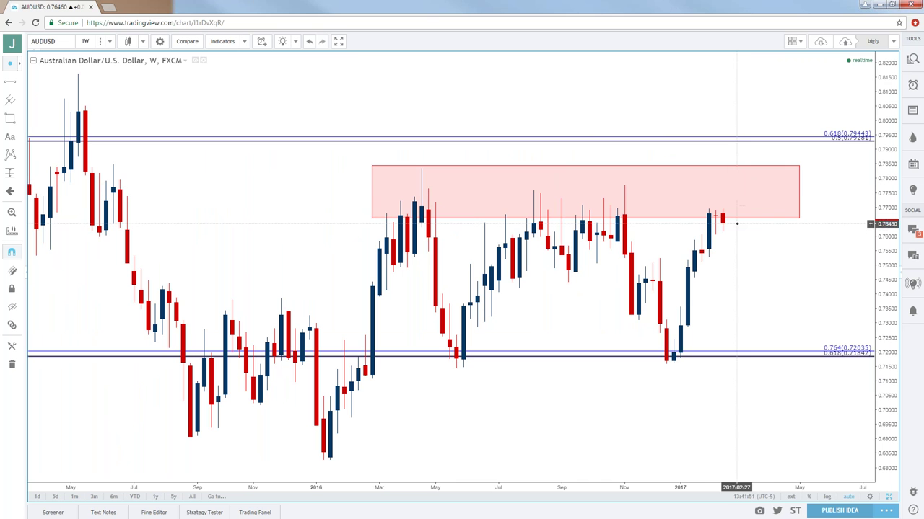
Step: Switch AUD/USD to daily candles and zoom out
click(85, 41)
click(98, 202)
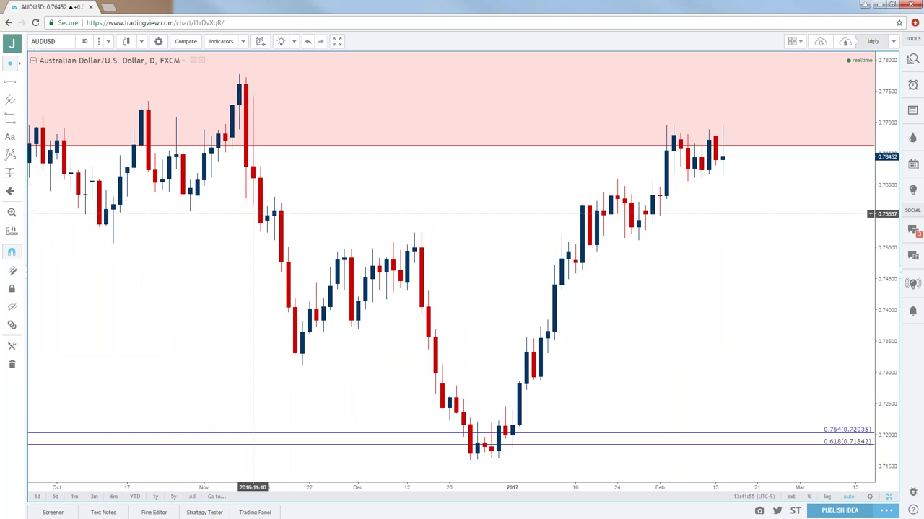
scroll(295, 221, down, 2)
scroll(303, 221, down, 2)
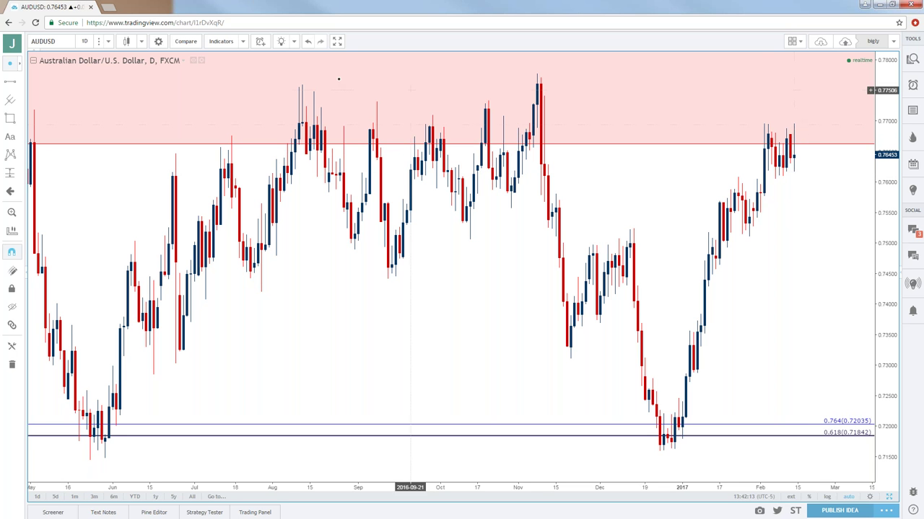
Step: Change the interval to 4-hour candles and zoom in
click(100, 43)
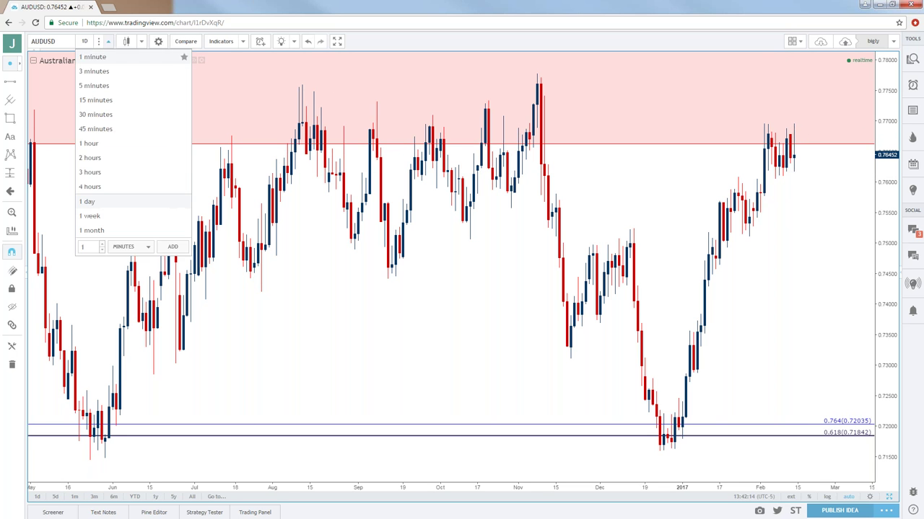
click(104, 185)
scroll(480, 212, up, 1)
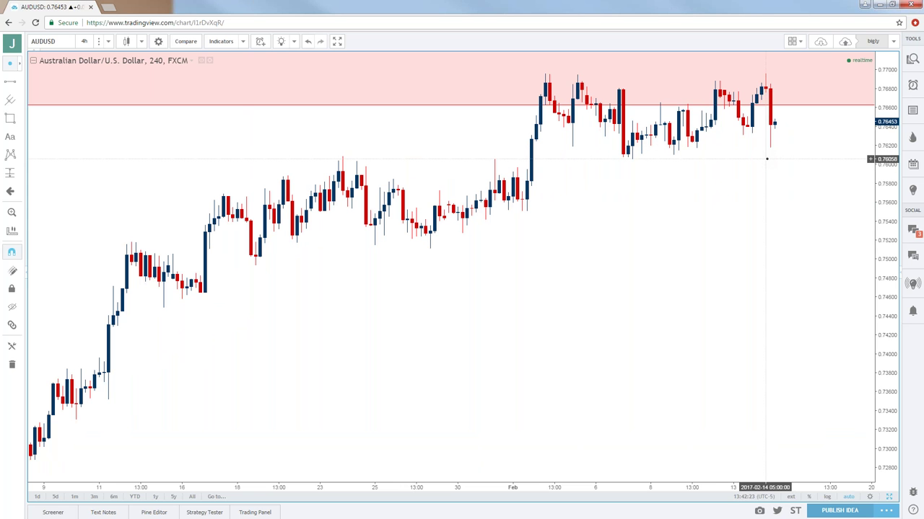
click(20, 121)
Step: Draw a thin rectangle zone just above 0.7600 on the 4-hour chart
click(58, 137)
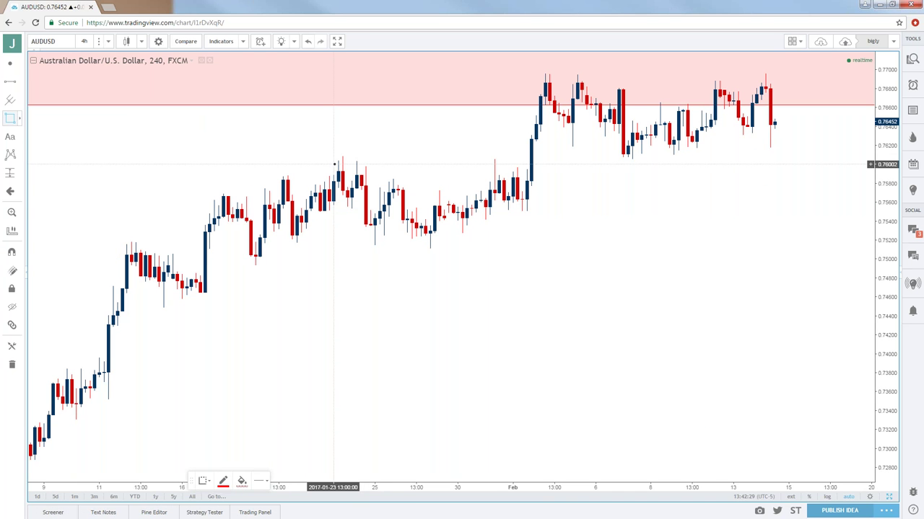
drag(337, 165, 856, 155)
click(794, 192)
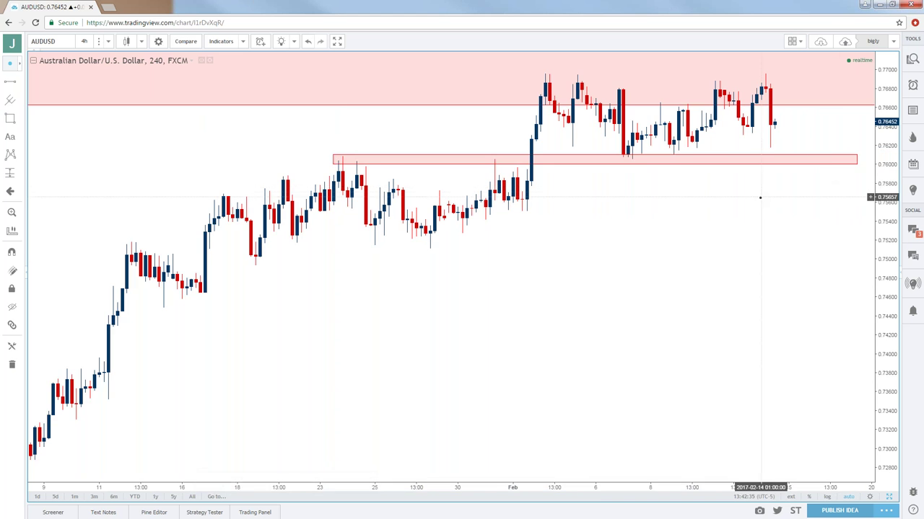
Step: Zoom out and pan the chart until price history back to early 2015 appears
scroll(714, 217, down, 3)
scroll(642, 243, down, 3)
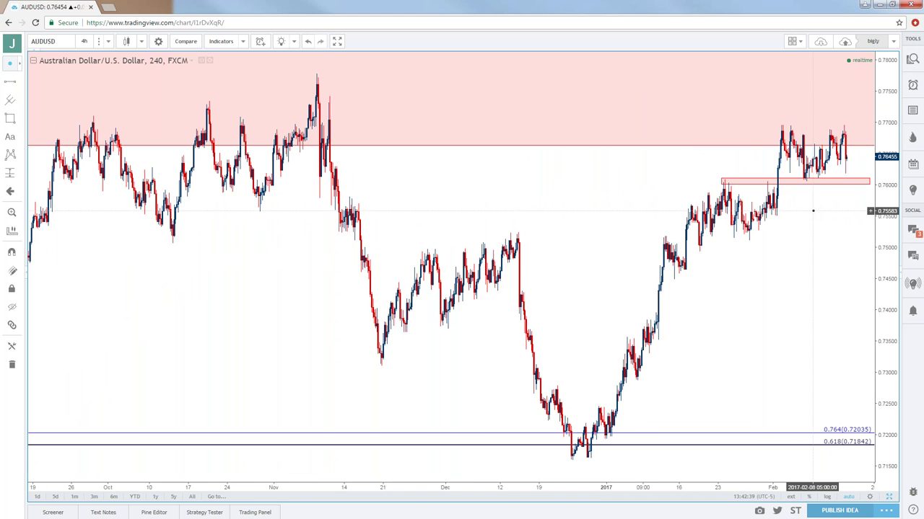
drag(818, 250, 647, 251)
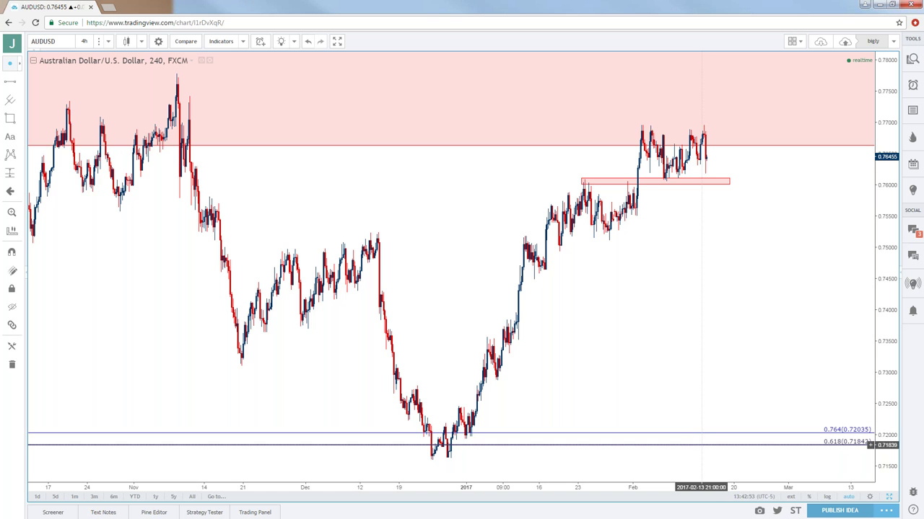
scroll(705, 437, down, 3)
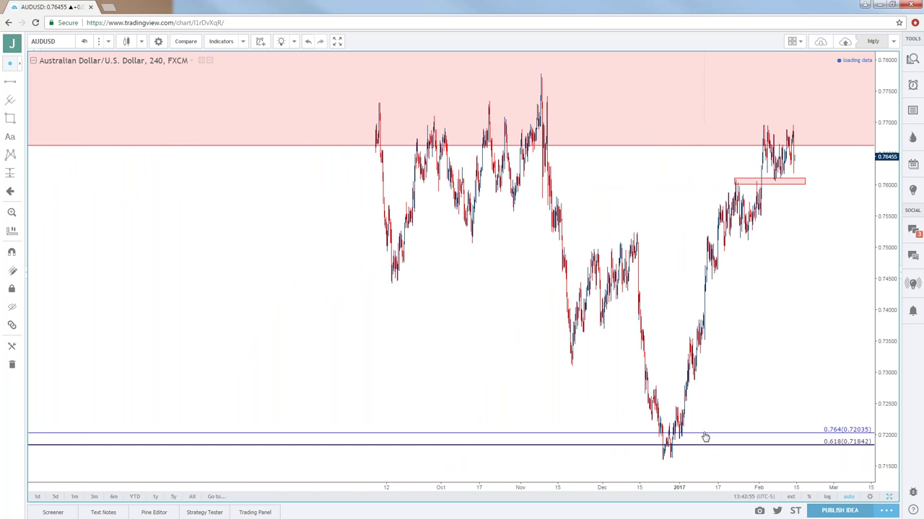
scroll(710, 435, down, 2)
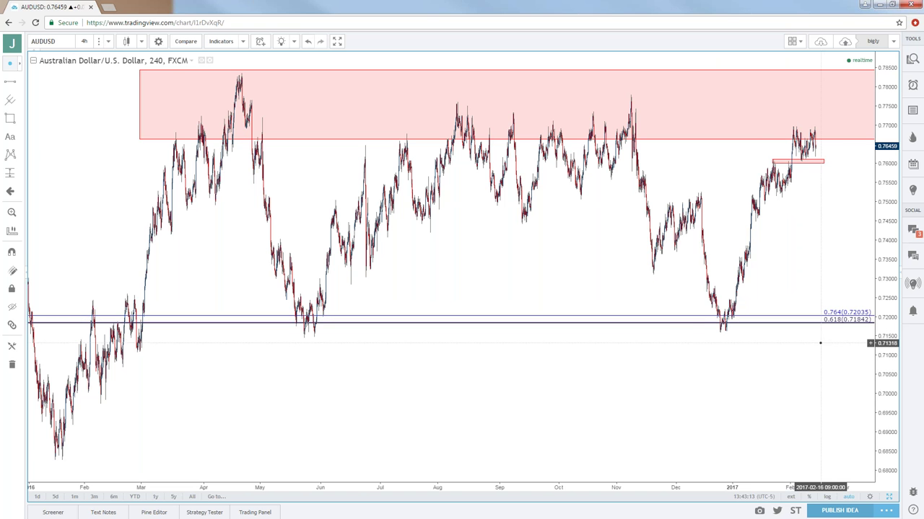
scroll(750, 346, right, 3)
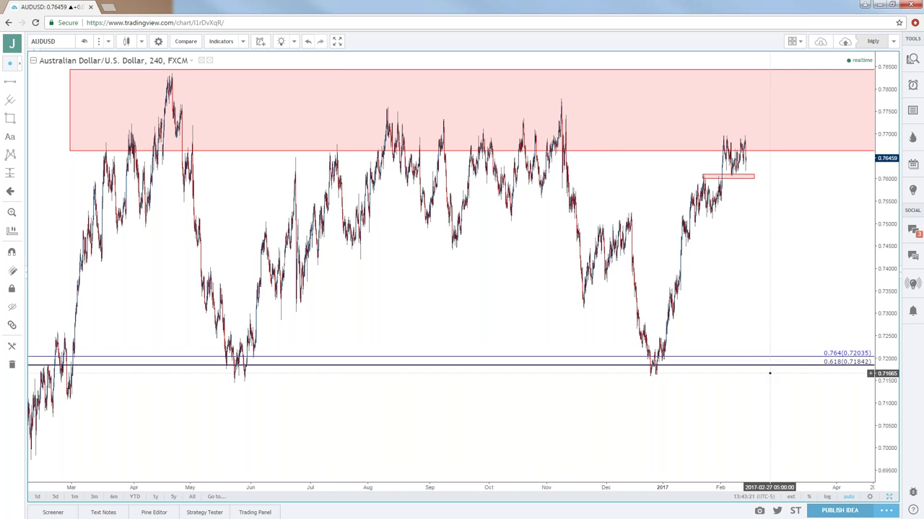
scroll(769, 374, down, 5)
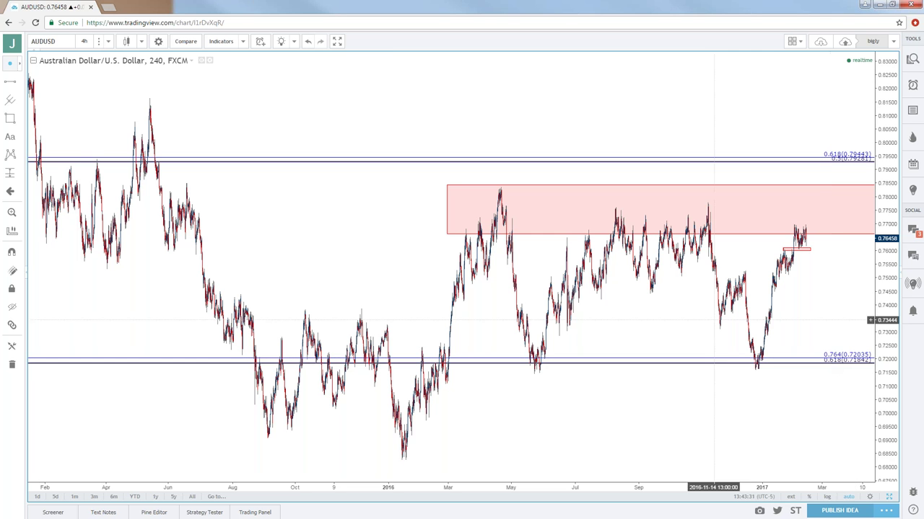
click(85, 41)
Step: Check AUD/USD on 1-month candles, then switch to 1-day and zoom to span 2014–2017
click(101, 230)
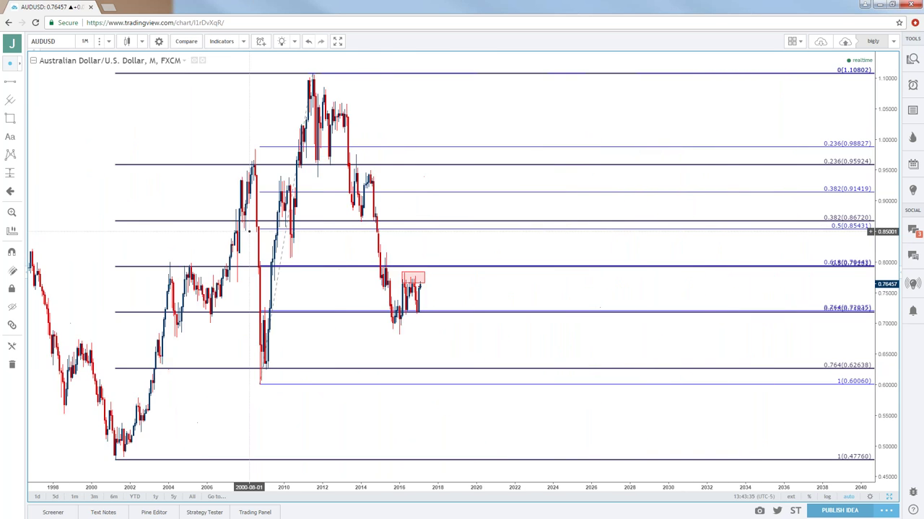
click(84, 41)
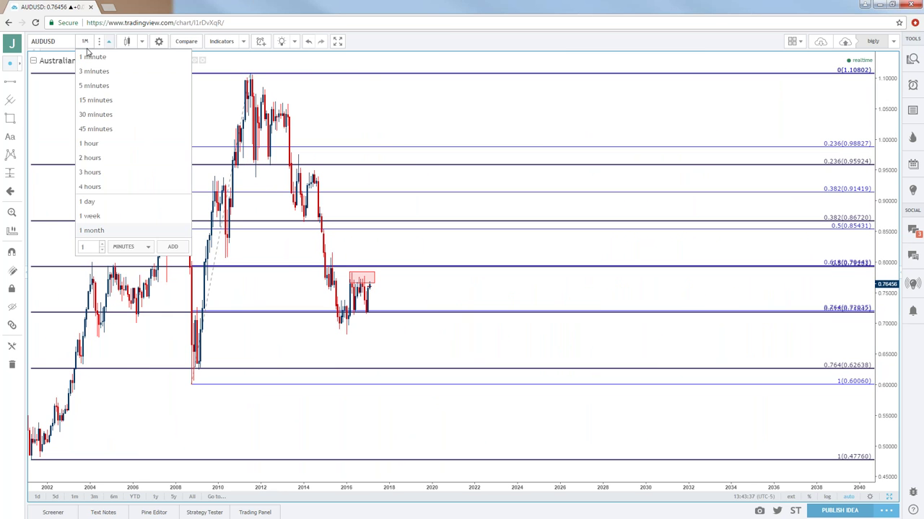
click(97, 200)
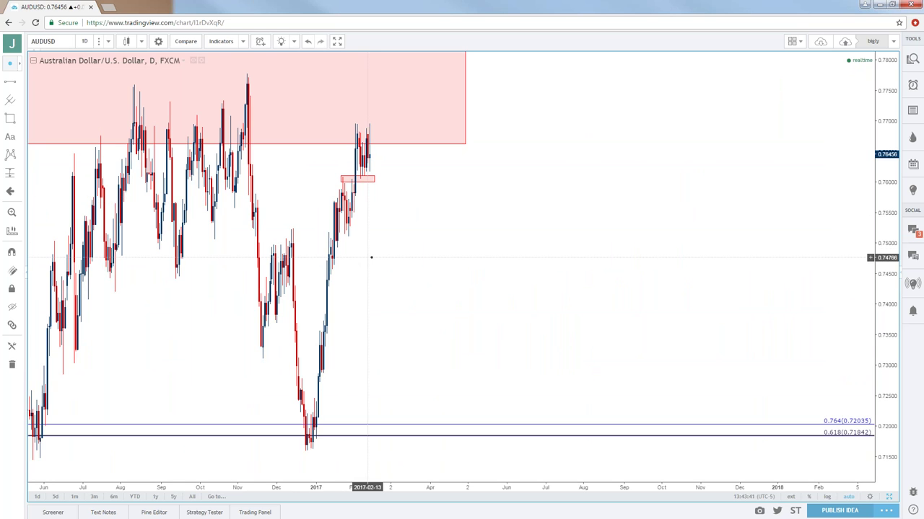
scroll(375, 257, down, 3)
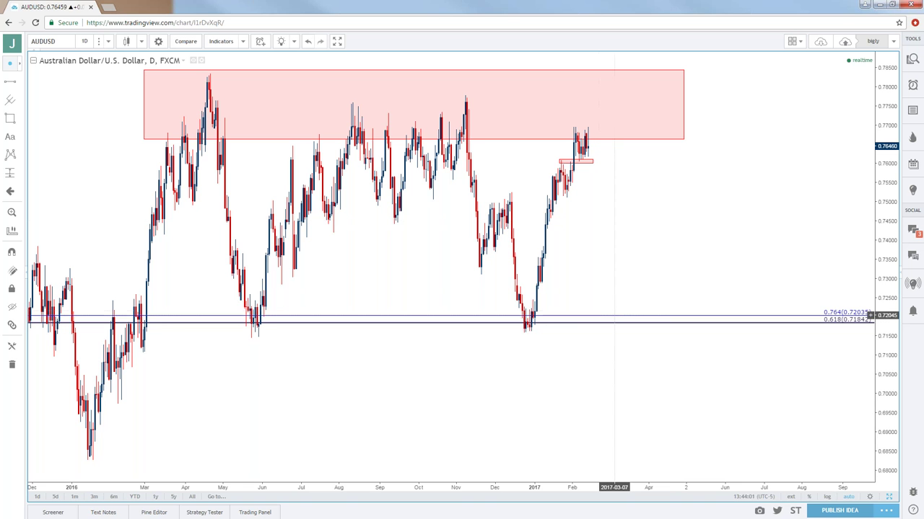
scroll(615, 315, down, 5)
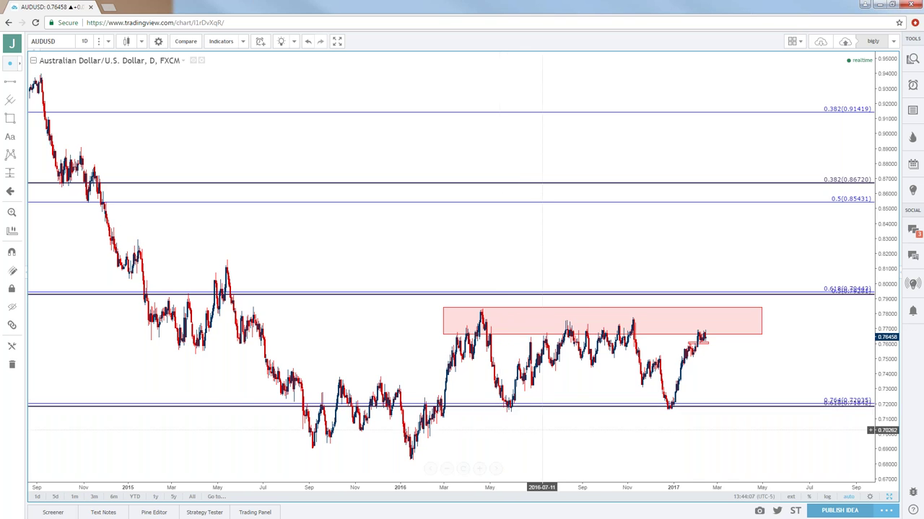
scroll(538, 426, up, 3)
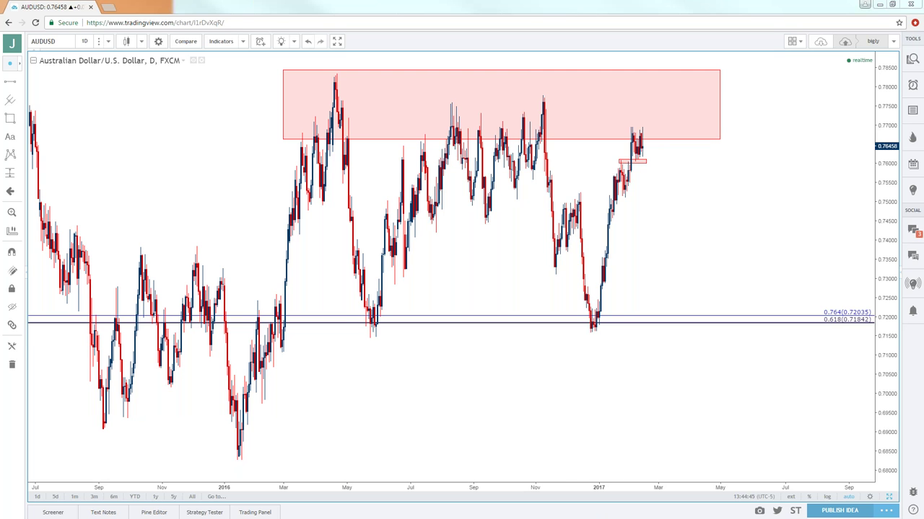
Step: Load the DXY symbol on the chart
click(50, 40)
text(DXY)
key(Return)
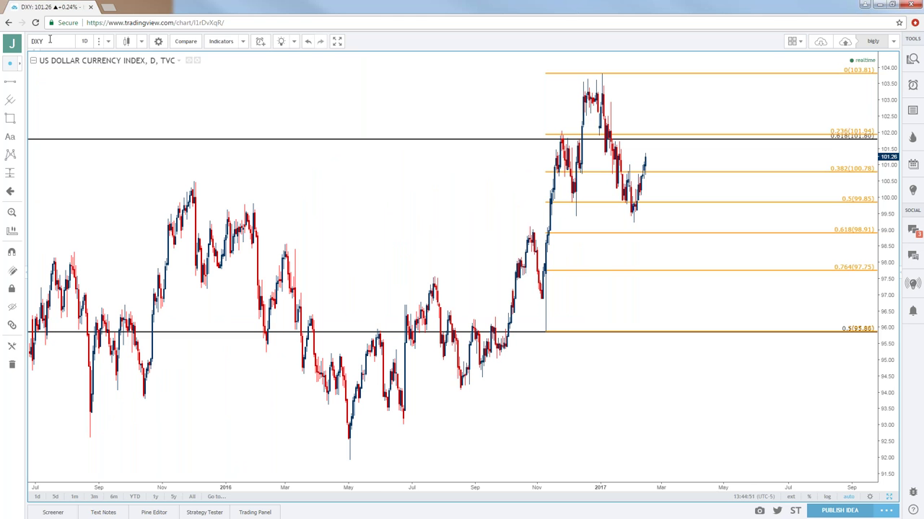
Step: Switch the chart to USDJPY and bring up its symbol search results
click(50, 39)
text(USD)
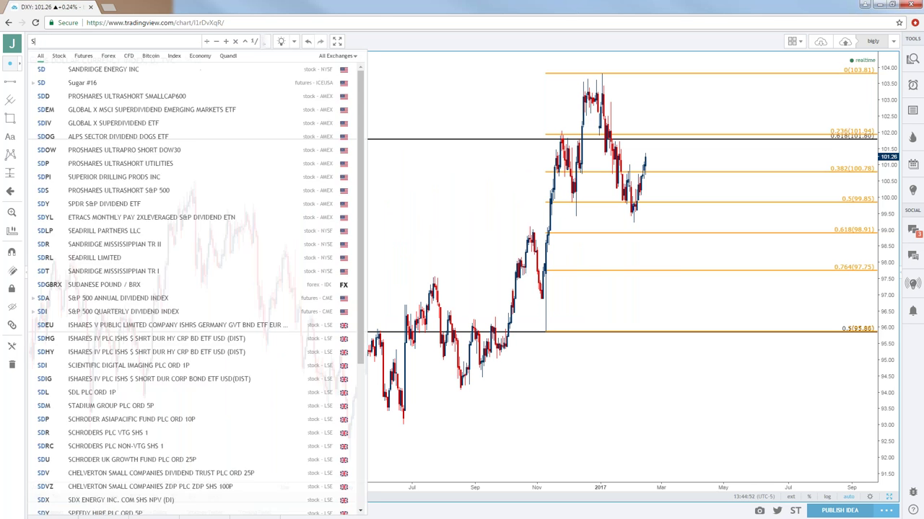
text(JPY)
key(Return)
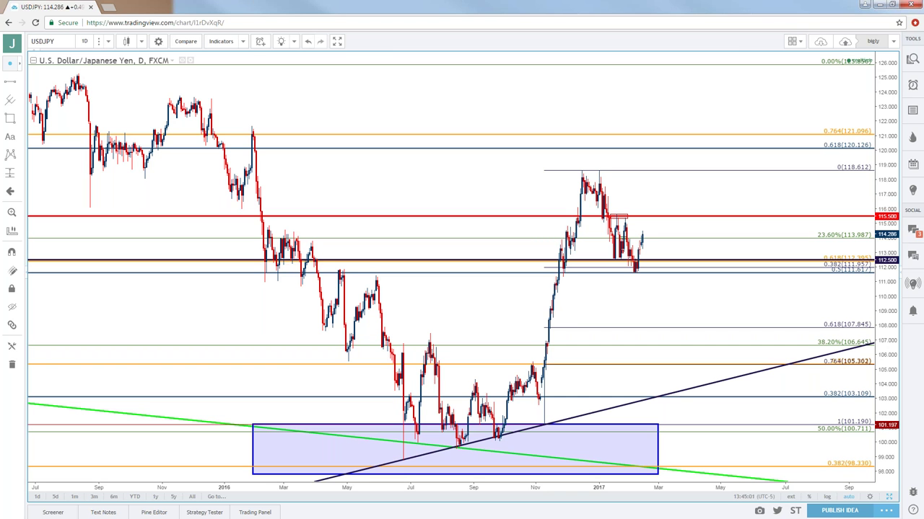
click(59, 42)
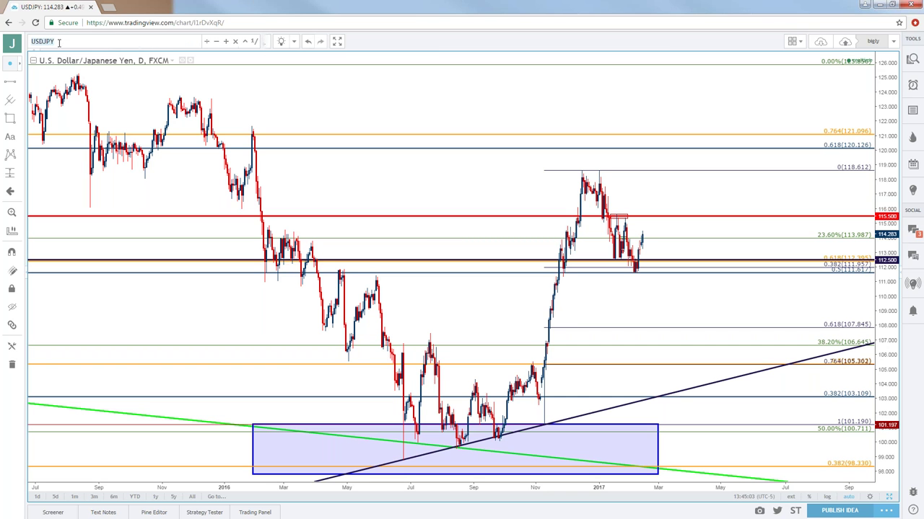
drag(59, 43, 45, 42)
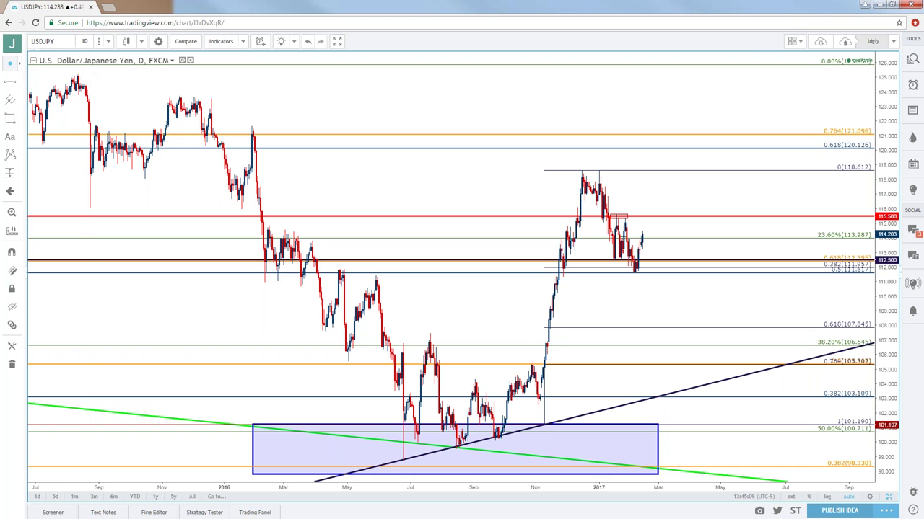
click(61, 45)
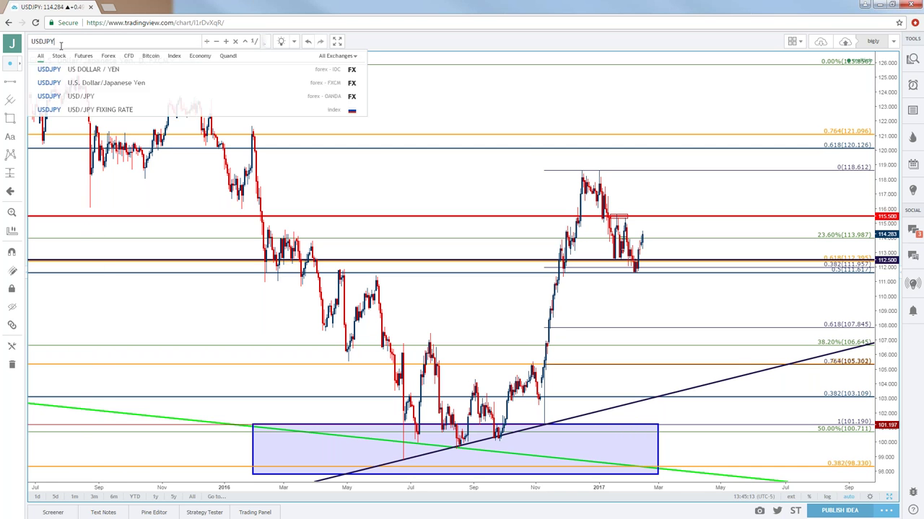
Step: Load the FX_IDC USDJPY chart with its orange Fibonacci set from 101.196 to 118.608
click(101, 69)
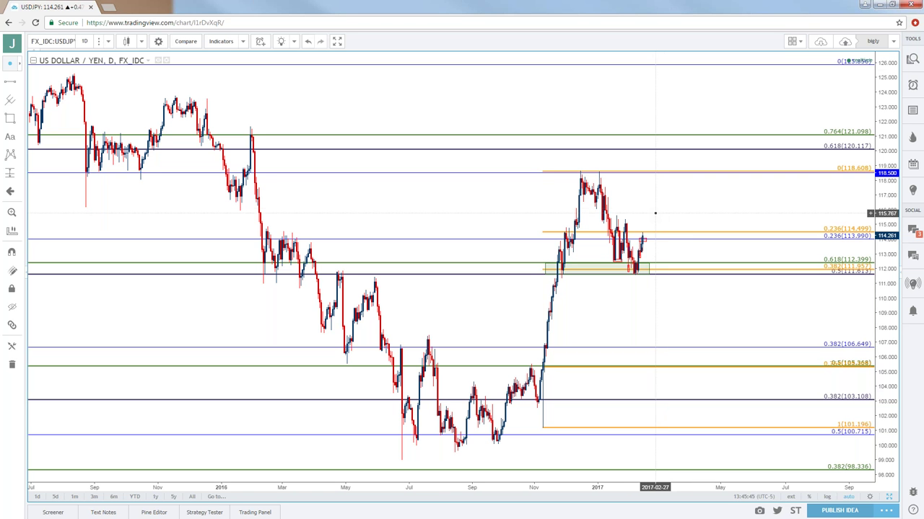
click(62, 42)
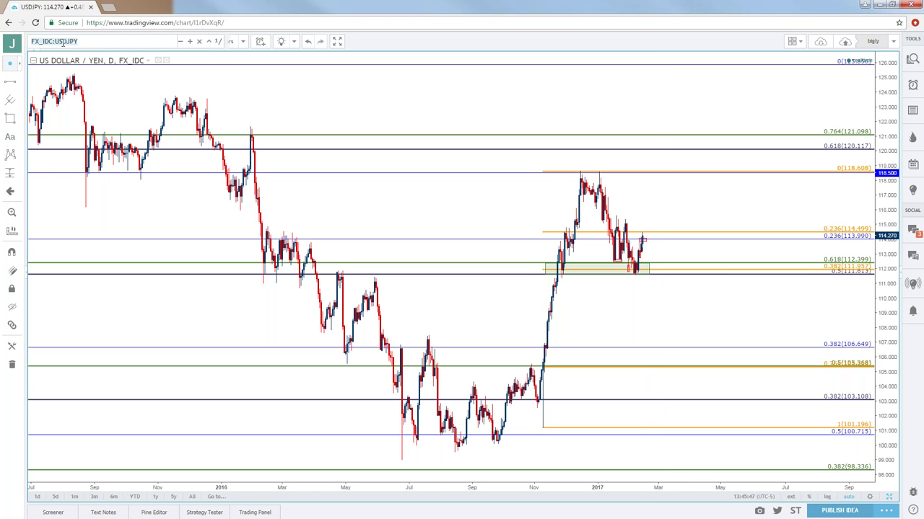
Step: Bring up the DXY Dollar Index chart for a quick look
text(DXY)
key(Return)
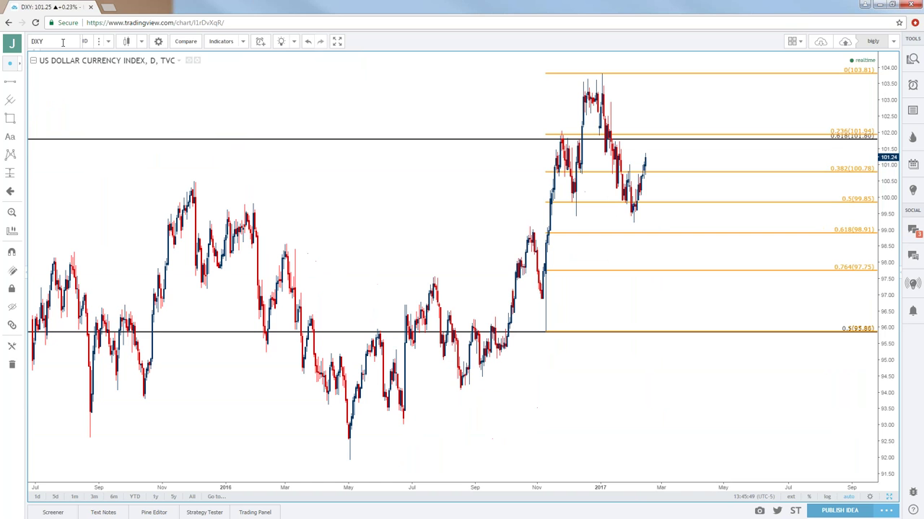
click(62, 41)
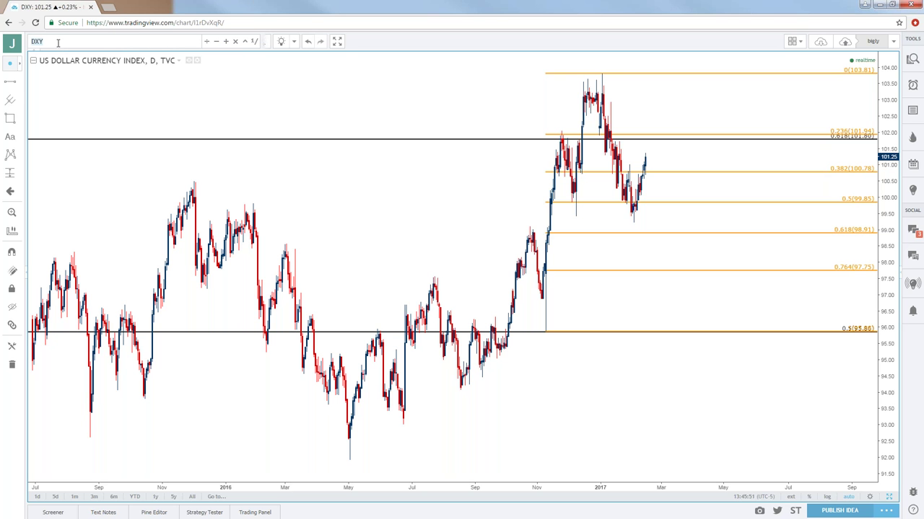
click(78, 94)
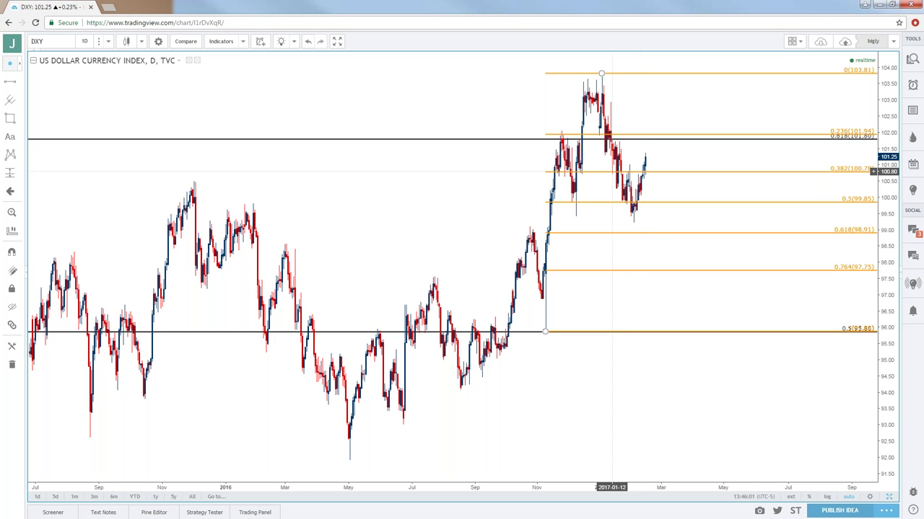
Step: Return to the FXCM USDJPY daily chart with red levels at 115.500 and 112.500
click(42, 41)
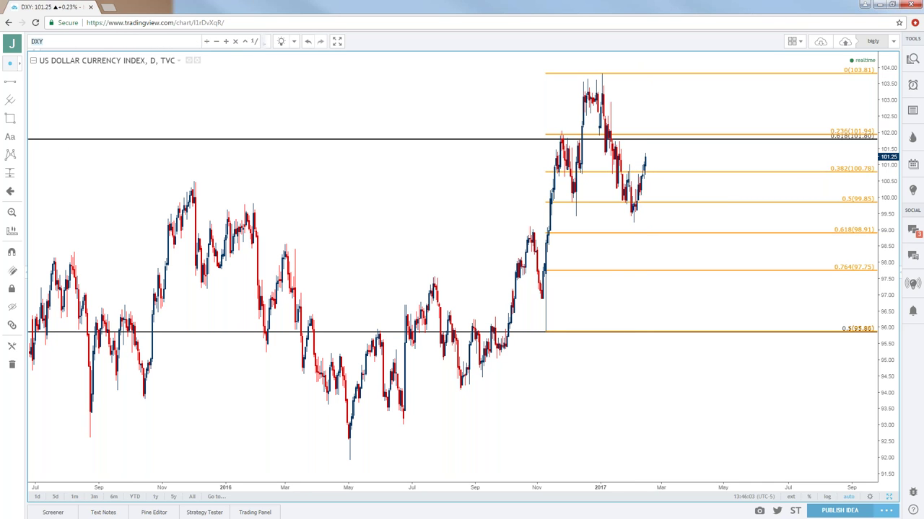
text(USDJPY)
key(Return)
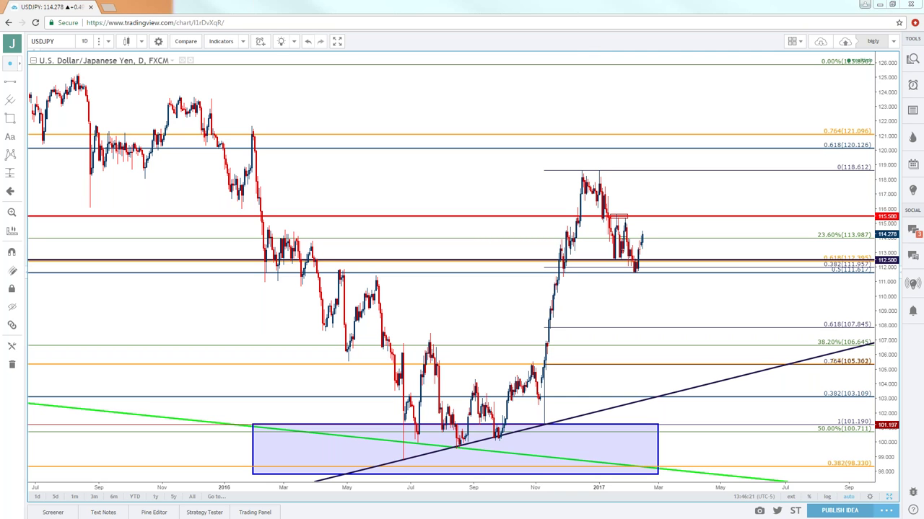
Step: Put USDJPY on 4-hour candles and zoom and pan to late December through February
click(86, 42)
click(132, 189)
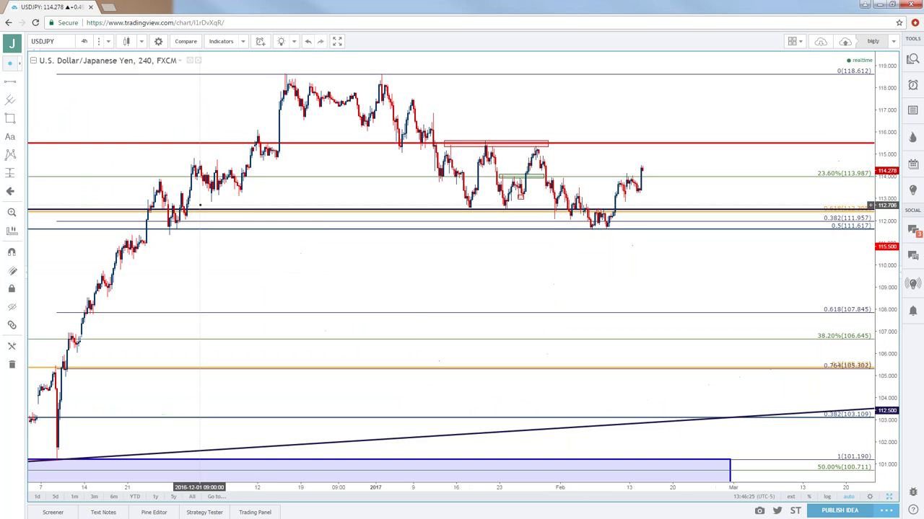
scroll(326, 218, up, 3)
drag(329, 213, 393, 205)
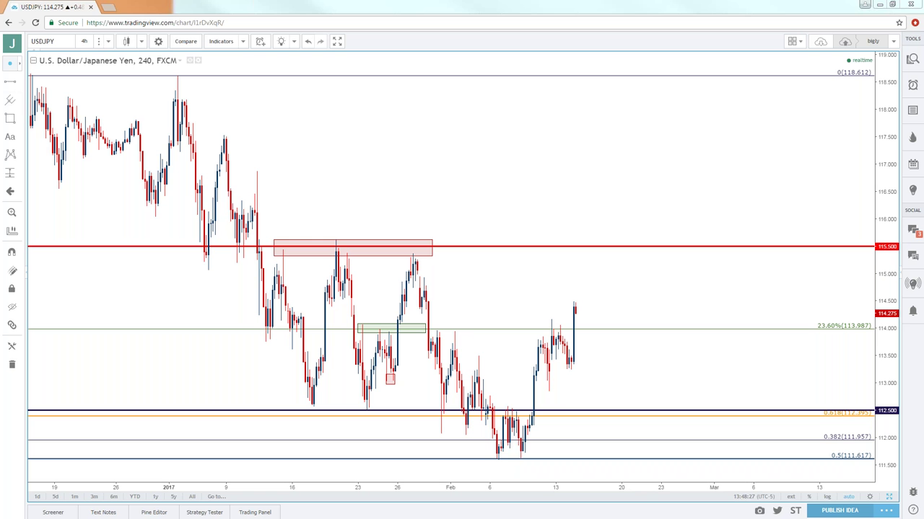
Step: Change the 4-hour chart's symbol to USDCAD, near 1.30614 under green levels 1.30997 and 1.31221
click(51, 41)
text(USDCAD)
key(Return)
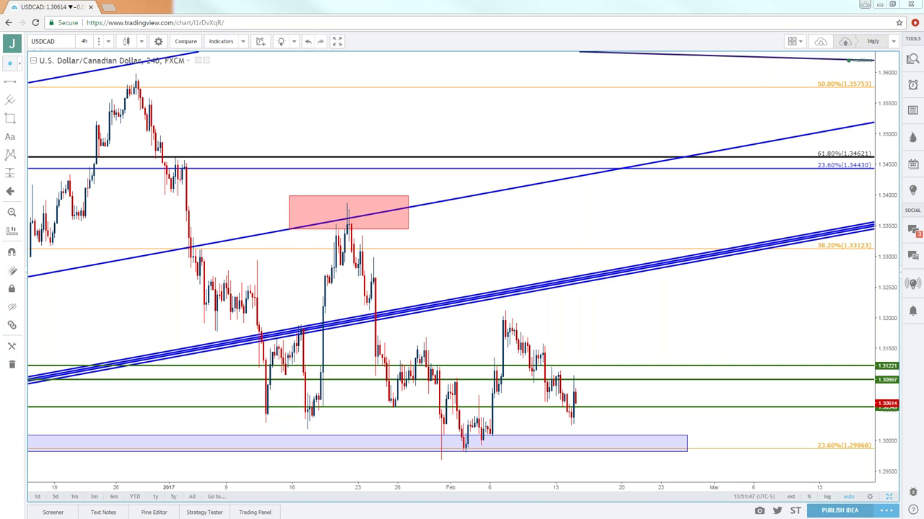
Step: Add a Smoothed Moving Average with length 200, then switch USD/CAD to 1-day candles
right_click(294, 107)
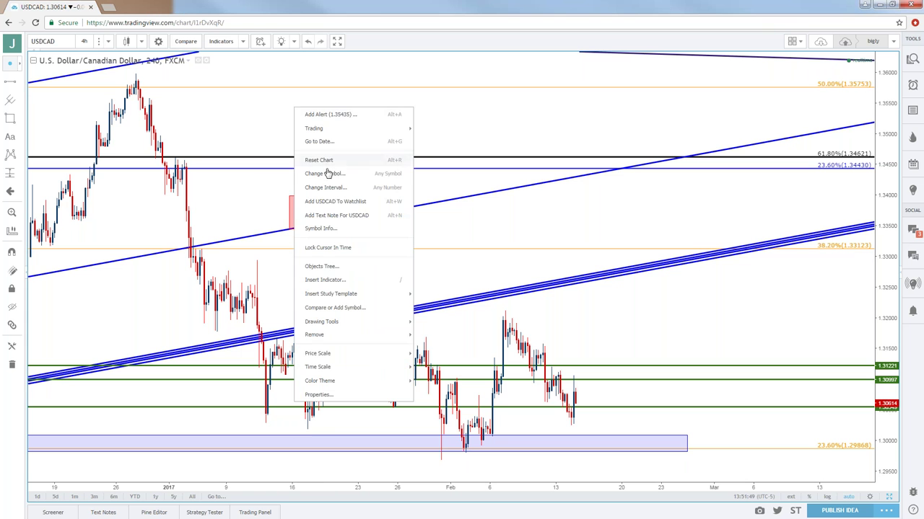
click(337, 279)
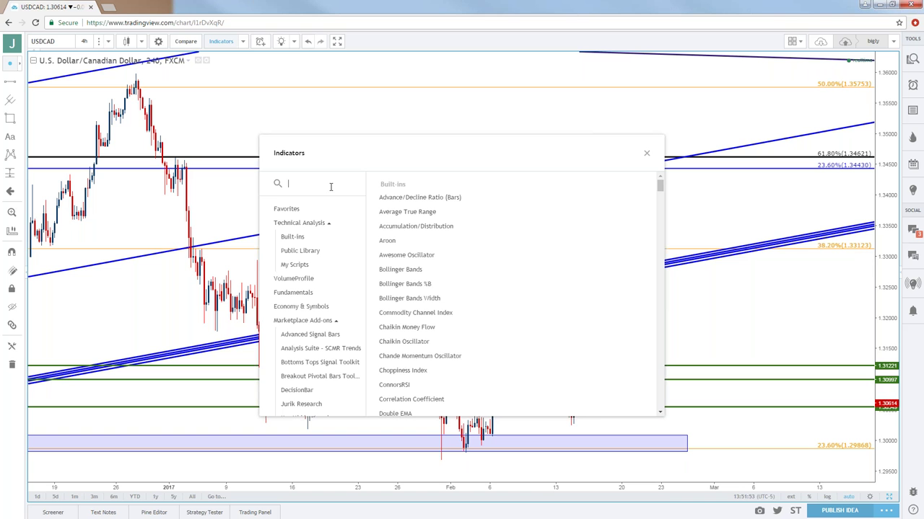
text(sma)
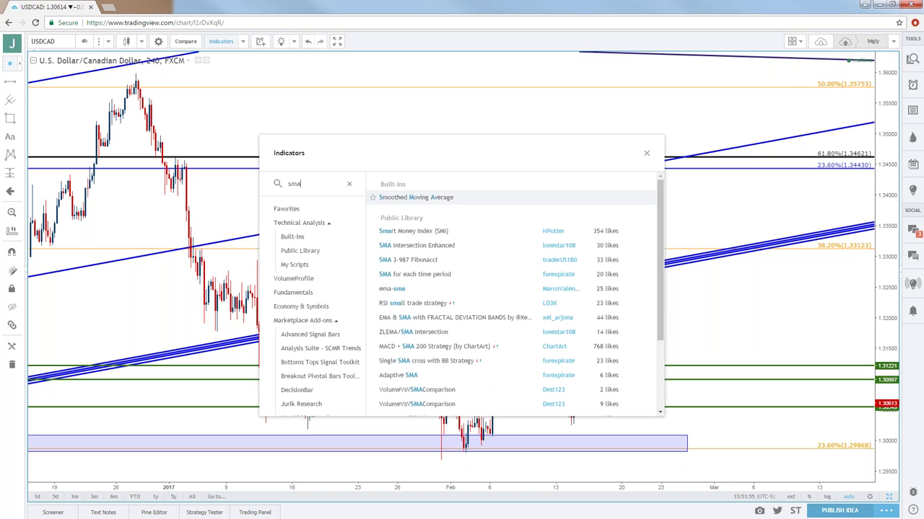
click(428, 199)
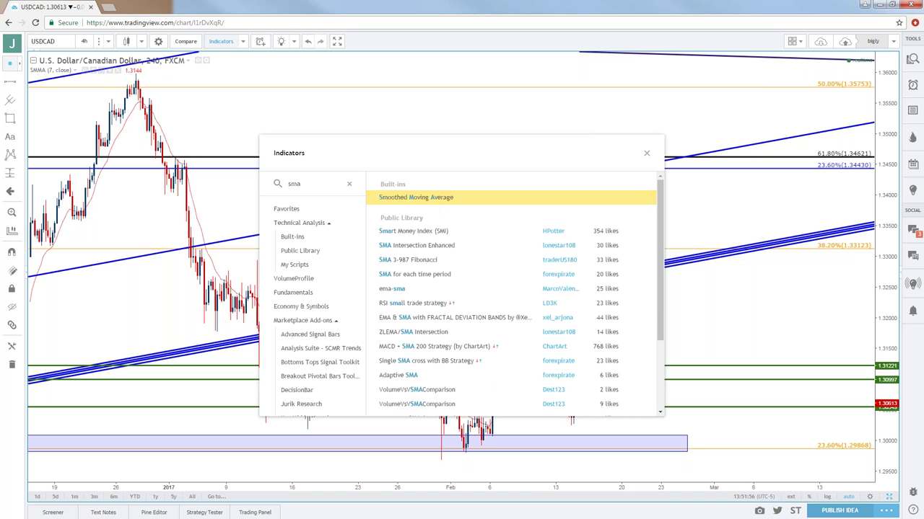
click(647, 153)
double_click(347, 269)
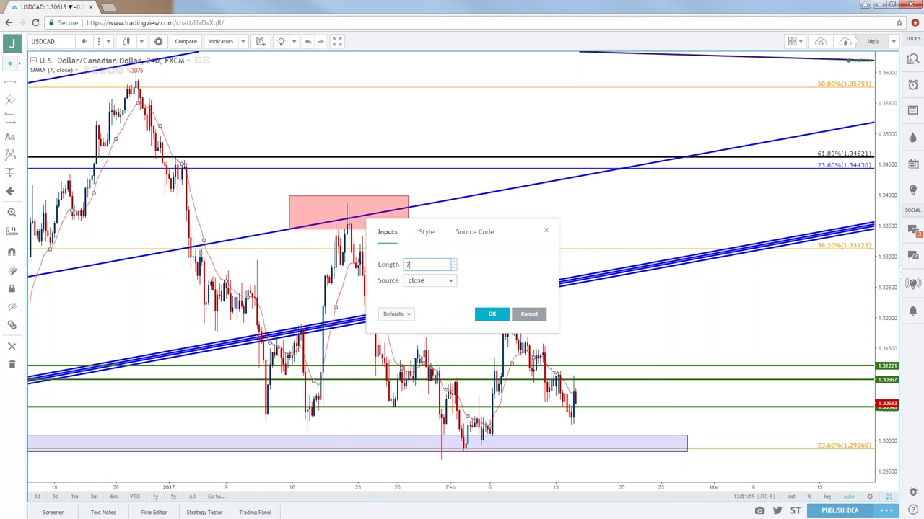
text(200)
click(491, 314)
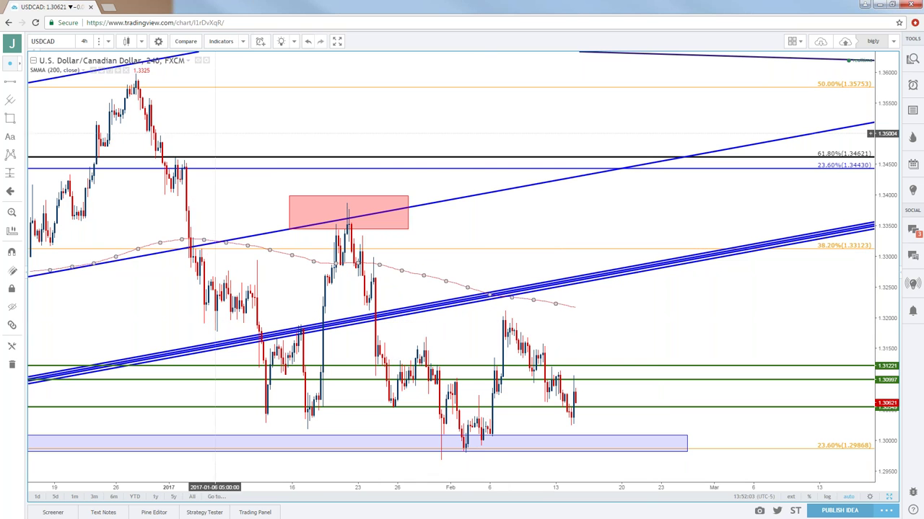
click(84, 41)
click(104, 205)
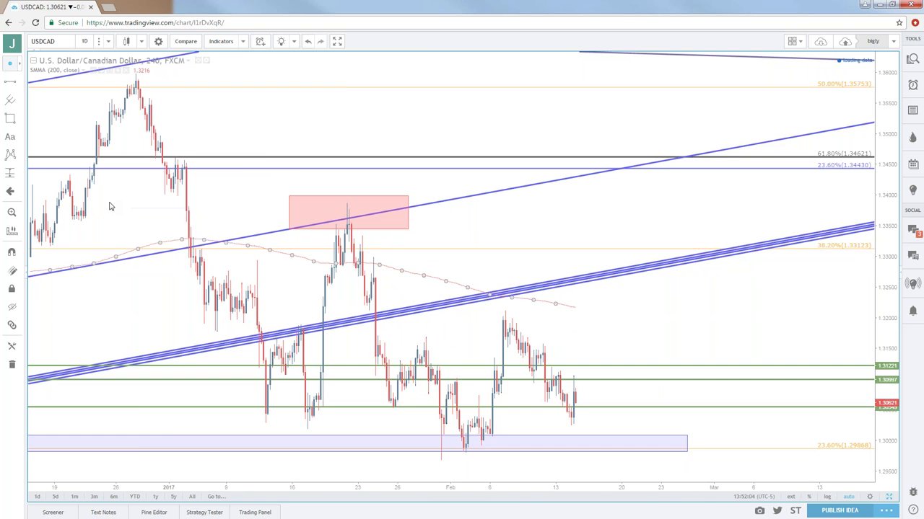
Step: Select the purple 1.30 support zone and zoom out to show 2015–2017 daily history
click(567, 277)
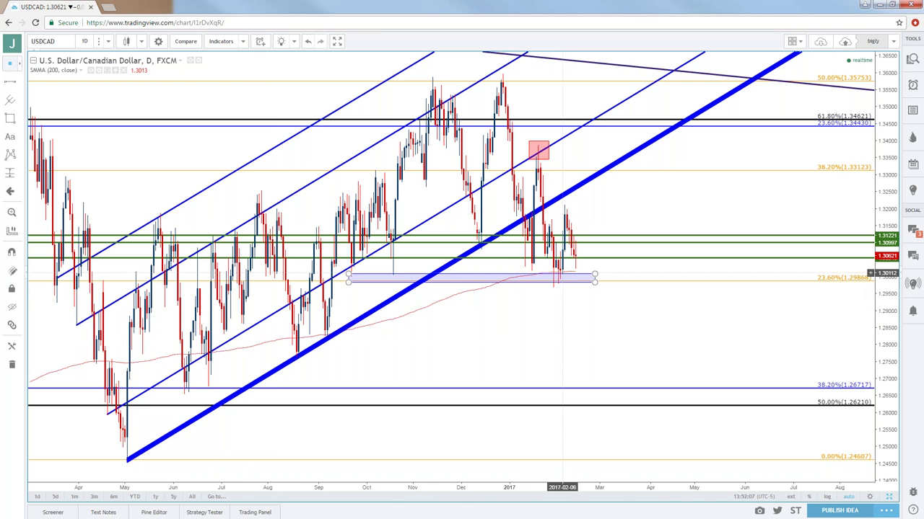
key(Escape)
click(561, 278)
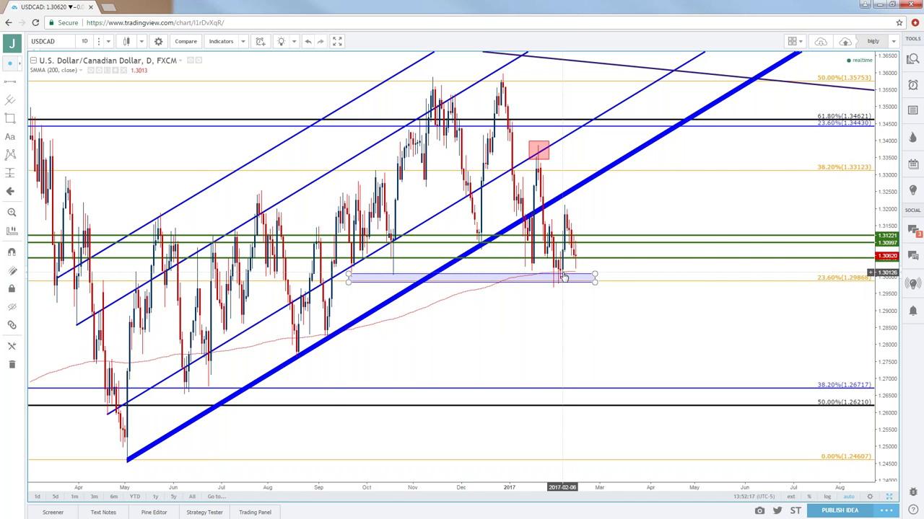
scroll(564, 277, down, 5)
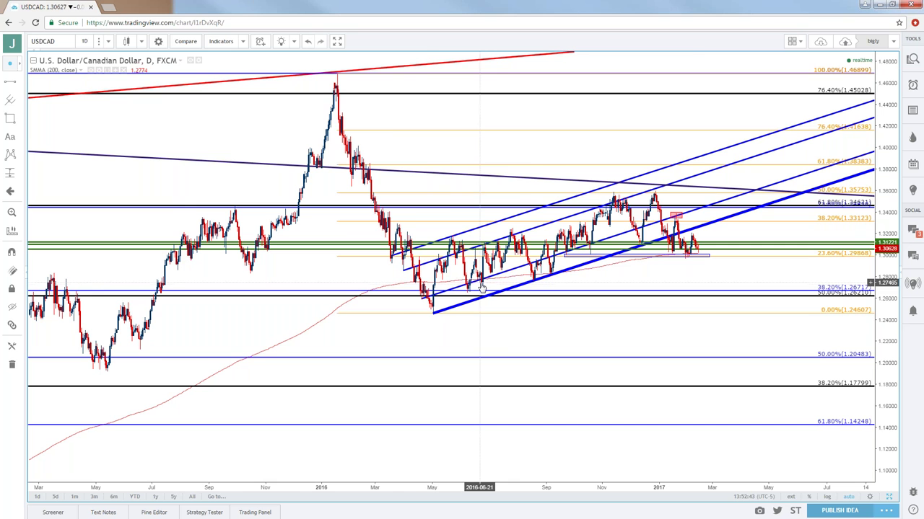
Step: Zoom in on recent months and select then deselect the purple 1.30 support rectangle
scroll(505, 282, up, 3)
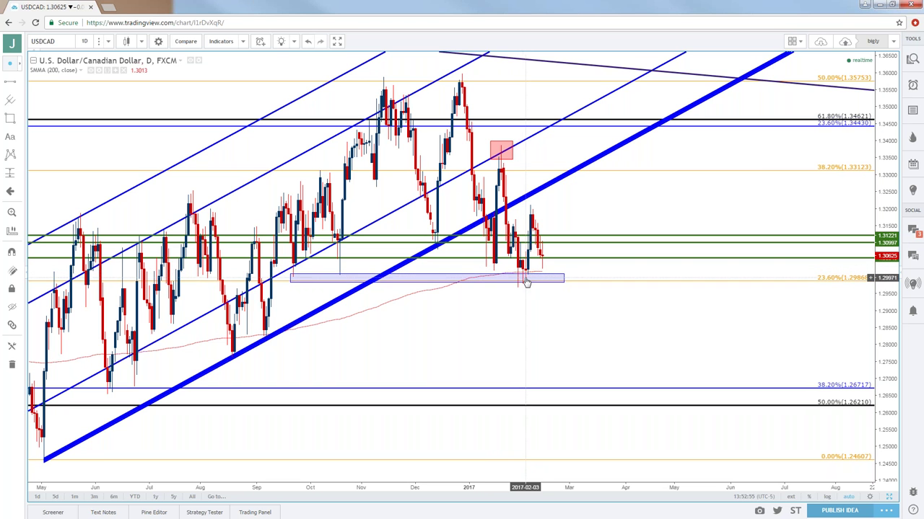
click(527, 277)
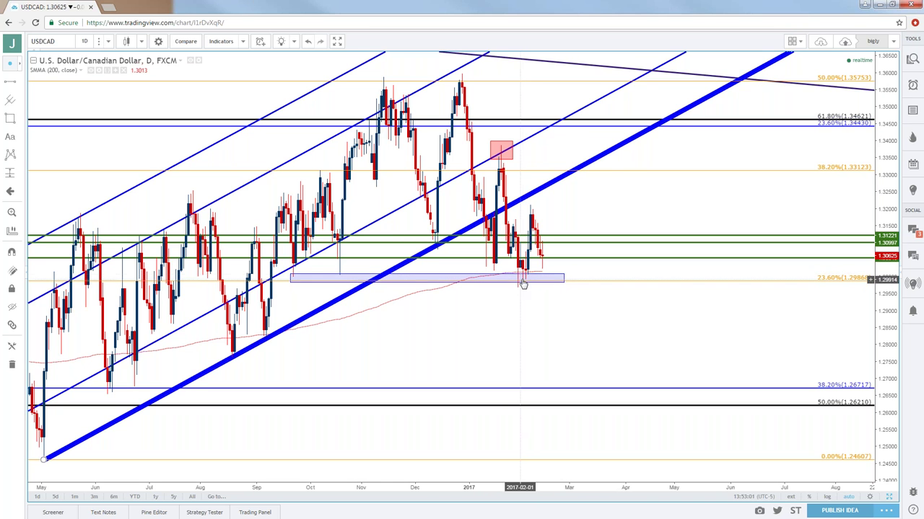
click(524, 283)
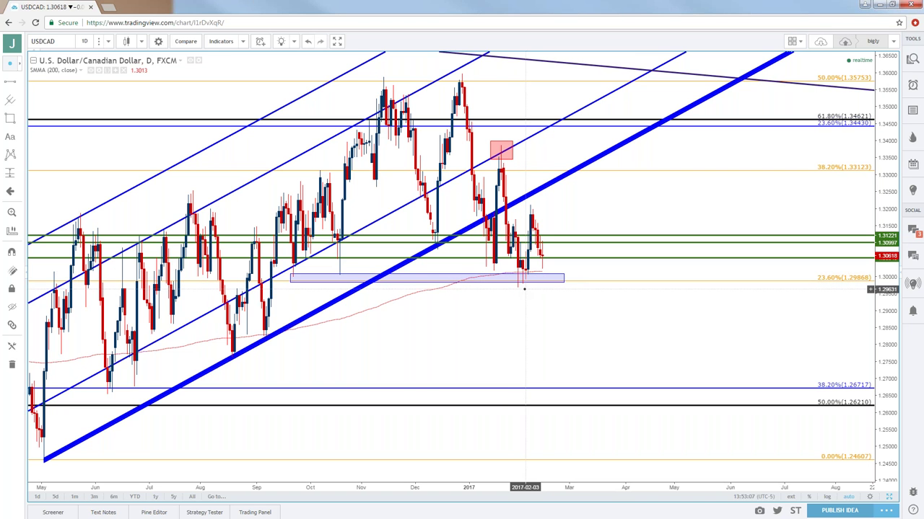
click(527, 281)
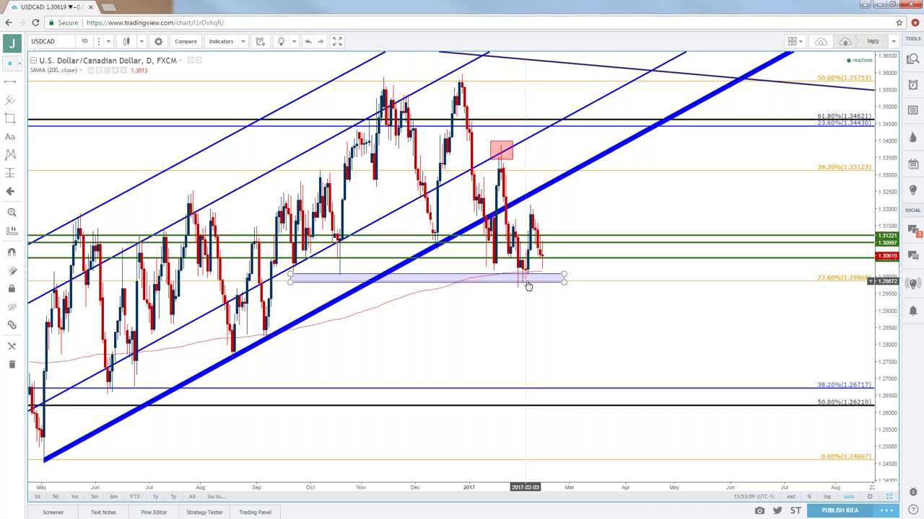
click(530, 269)
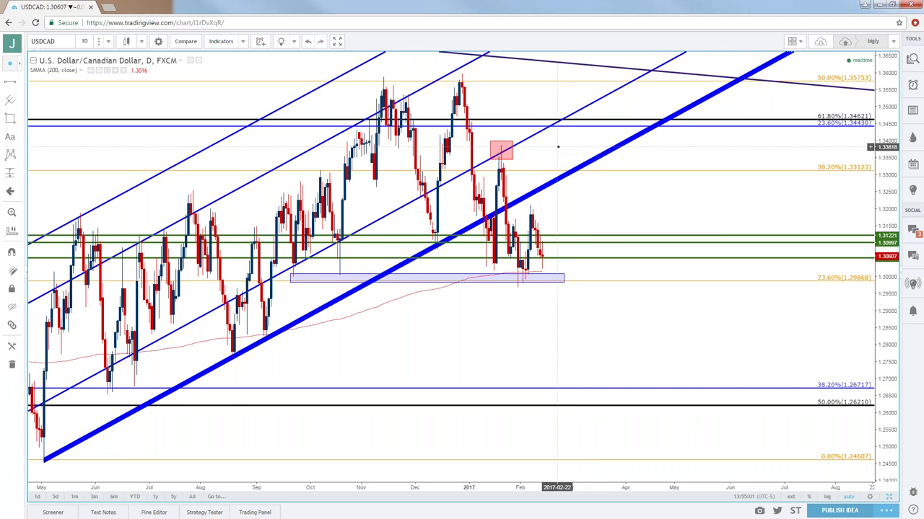
Step: Zoom out the USD/CAD daily chart so every Fibonacci level from 2015–2017 shows
scroll(570, 146, down, 5)
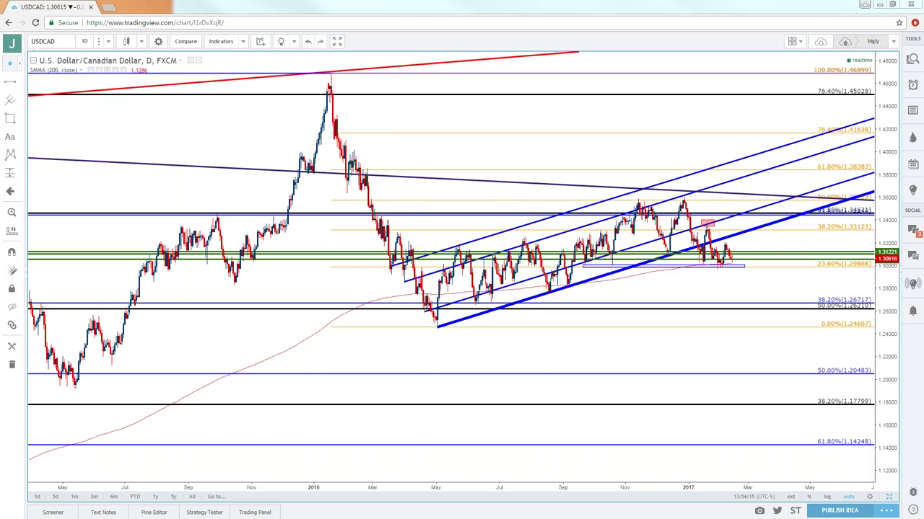
Step: Show the DailyFX article's Zigzag (5-3-5) diagram, then minimize the browser to return to the chart
key(alt+Tab)
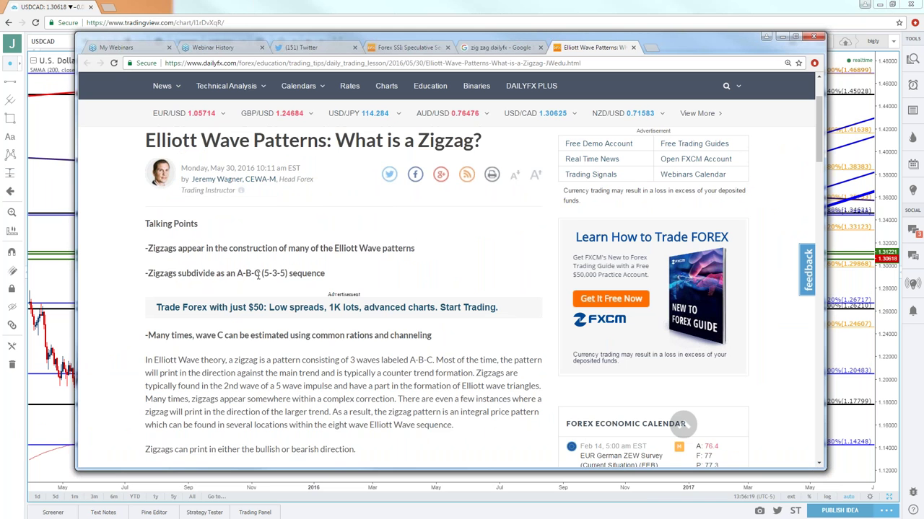
scroll(257, 278, down, 4)
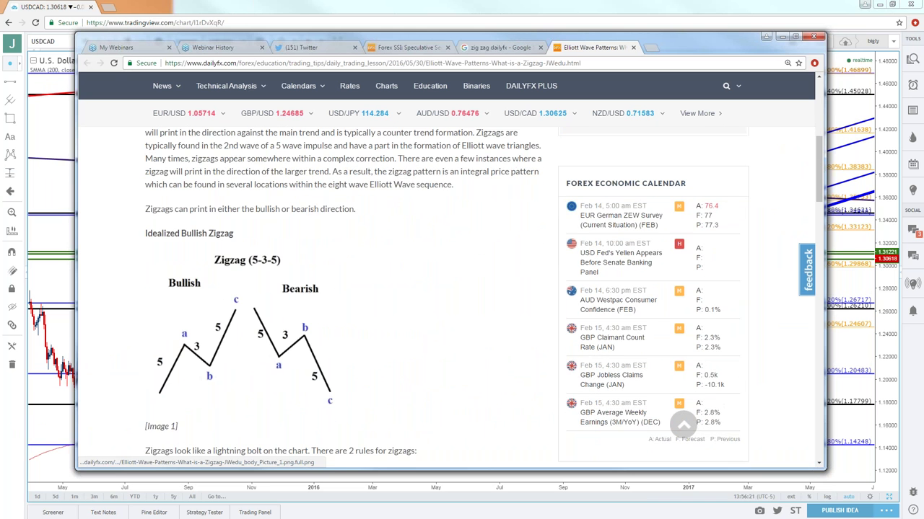
scroll(231, 258, down, 1)
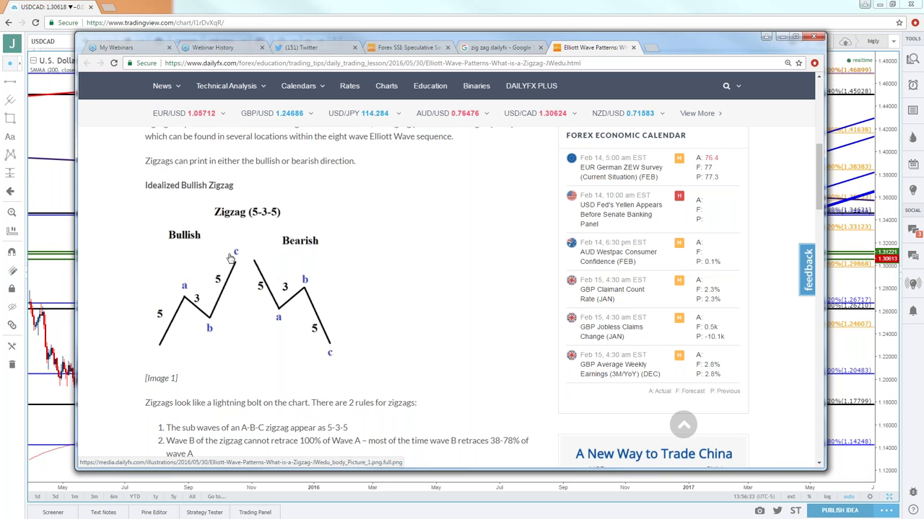
scroll(231, 258, up, 2)
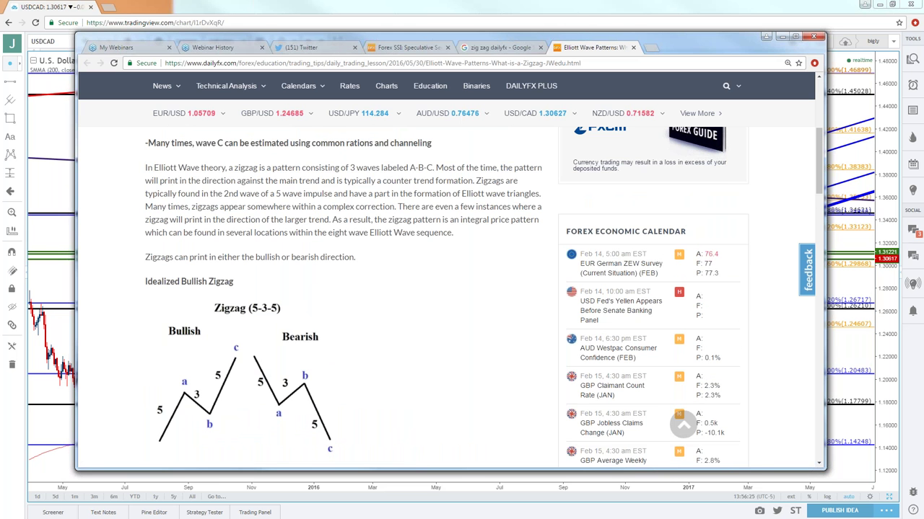
scroll(250, 288, up, 1)
scroll(250, 288, down, 2)
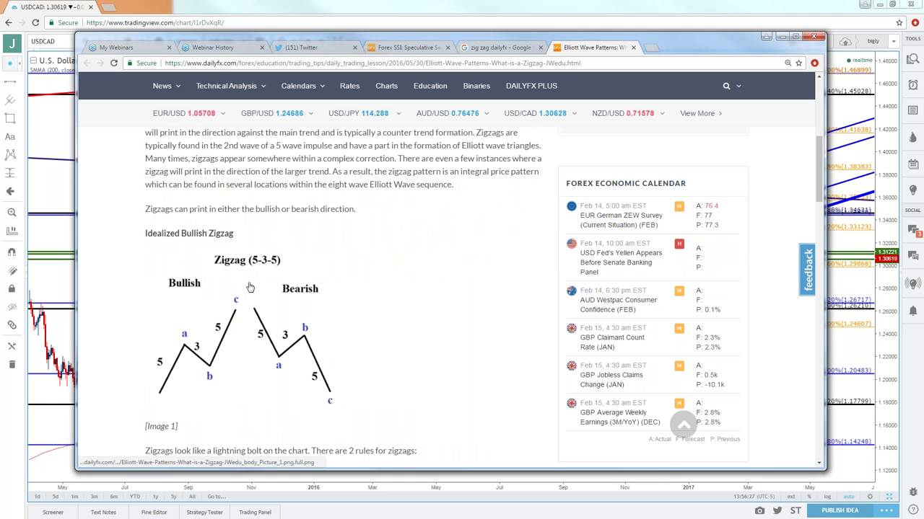
key(ctrl+l)
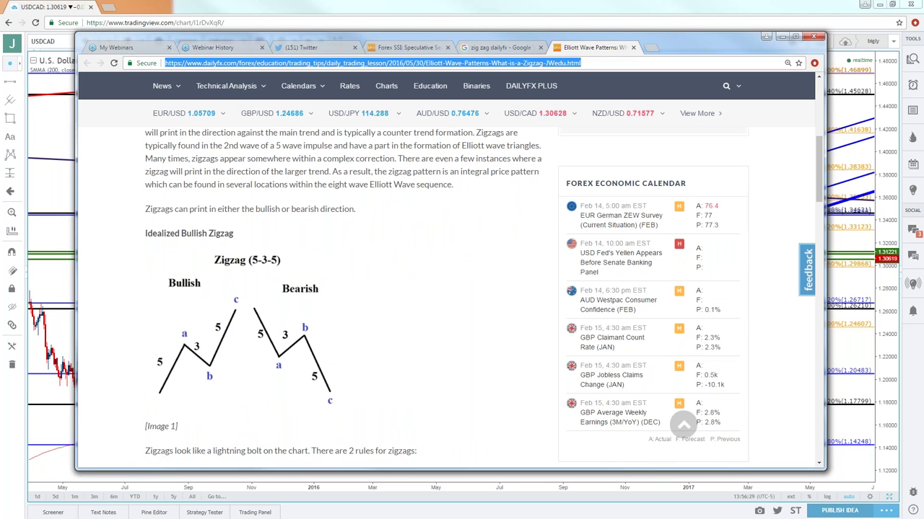
key(alt+Tab)
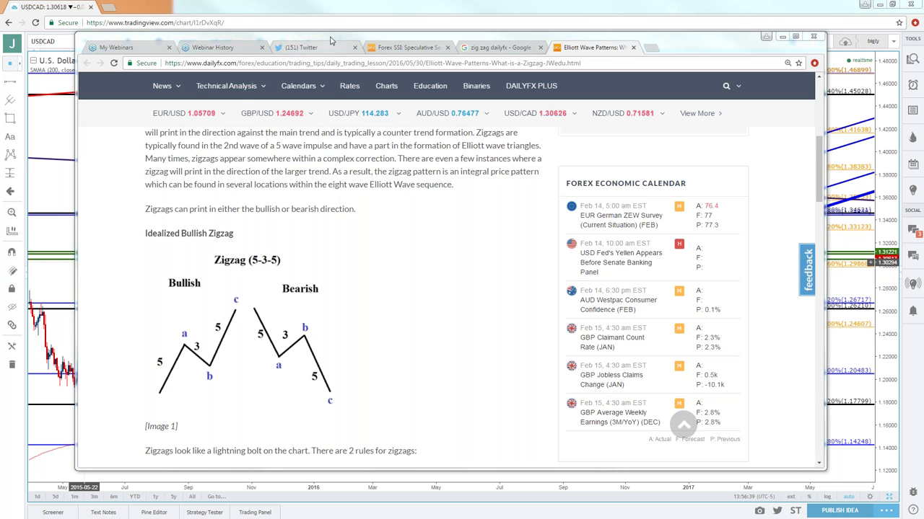
key(super+Down)
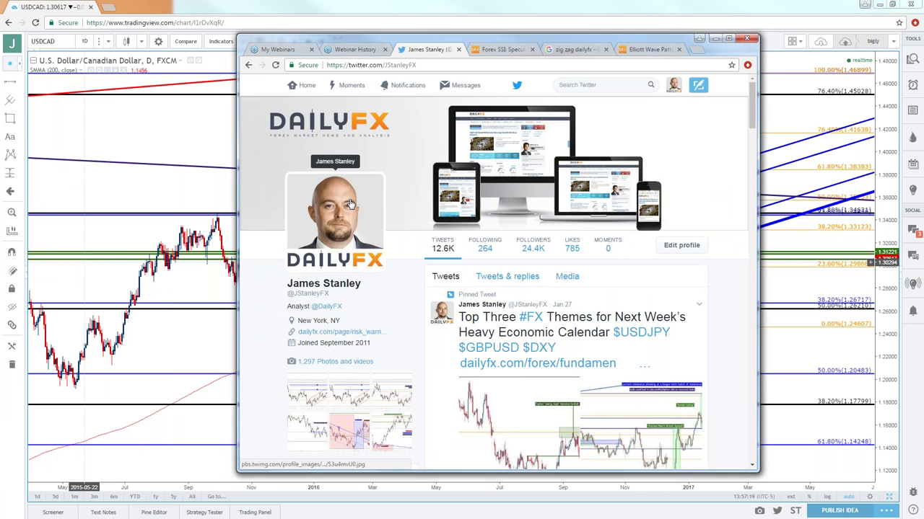
click(372, 65)
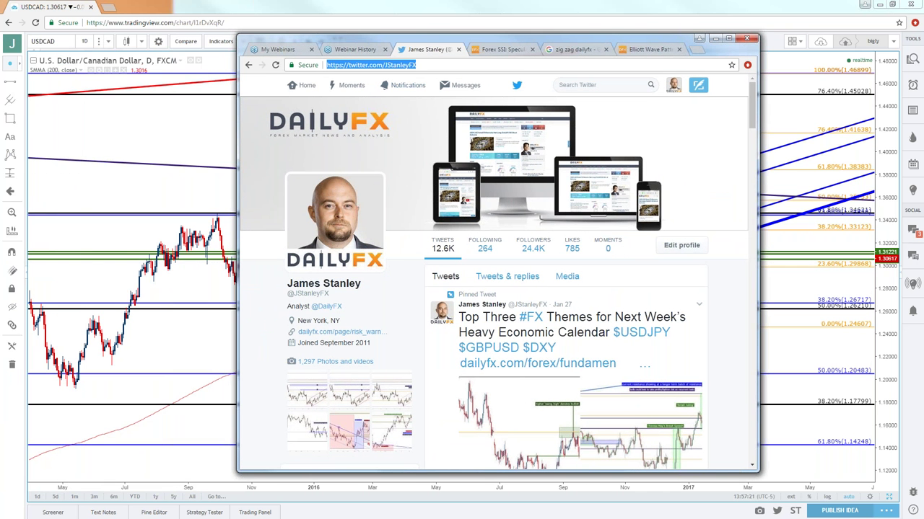
key(alt+Tab)
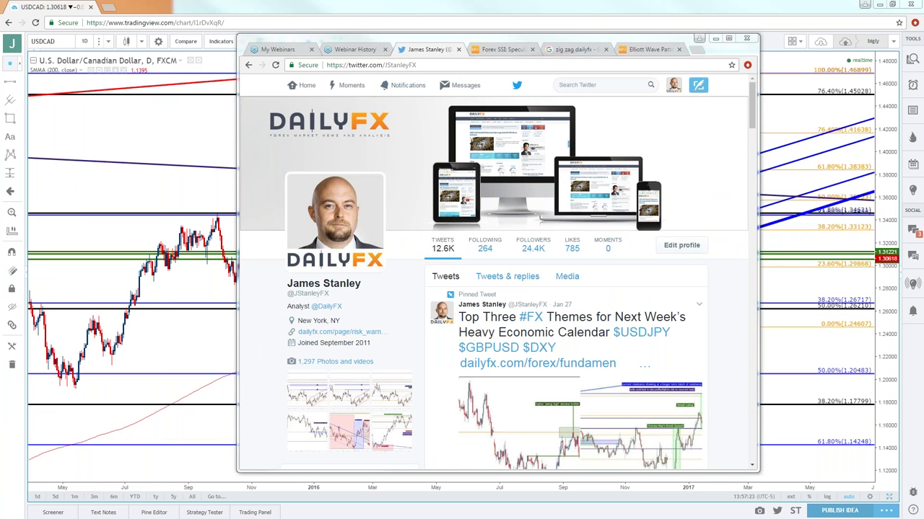